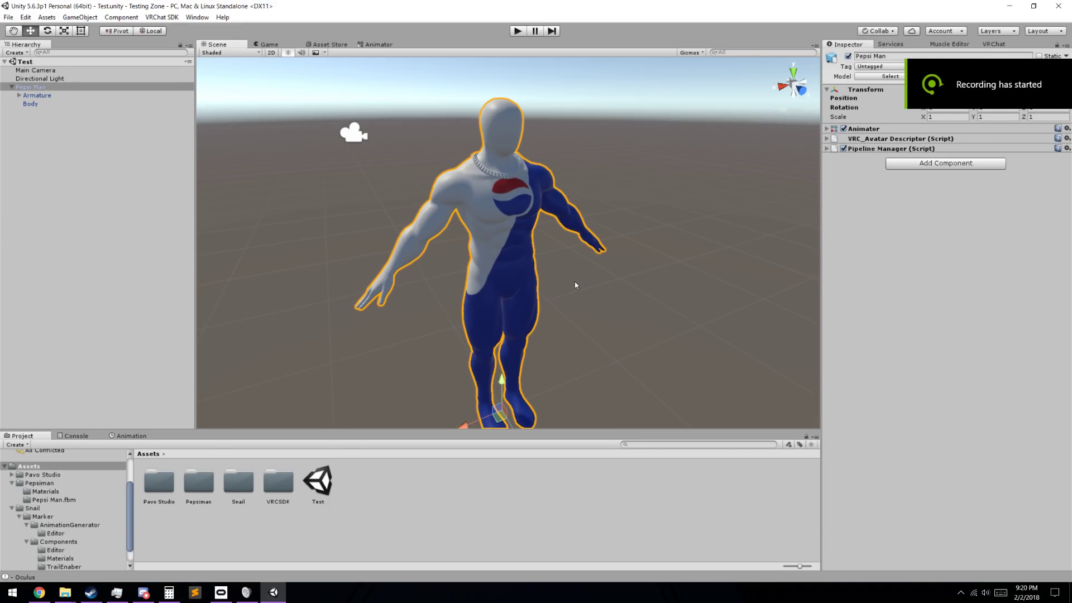
{"action": "middle_click_drag", "start_coordinate": [578, 292], "coordinate": [574, 281]}
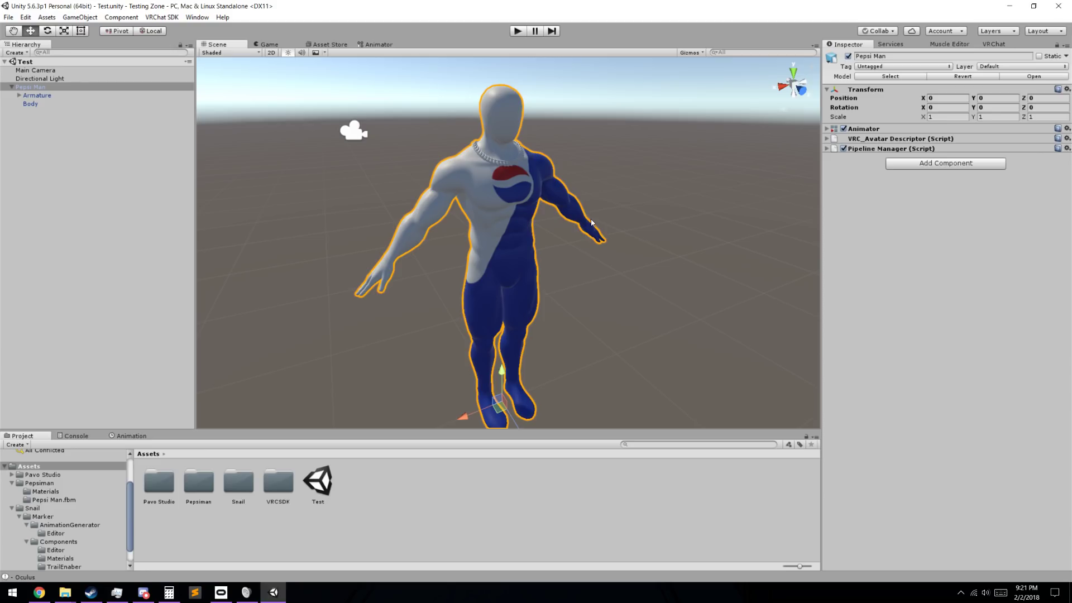
{"action": "middle_click_drag", "start_coordinate": [592, 220], "coordinate": [589, 223]}
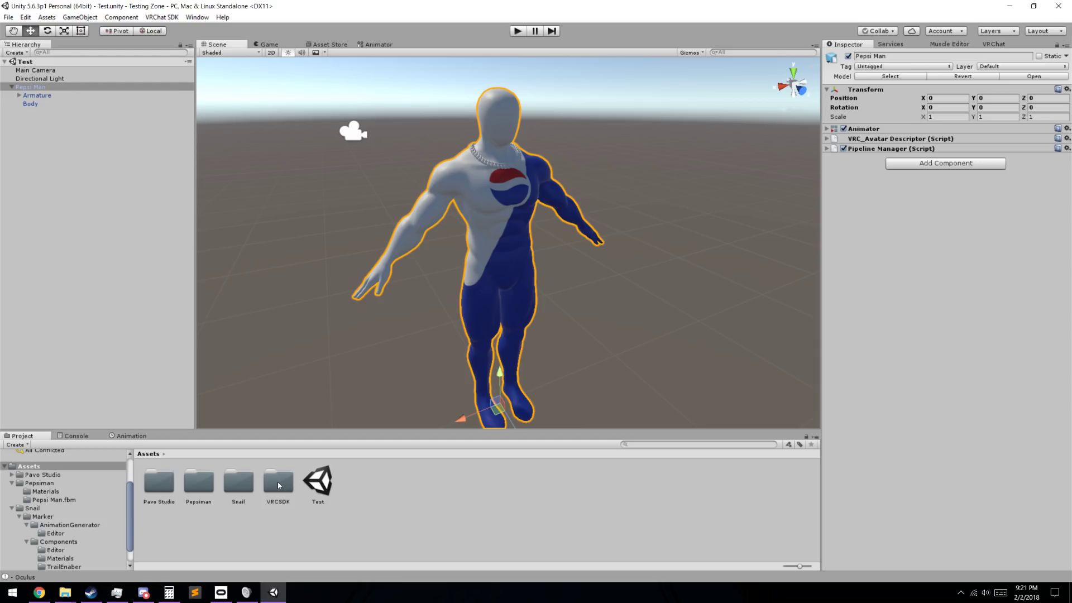
{"action": "double_click", "coordinate": [154, 485]}
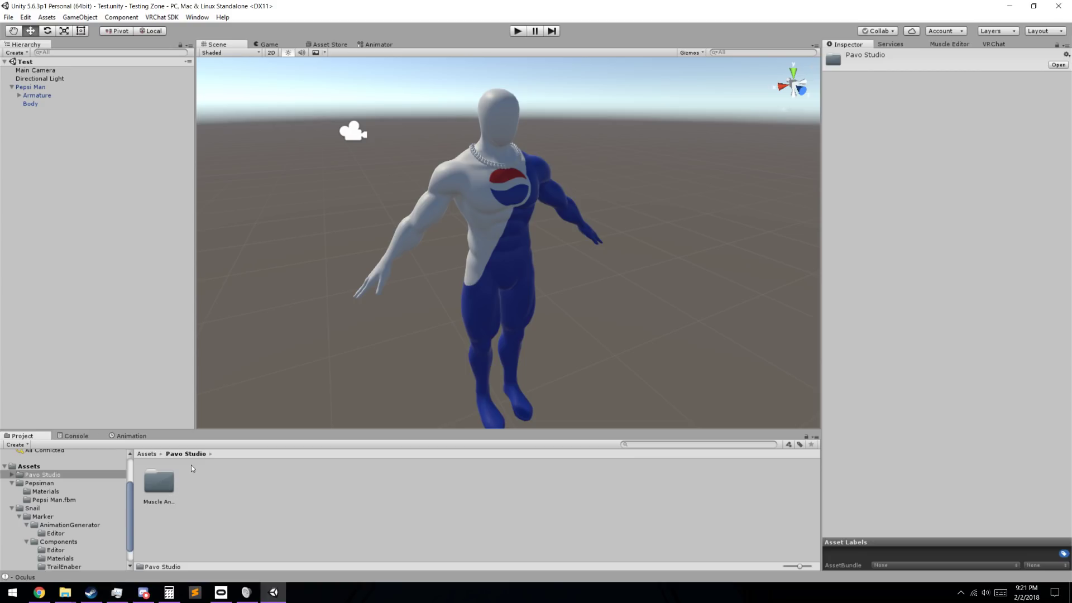
{"action": "left_click", "coordinate": [146, 454]}
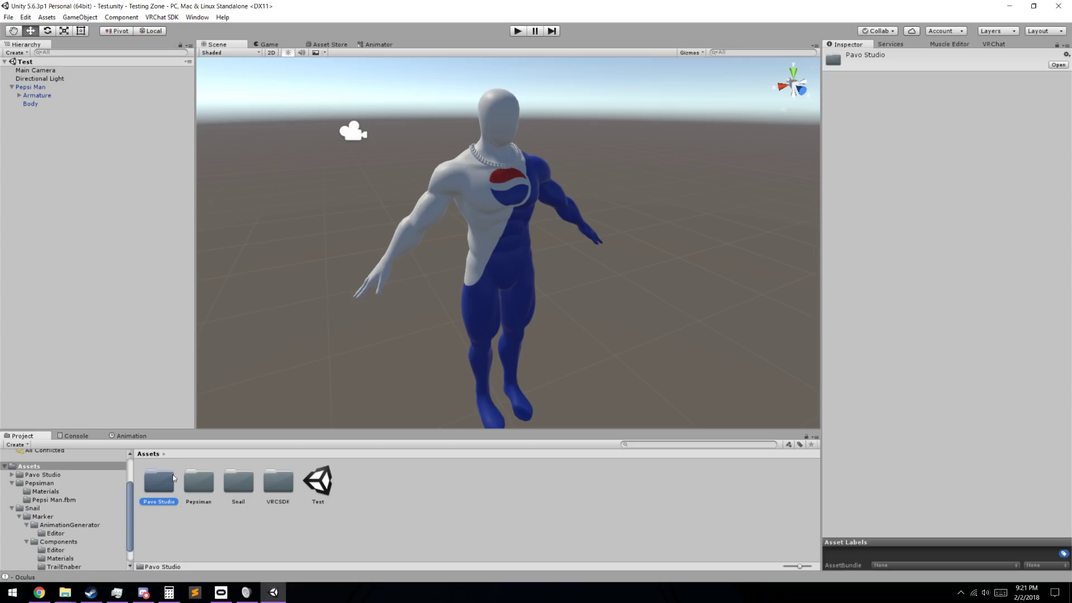
Open the EnableTrailSource clip from Snail > Marker > Components > TrailEnaber in the animation editor.
{"action": "double_click", "coordinate": [239, 484]}
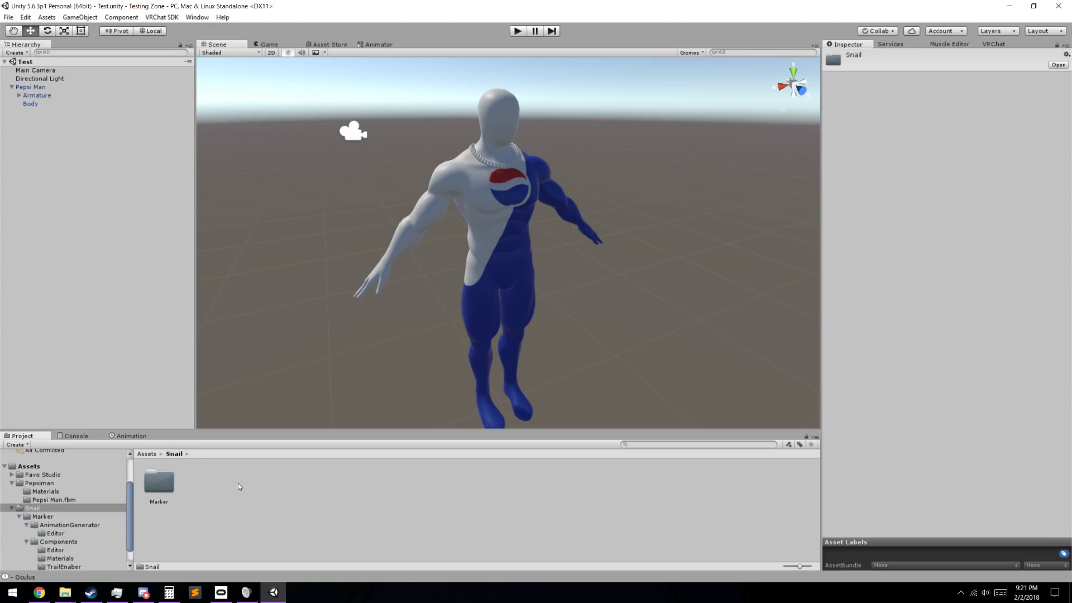
{"action": "double_click", "coordinate": [167, 474]}
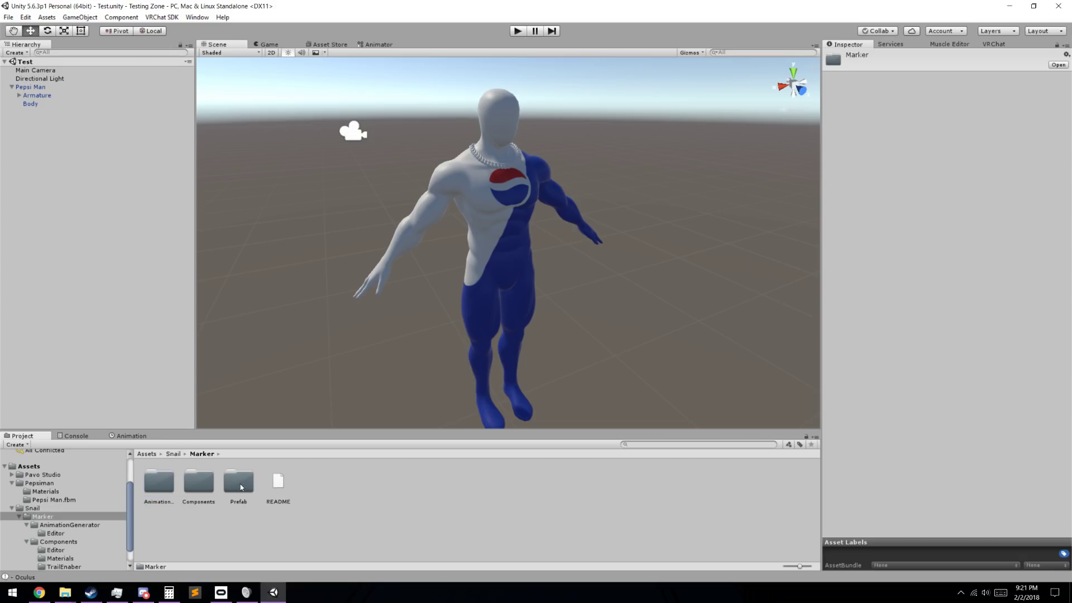
{"action": "double_click", "coordinate": [198, 482]}
{"action": "double_click", "coordinate": [239, 484]}
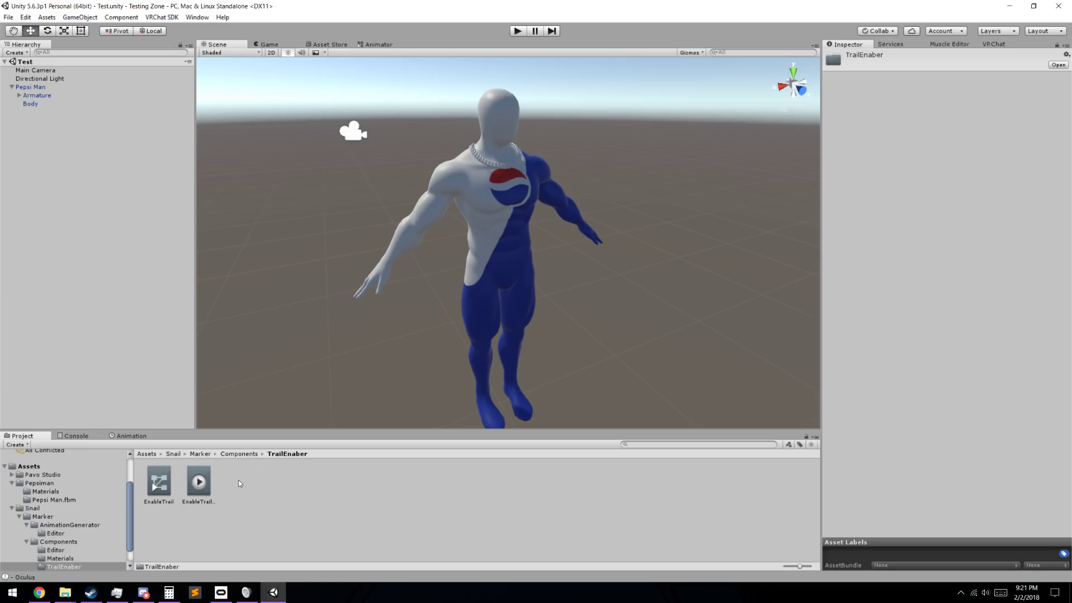
{"action": "left_click", "coordinate": [204, 486]}
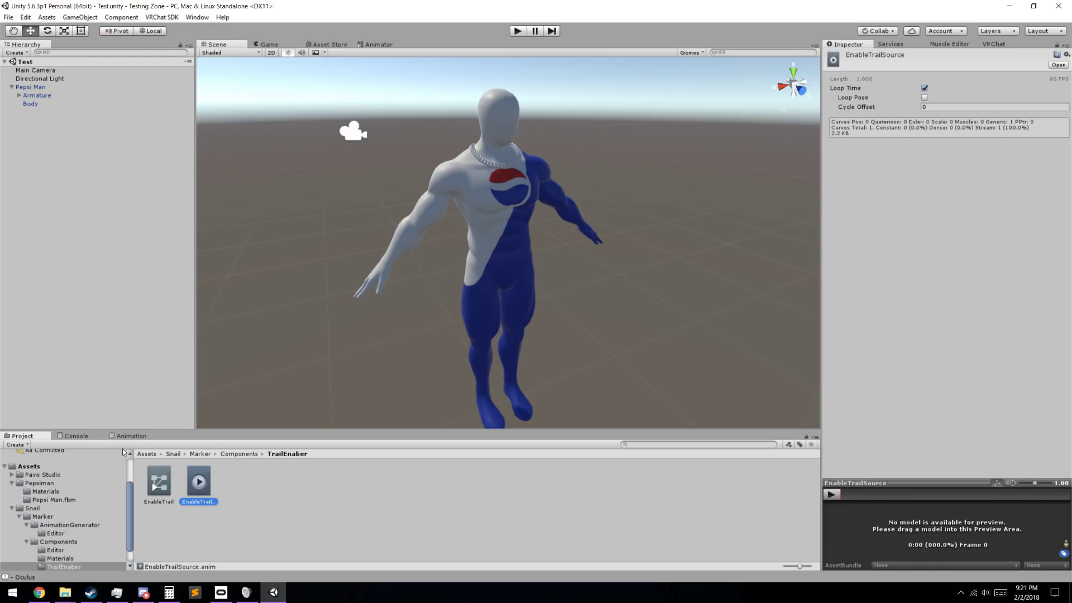
{"action": "left_click", "coordinate": [141, 437]}
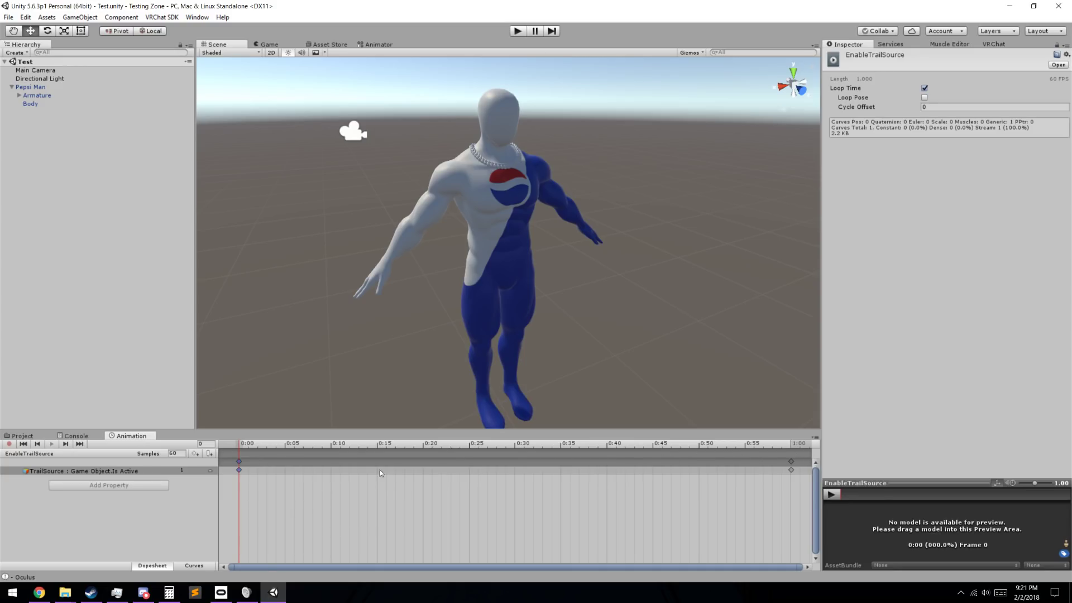
Copy the EnableTrailSource keyframe at 1:00 to frame 1, delete the original at 1:00, and return to the project files.
{"action": "left_click", "coordinate": [791, 462]}
{"action": "left_click", "coordinate": [249, 445]}
{"action": "left_click", "coordinate": [792, 444]}
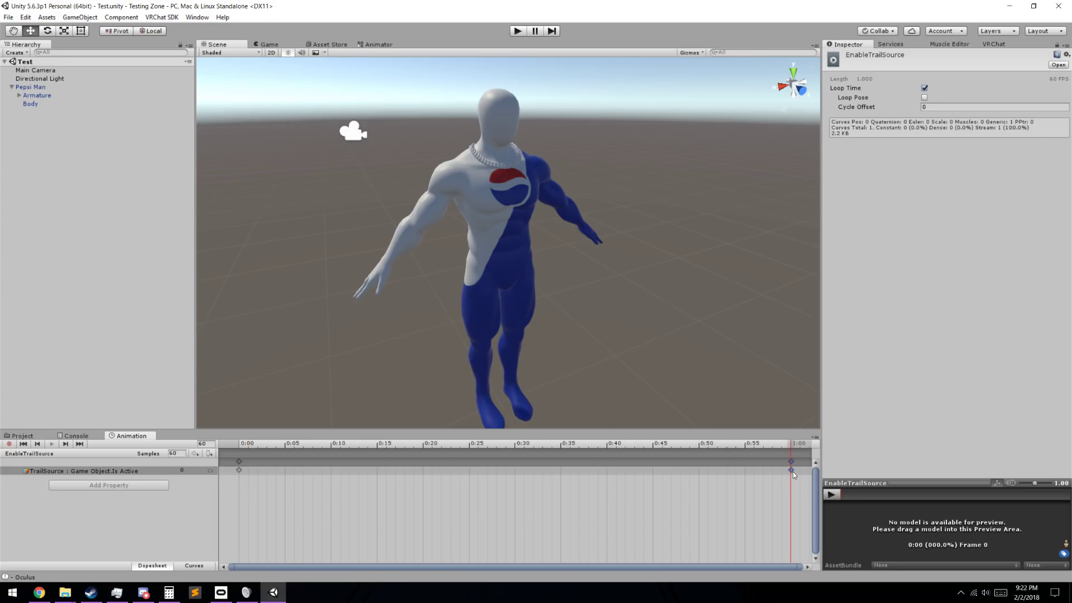
{"action": "left_click", "coordinate": [248, 445]}
{"action": "key", "text": "ctrl+v"}
{"action": "left_click", "coordinate": [792, 446]}
{"action": "left_click", "coordinate": [791, 462]}
{"action": "key", "text": "Delete"}
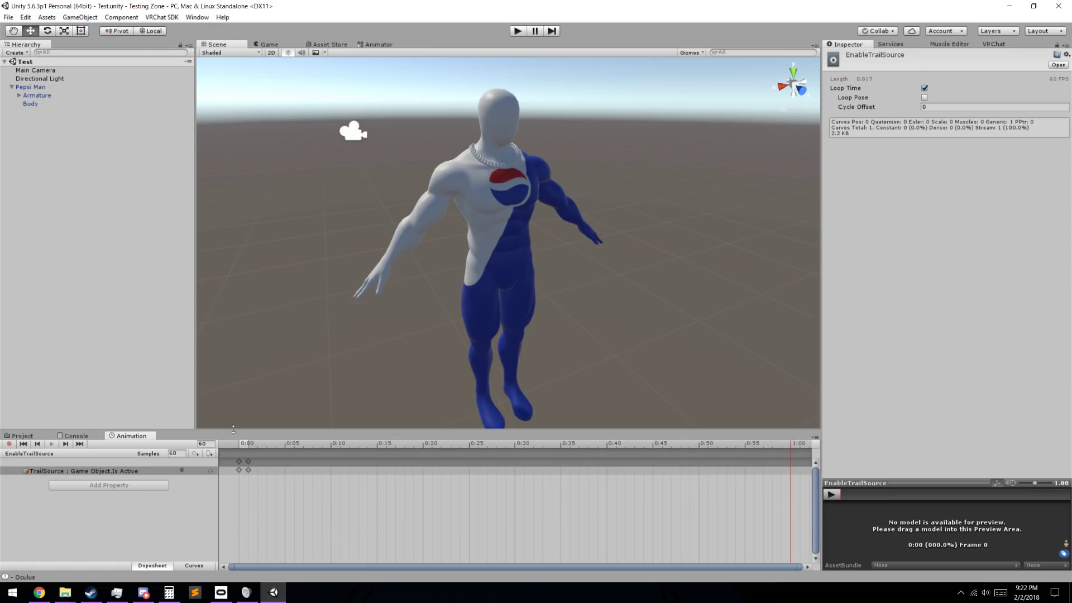
{"action": "left_click", "coordinate": [26, 436]}
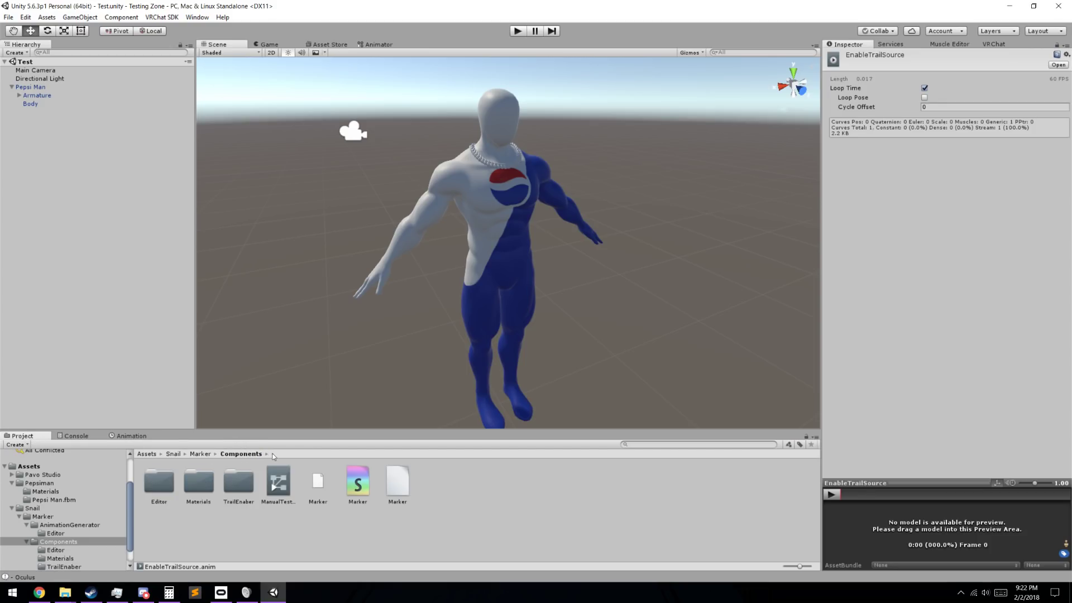
Expand Pepsi Man's armature through the hips and spine to show the chest's child bones.
{"action": "left_click", "coordinate": [19, 96]}
{"action": "left_click", "coordinate": [27, 104]}
{"action": "left_click", "coordinate": [34, 129]}
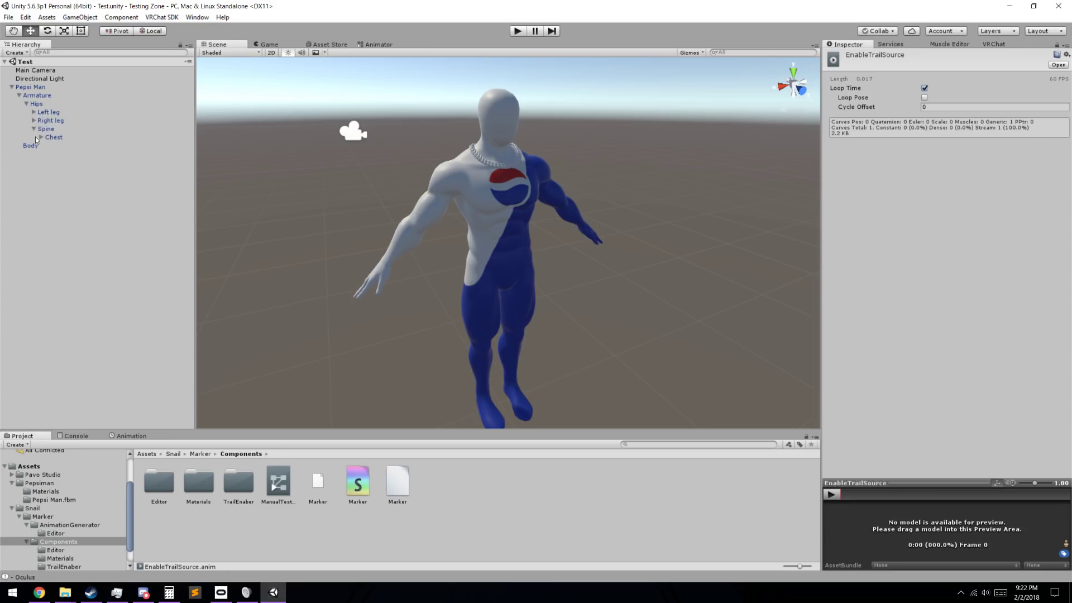
{"action": "left_click", "coordinate": [40, 137]}
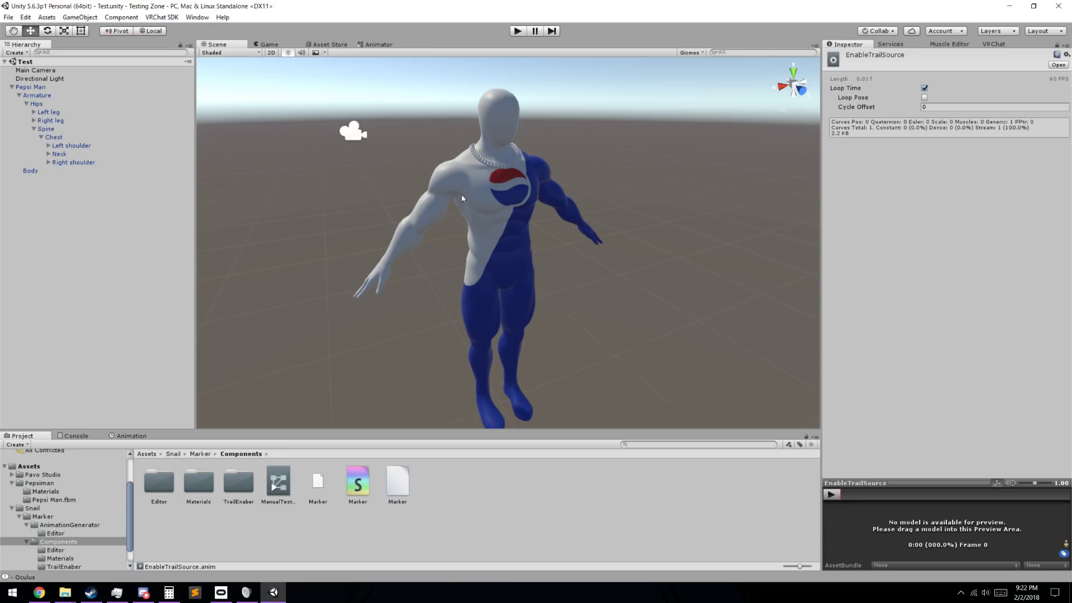
Expand the bones from the right shoulder down to the index finger and select the fingertip bone IndexFinger3_R.
{"action": "scroll", "coordinate": [462, 196], "scroll_direction": "down", "scroll_amount": 3}
{"action": "middle_click_drag", "start_coordinate": [410, 250], "coordinate": [458, 260]}
{"action": "scroll", "coordinate": [455, 259], "scroll_direction": "up", "scroll_amount": 6}
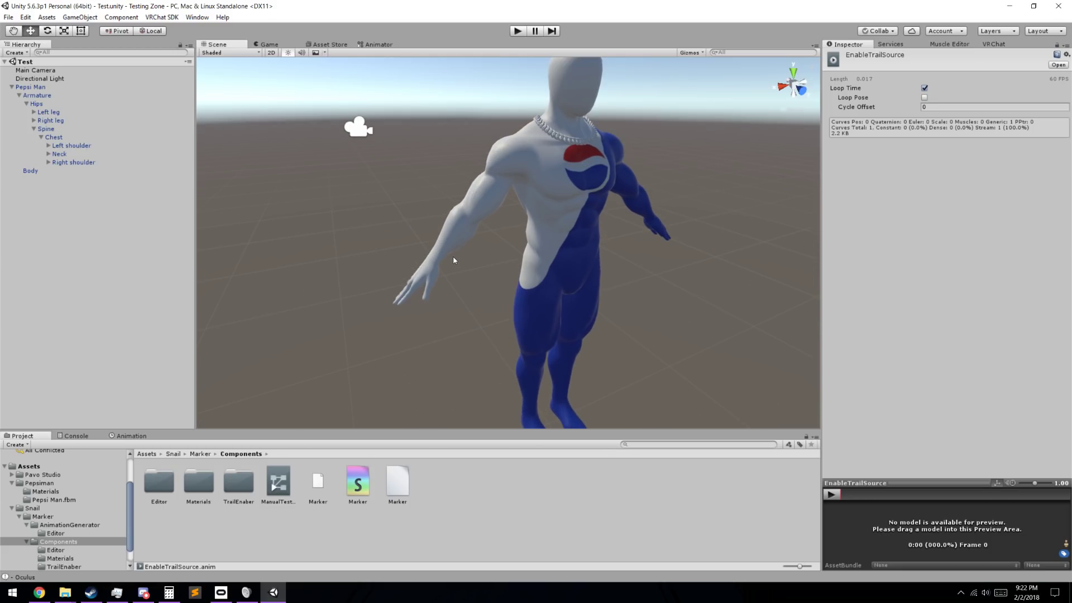
{"action": "scroll", "coordinate": [394, 303], "scroll_direction": "up", "scroll_amount": 5}
{"action": "scroll", "coordinate": [396, 304], "scroll_direction": "down", "scroll_amount": 4}
{"action": "middle_click_drag", "start_coordinate": [396, 304], "coordinate": [482, 257]}
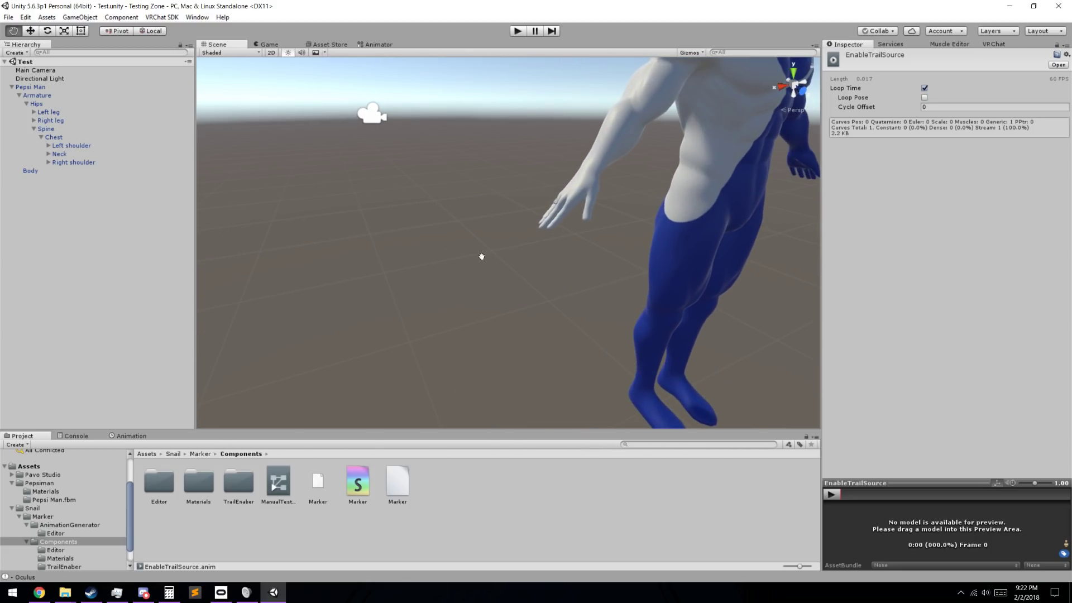
{"action": "scroll", "coordinate": [542, 234], "scroll_direction": "up", "scroll_amount": 2}
{"action": "left_click", "coordinate": [49, 162]}
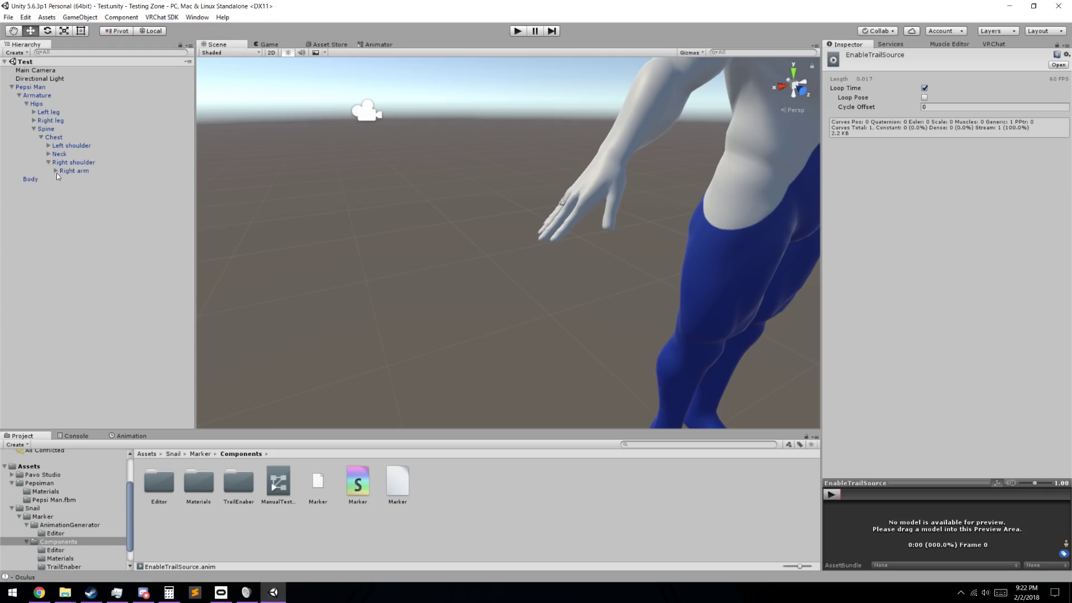
{"action": "left_click", "coordinate": [55, 170]}
{"action": "left_click", "coordinate": [63, 179]}
{"action": "left_click", "coordinate": [71, 187]}
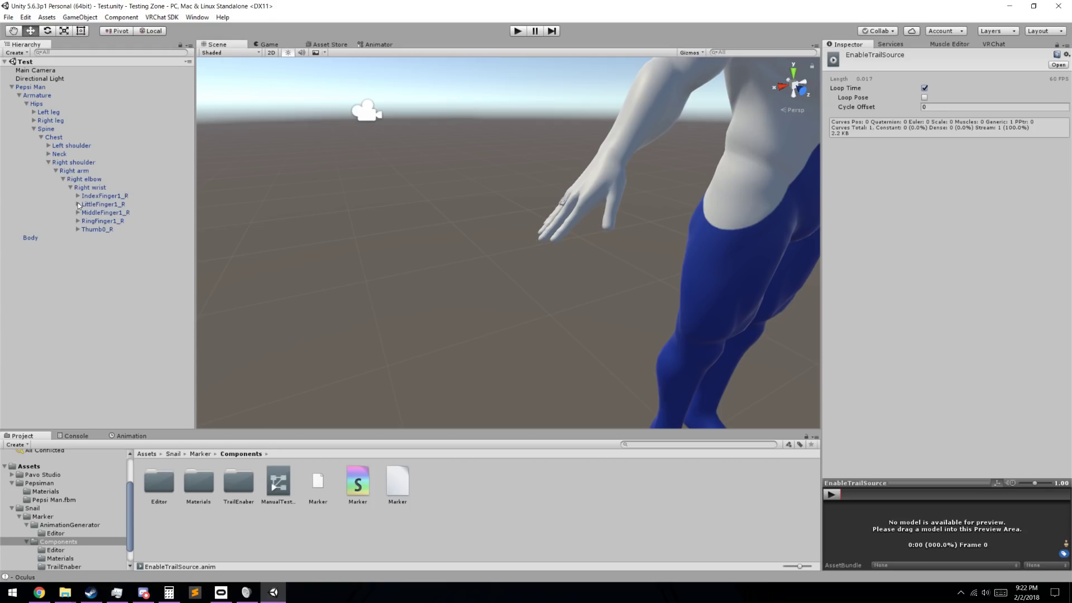
{"action": "left_click", "coordinate": [78, 196]}
{"action": "left_click", "coordinate": [85, 204]}
{"action": "left_click", "coordinate": [115, 213]}
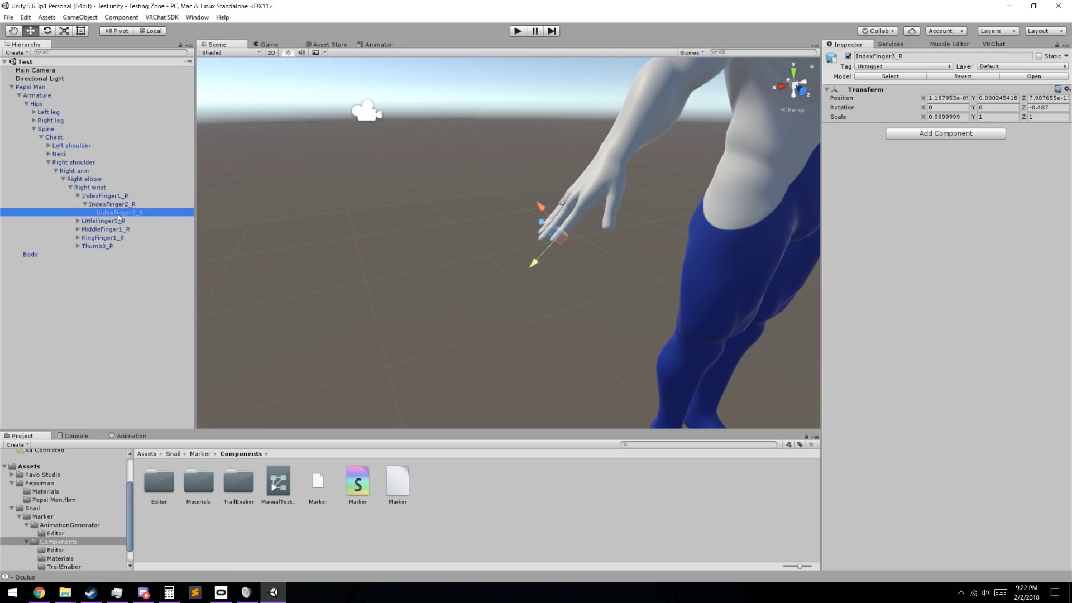
{"action": "middle_click_drag", "start_coordinate": [473, 262], "coordinate": [453, 270]}
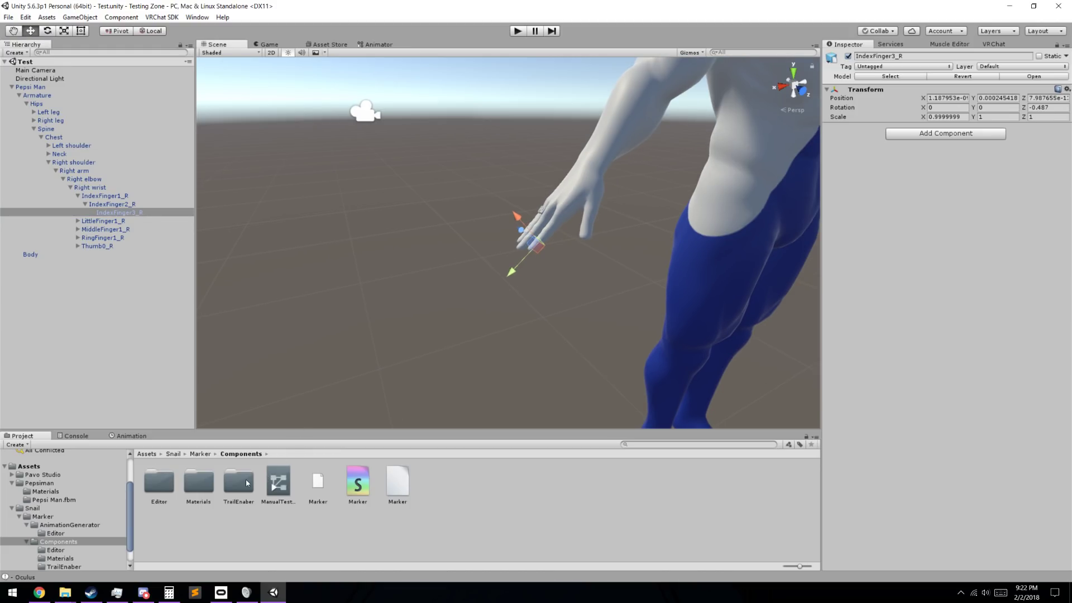
Add the Marker prefab from the Snail > Marker > Prefab folder as a child of IndexFinger3_R.
{"action": "left_click", "coordinate": [200, 455]}
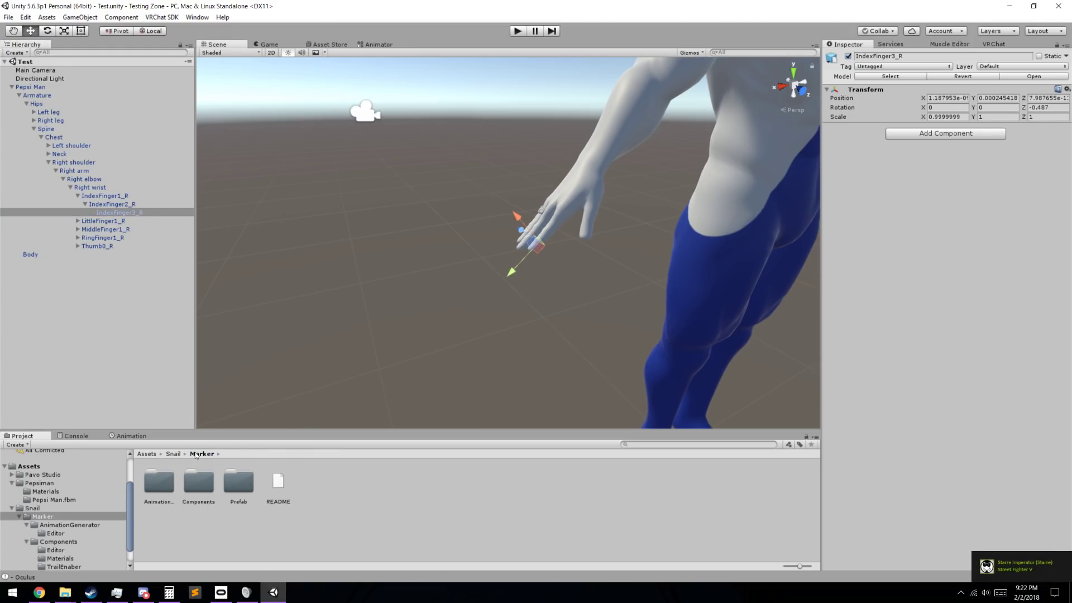
{"action": "double_click", "coordinate": [235, 481]}
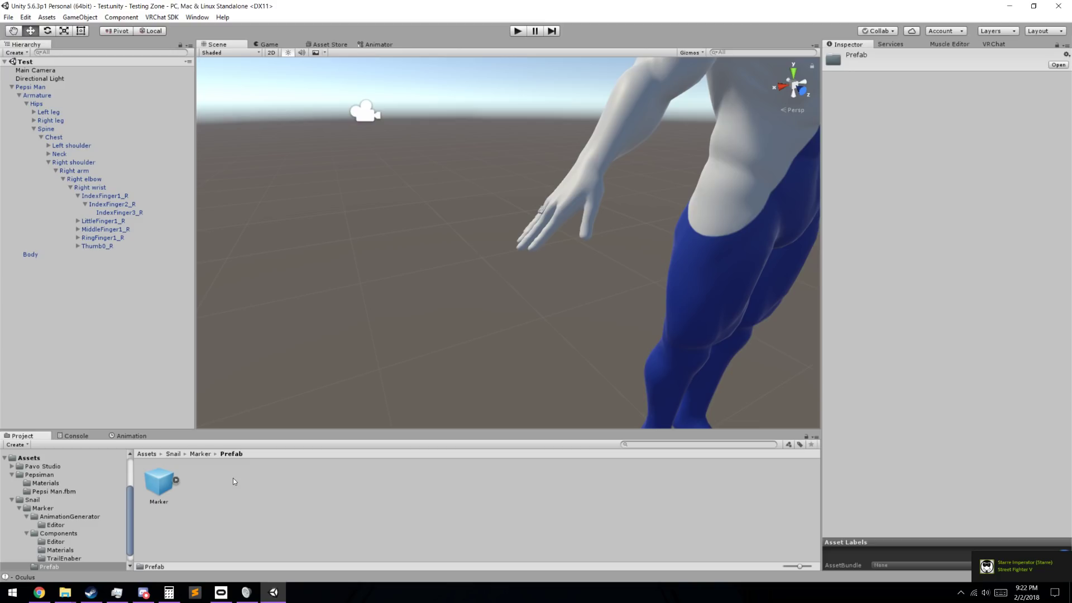
{"action": "left_click", "coordinate": [167, 484]}
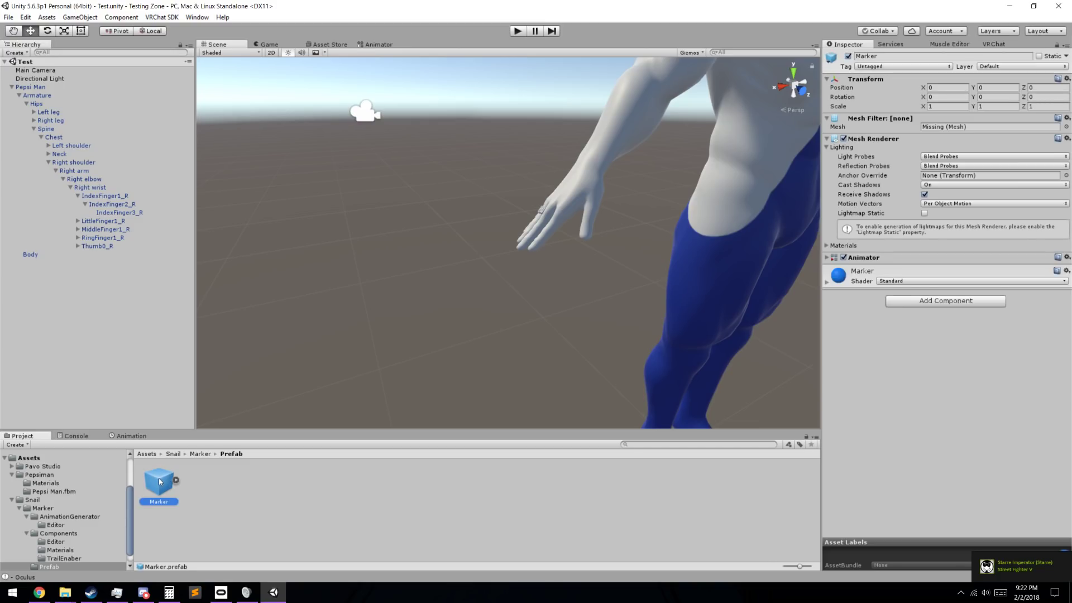
{"action": "mouse_move", "coordinate": [159, 478]}
{"action": "left_mouse_down"}
{"action": "mouse_move", "coordinate": [172, 320]}
{"action": "mouse_move", "coordinate": [147, 199]}
{"action": "mouse_move", "coordinate": [156, 209]}
{"action": "left_mouse_up"}
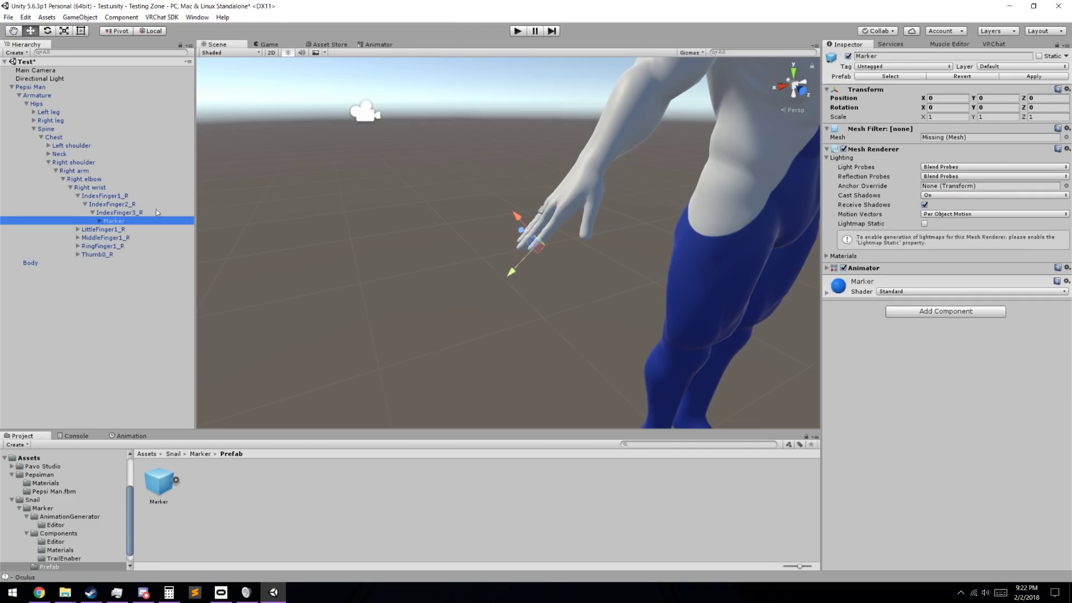
Assign the Sphere mesh to the Marker's mesh filter in place of the missing mesh.
{"action": "middle_click_drag", "start_coordinate": [537, 255], "coordinate": [501, 265]}
{"action": "scroll", "coordinate": [501, 265], "scroll_direction": "up", "scroll_amount": 5}
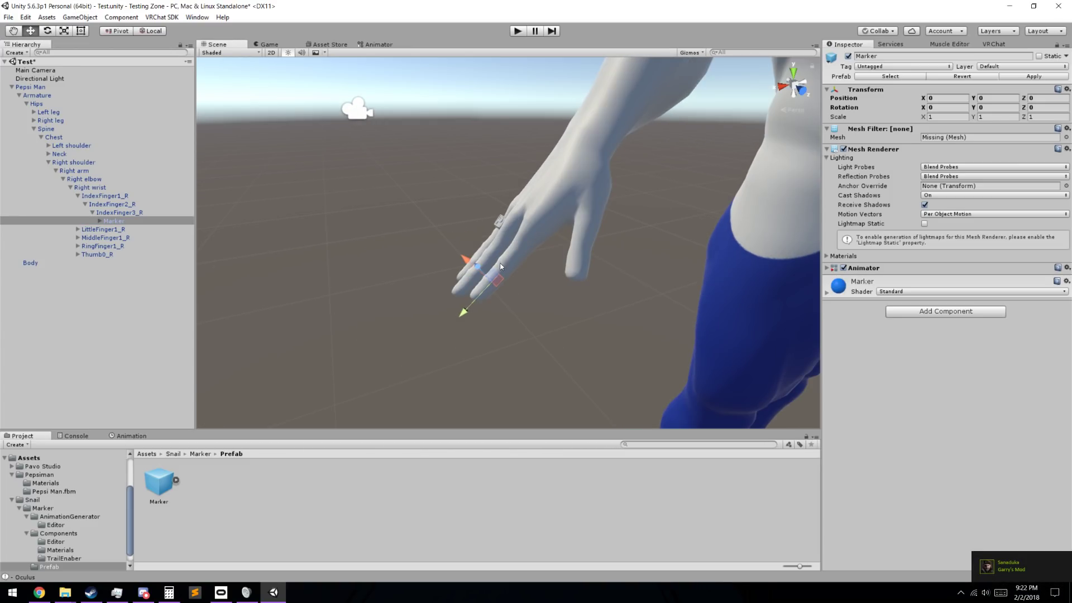
{"action": "scroll", "coordinate": [501, 265], "scroll_direction": "down", "scroll_amount": 2}
{"action": "scroll", "coordinate": [502, 264], "scroll_direction": "up", "scroll_amount": 4}
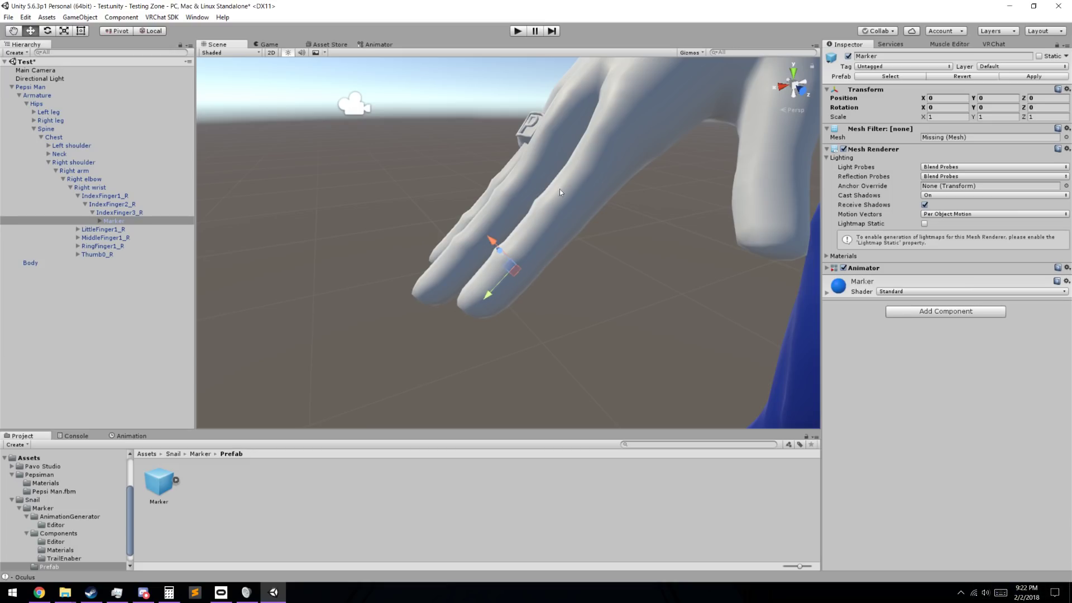
{"action": "left_click", "coordinate": [1066, 137]}
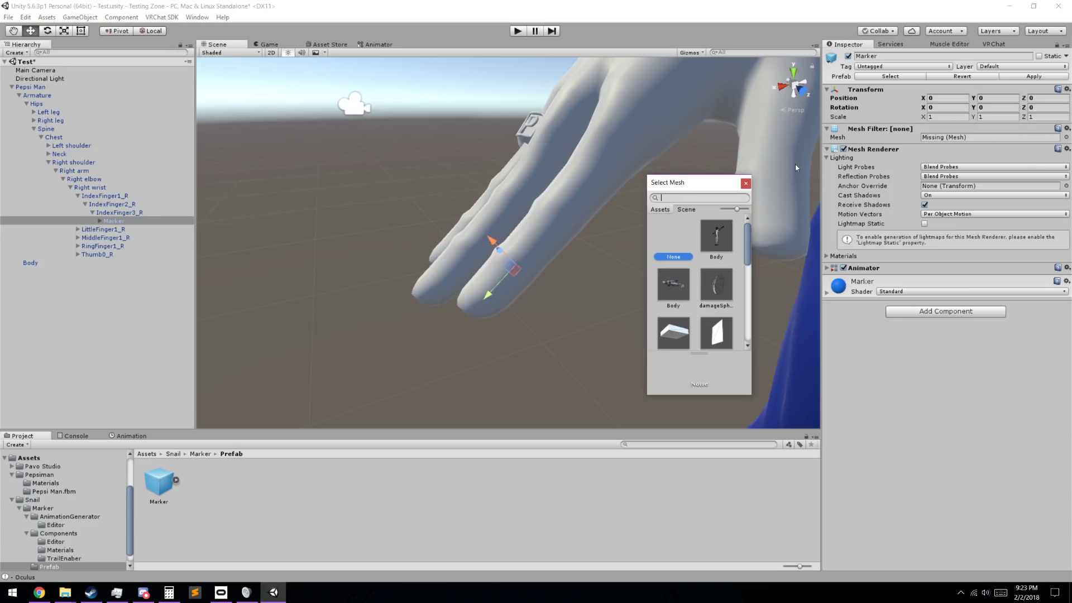
{"action": "type", "text": "cuv"}
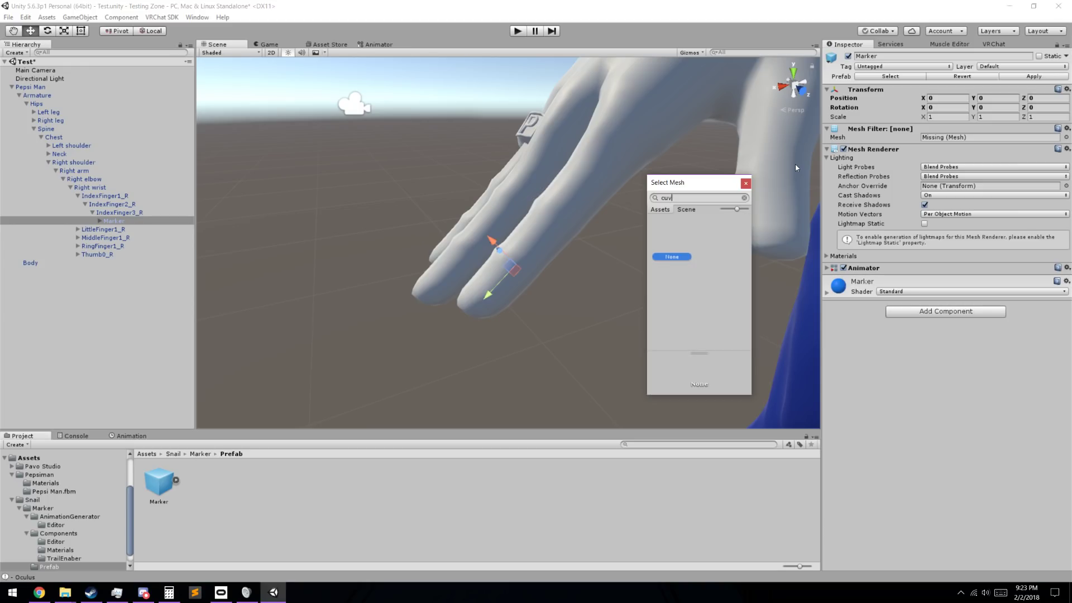
{"action": "type", "text": "be"}
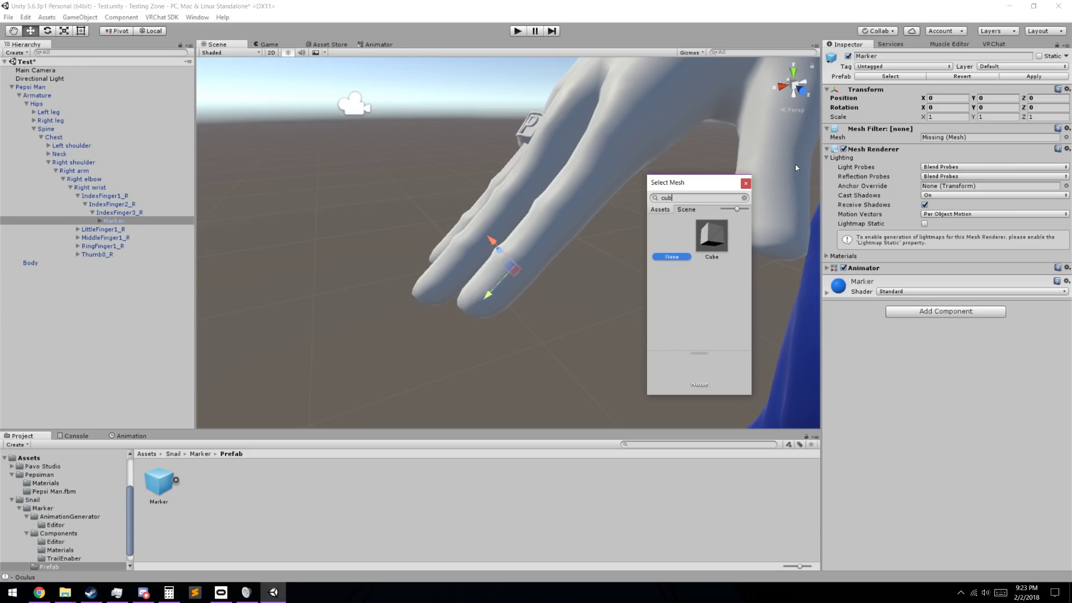
{"action": "key", "text": "BackSpace"}
{"action": "key", "text": "BackSpace"}
{"action": "key", "text": "BackSpace"}
{"action": "key", "text": "BackSpace"}
{"action": "type", "text": "sphere"}
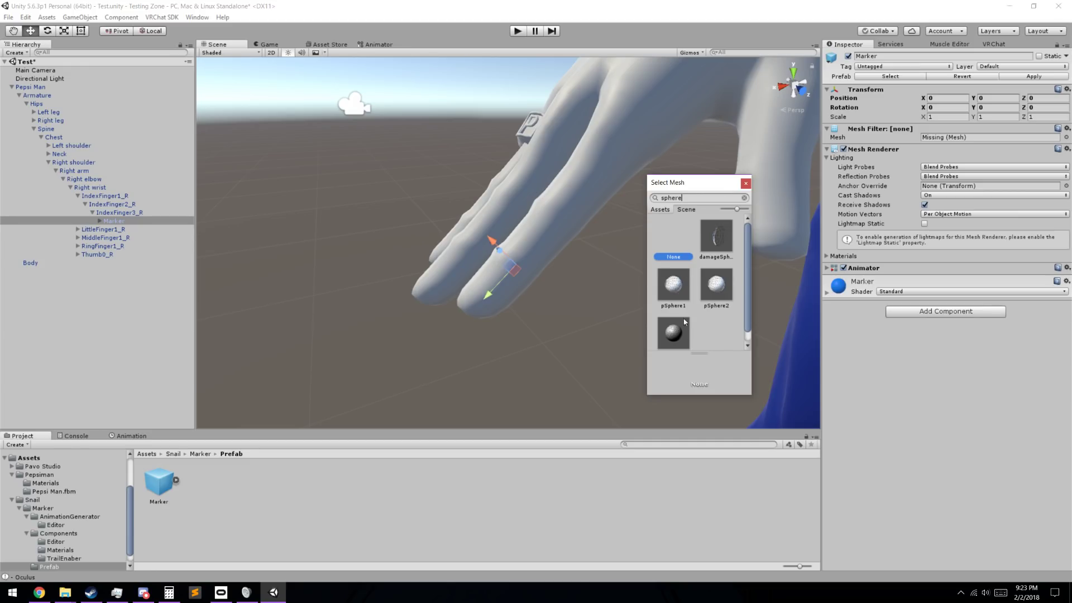
{"action": "scroll", "coordinate": [685, 321], "scroll_direction": "down", "scroll_amount": 1}
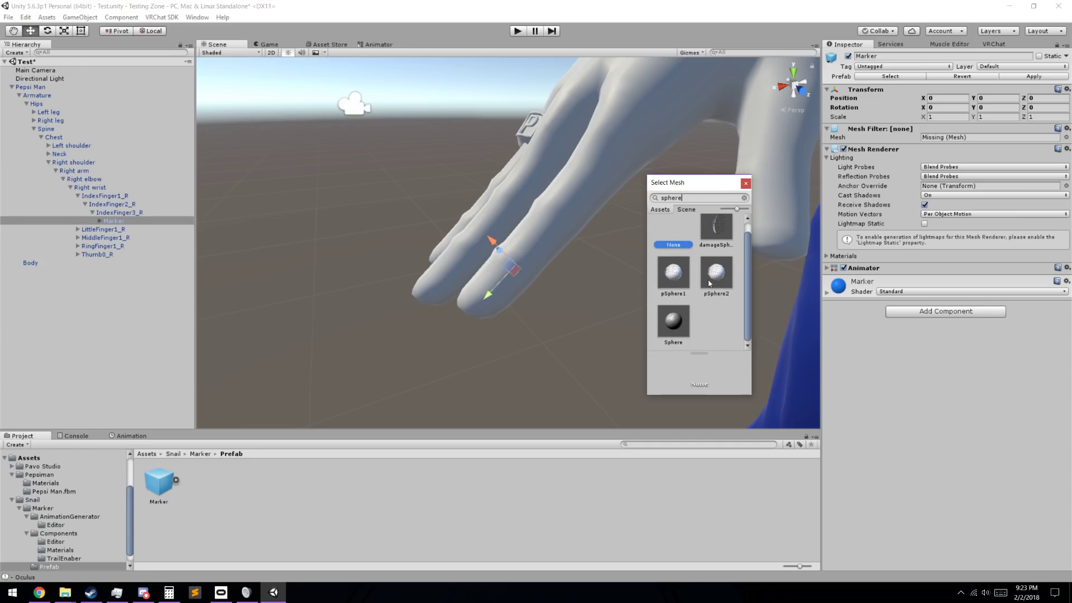
{"action": "left_click", "coordinate": [676, 323]}
{"action": "left_click", "coordinate": [746, 184]}
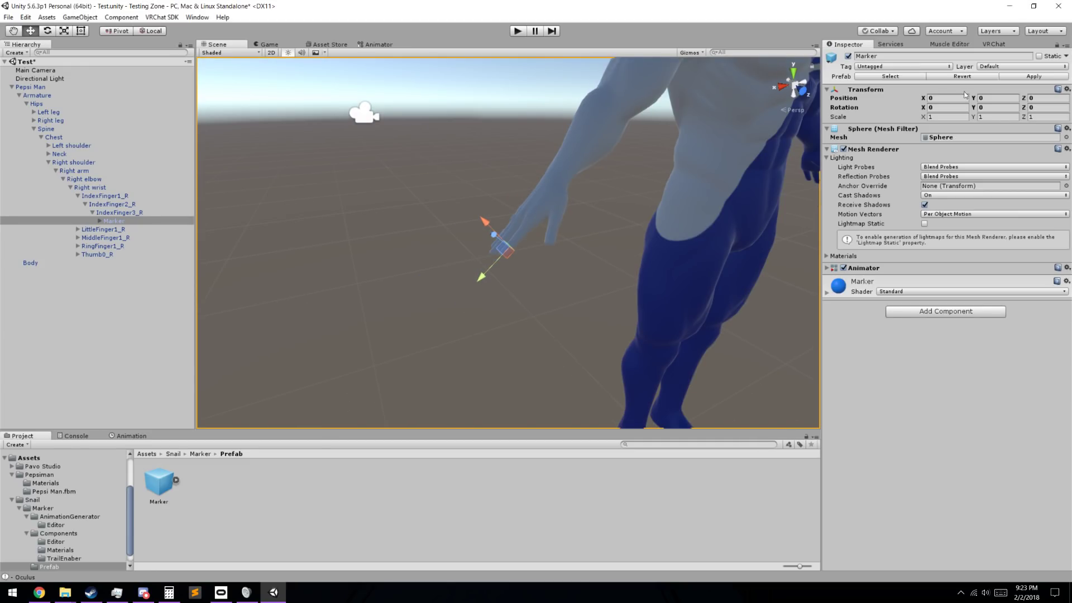
Set the Marker's scale to 0.001 on the X, Y and Z axes.
{"action": "left_click", "coordinate": [947, 116]}
{"action": "type", "text": "0.000"}
{"action": "key", "text": "BackSpace"}
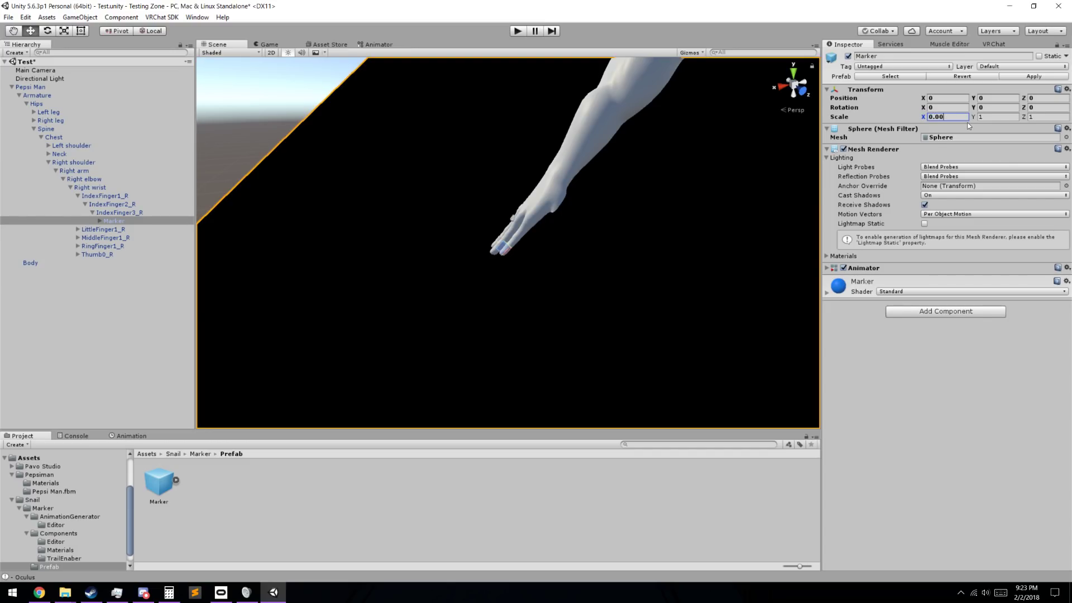
{"action": "type", "text": "1"}
{"action": "mouse_move", "coordinate": [954, 117]}
{"action": "left_mouse_down"}
{"action": "mouse_move", "coordinate": [927, 117]}
{"action": "mouse_move", "coordinate": [956, 118]}
{"action": "left_mouse_up"}
{"action": "type", "text": "0.001"}
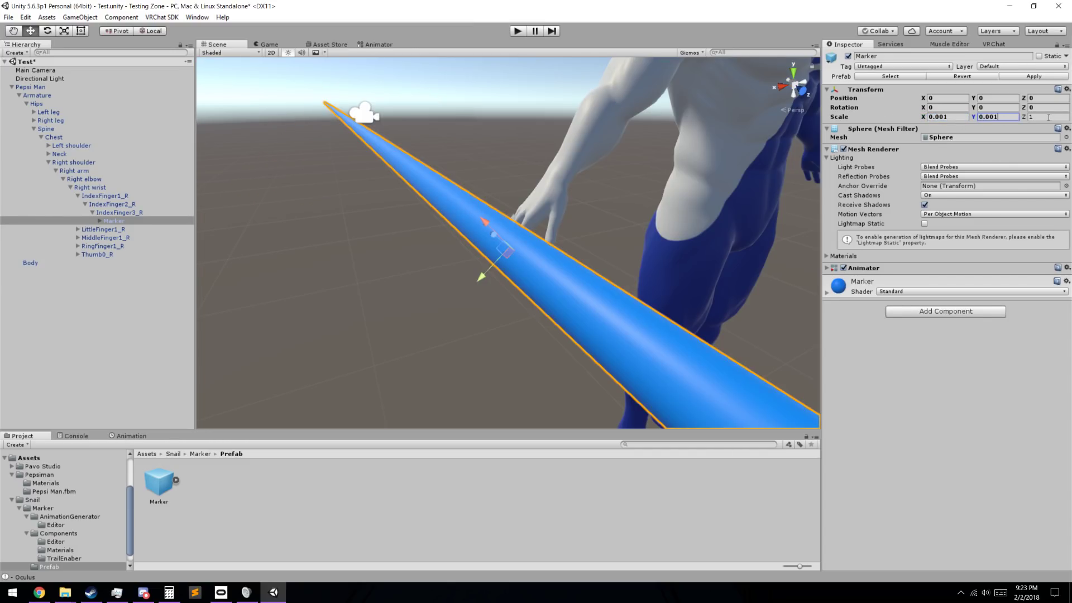
{"action": "left_click_drag", "start_coordinate": [1046, 118], "coordinate": [994, 116]}
{"action": "type", "text": "0.001"}
Set the Marker's scale to 0.0001 on the X, Y and Z axes.
{"action": "left_click", "coordinate": [945, 117]}
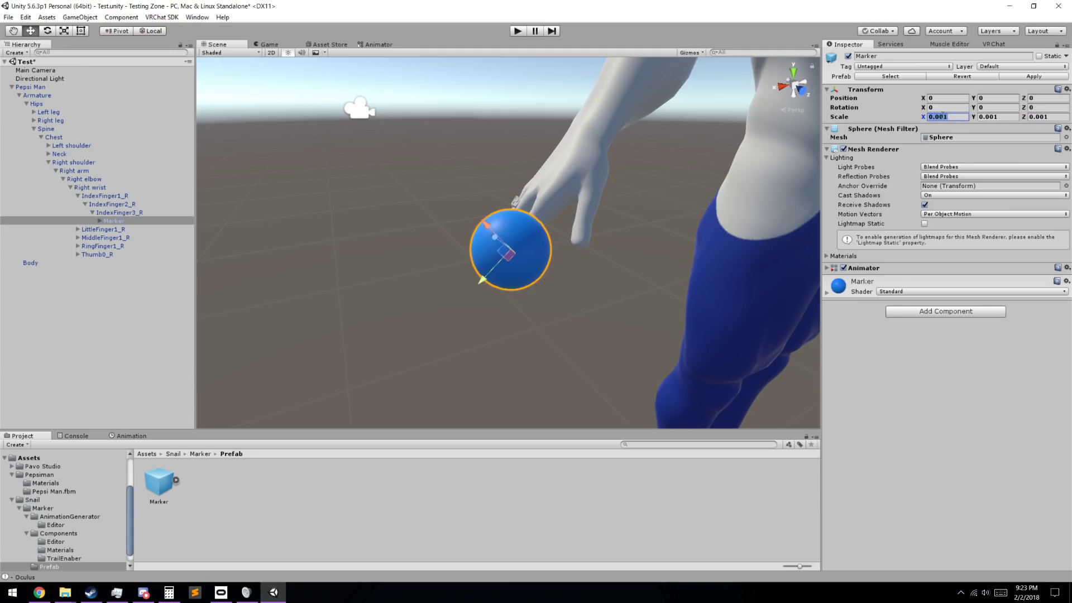
{"action": "left_click", "coordinate": [945, 117]}
{"action": "type", "text": "0"}
{"action": "key", "text": "Tab"}
{"action": "key", "text": "Right"}
{"action": "key", "text": "Left"}
{"action": "type", "text": "0"}
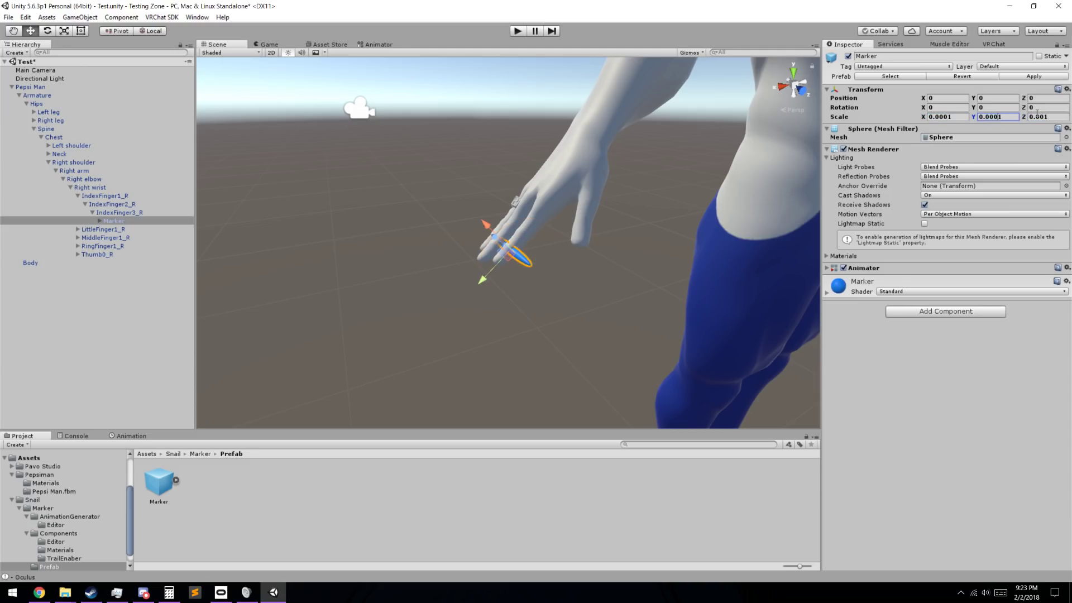
{"action": "key", "text": "Tab"}
{"action": "key", "text": "Right"}
{"action": "key", "text": "Left"}
{"action": "type", "text": "0"}
Move the Marker sphere along its Y axis to about 0.00031, just past the tip of the index finger.
{"action": "scroll", "coordinate": [574, 224], "scroll_direction": "up", "scroll_amount": 3}
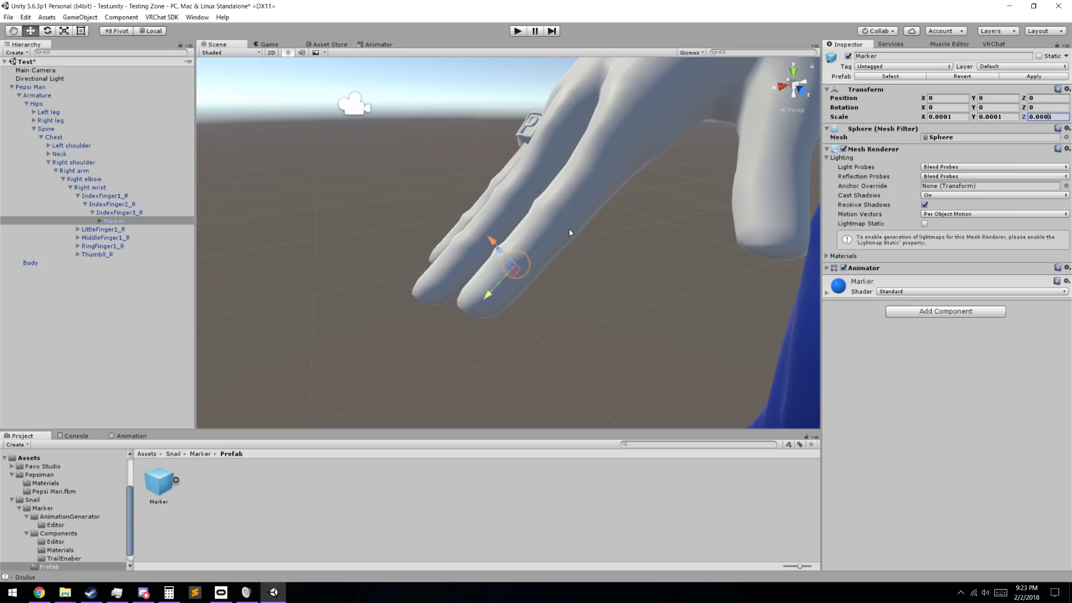
{"action": "left_click_drag", "start_coordinate": [490, 292], "coordinate": [434, 333]}
{"action": "left_click_drag", "start_coordinate": [420, 383], "coordinate": [439, 363]}
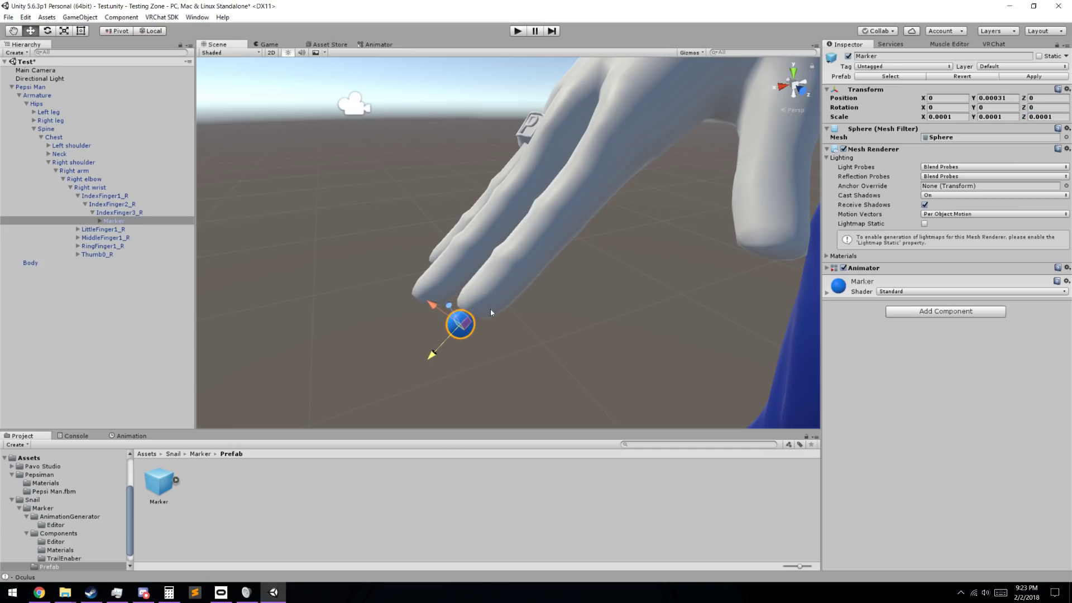
{"action": "mouse_move", "coordinate": [490, 309]}
{"action": "middle_mouse_down"}
{"action": "mouse_move", "coordinate": [514, 271]}
{"action": "mouse_move", "coordinate": [507, 288]}
{"action": "middle_mouse_up"}
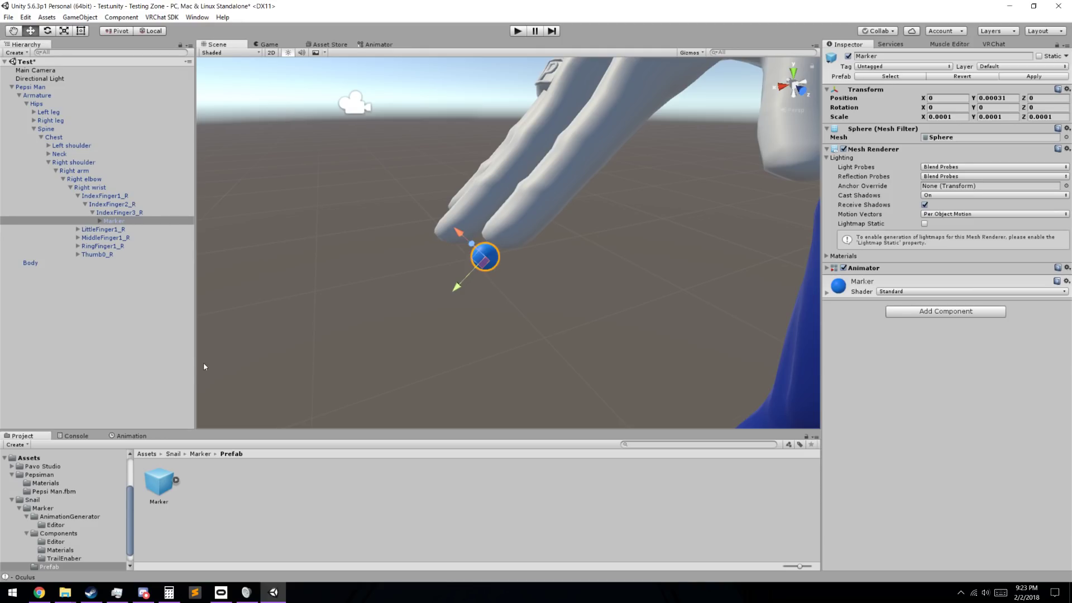
Review the Marker's EnableTrailSource animation keys and expand its hierarchy to examine the TrailPosition and TrailSource children.
{"action": "left_click", "coordinate": [127, 437]}
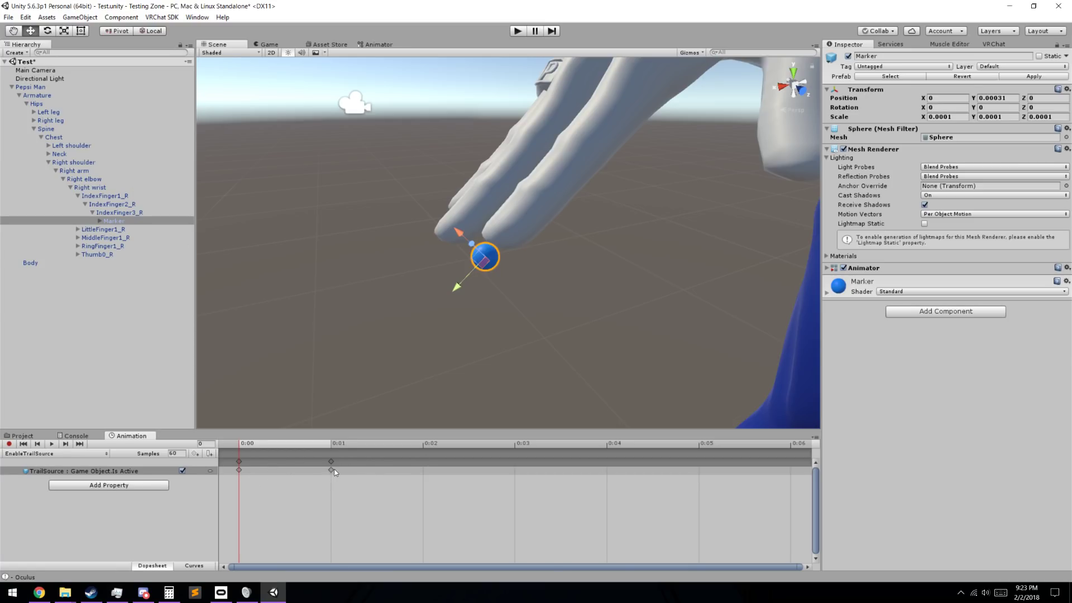
{"action": "left_click", "coordinate": [101, 222]}
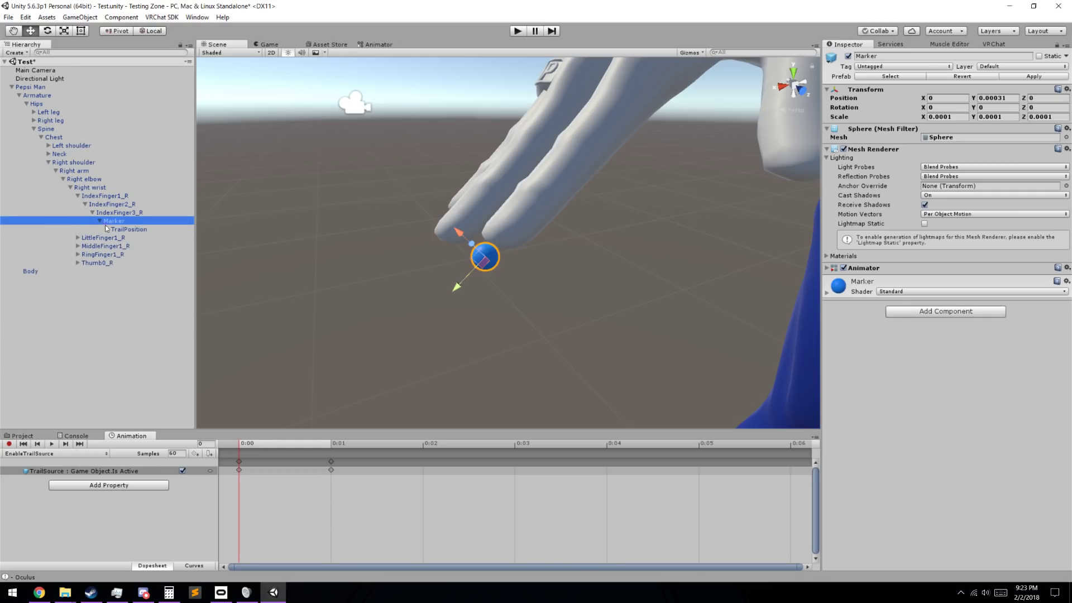
{"action": "left_click", "coordinate": [107, 229]}
{"action": "left_click", "coordinate": [128, 230]}
{"action": "left_click", "coordinate": [136, 237]}
{"action": "left_click", "coordinate": [136, 229]}
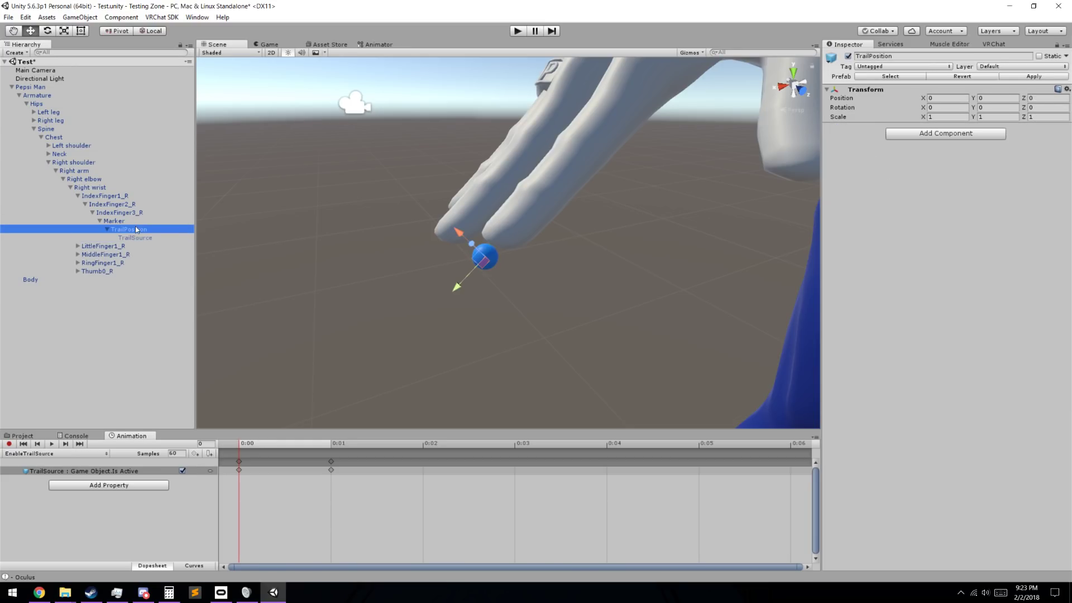
{"action": "left_click", "coordinate": [128, 220]}
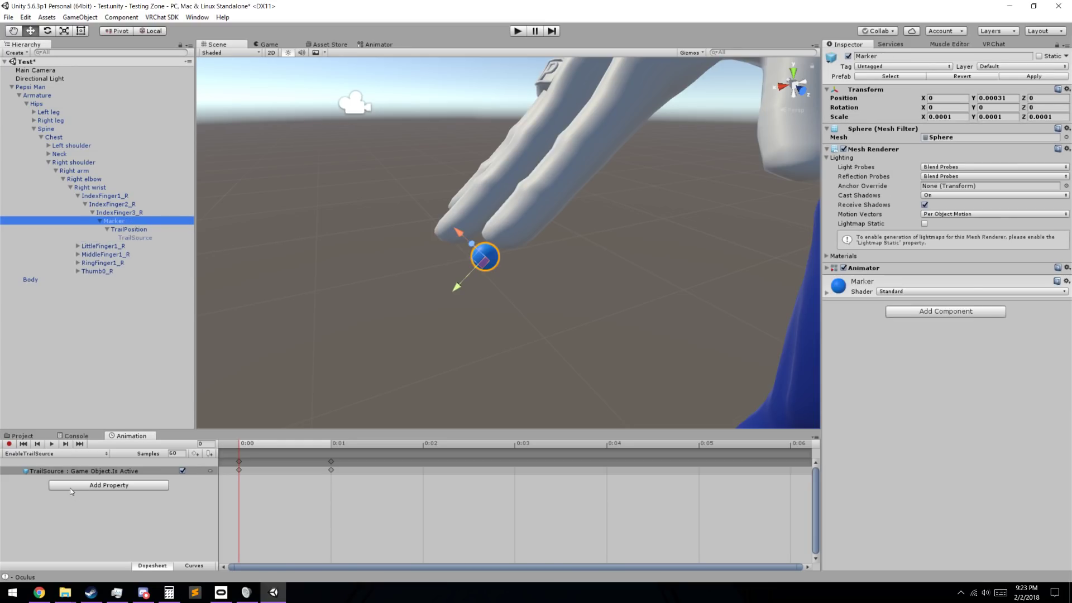
{"action": "left_click", "coordinate": [44, 435]}
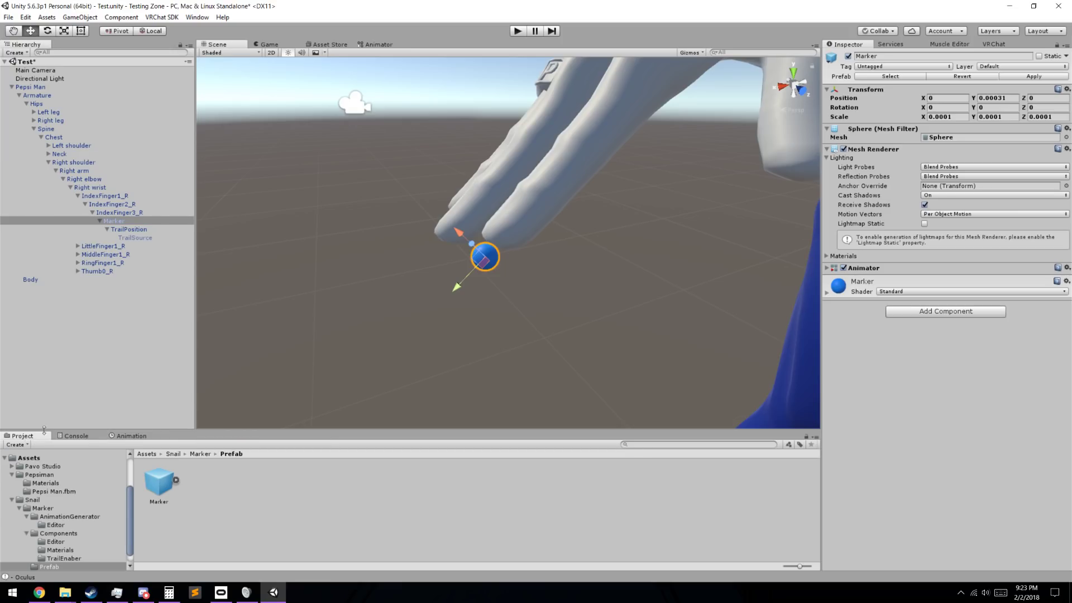
{"action": "left_click", "coordinate": [136, 238]}
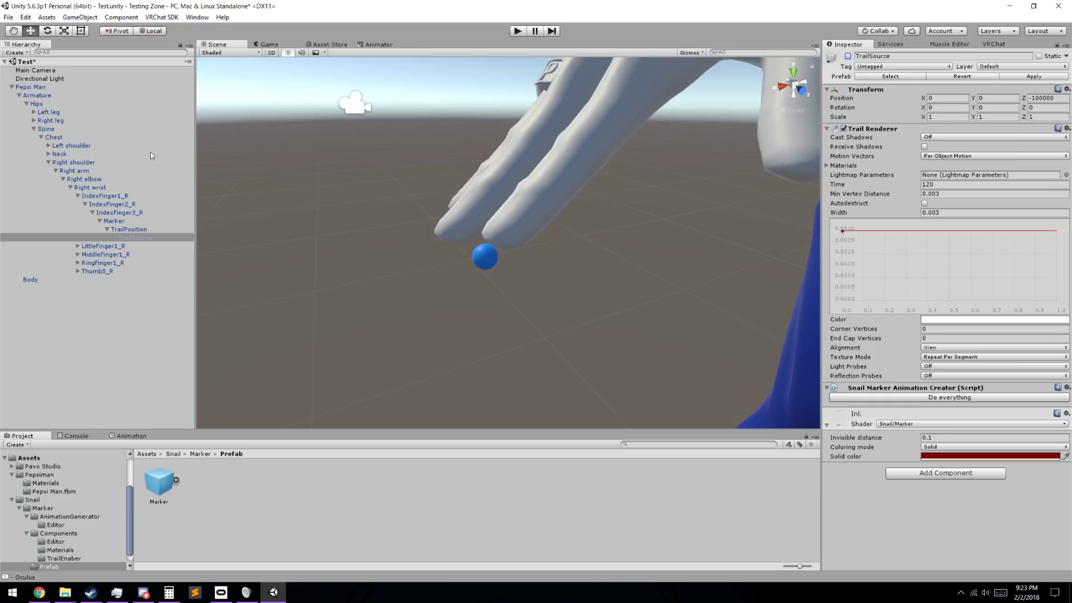
Try moving TrailPosition away from the marker sphere and reset its Z position to 0.
{"action": "left_click", "coordinate": [139, 230]}
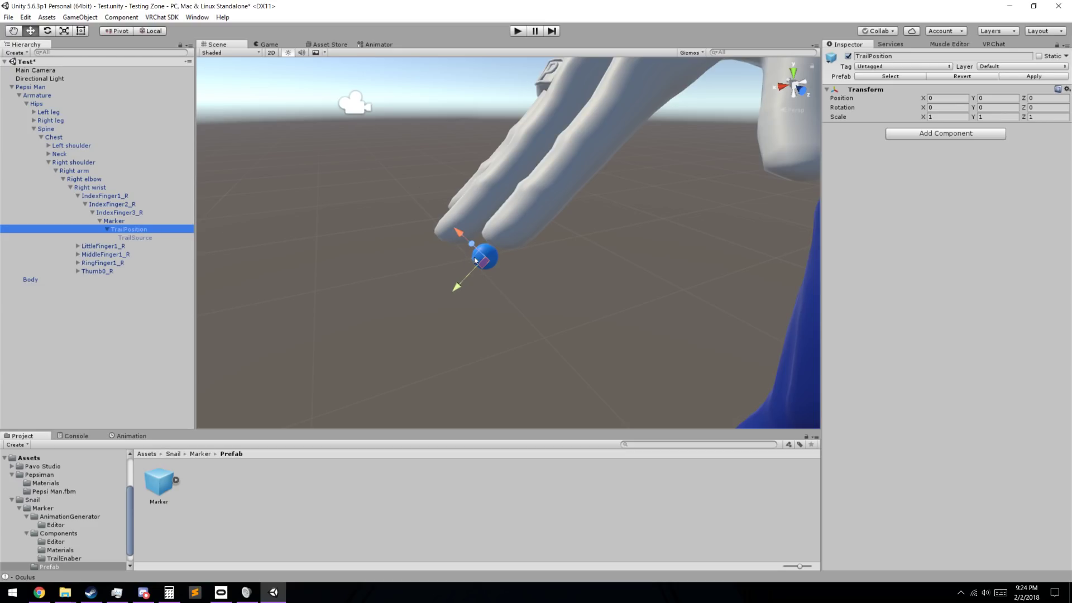
{"action": "middle_click_drag", "start_coordinate": [474, 257], "coordinate": [494, 259]}
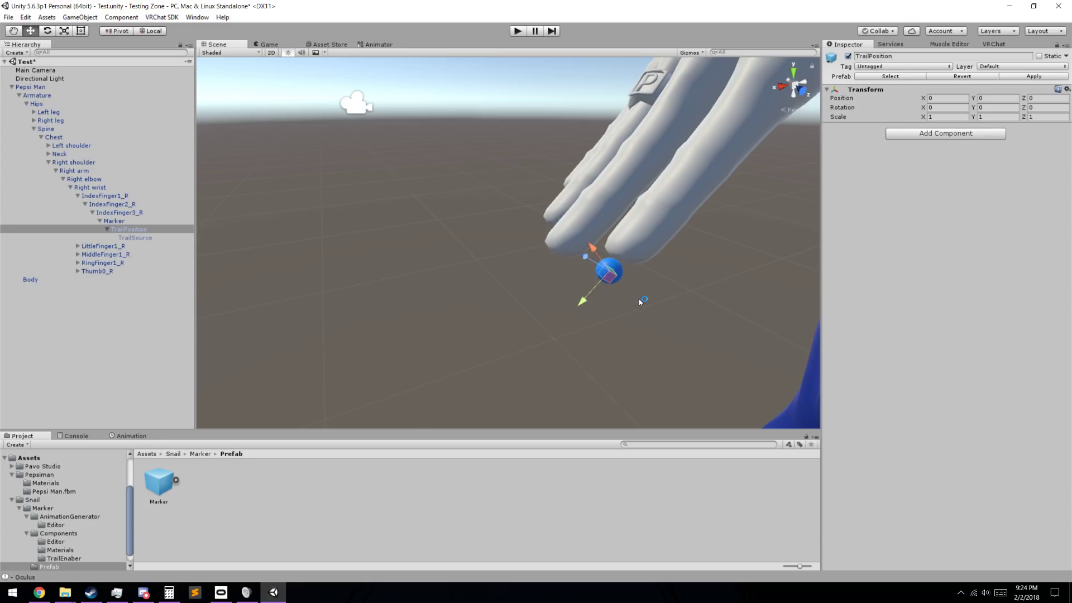
{"action": "left_click_drag", "start_coordinate": [585, 257], "coordinate": [588, 263]}
{"action": "middle_click_drag", "start_coordinate": [633, 263], "coordinate": [598, 260]}
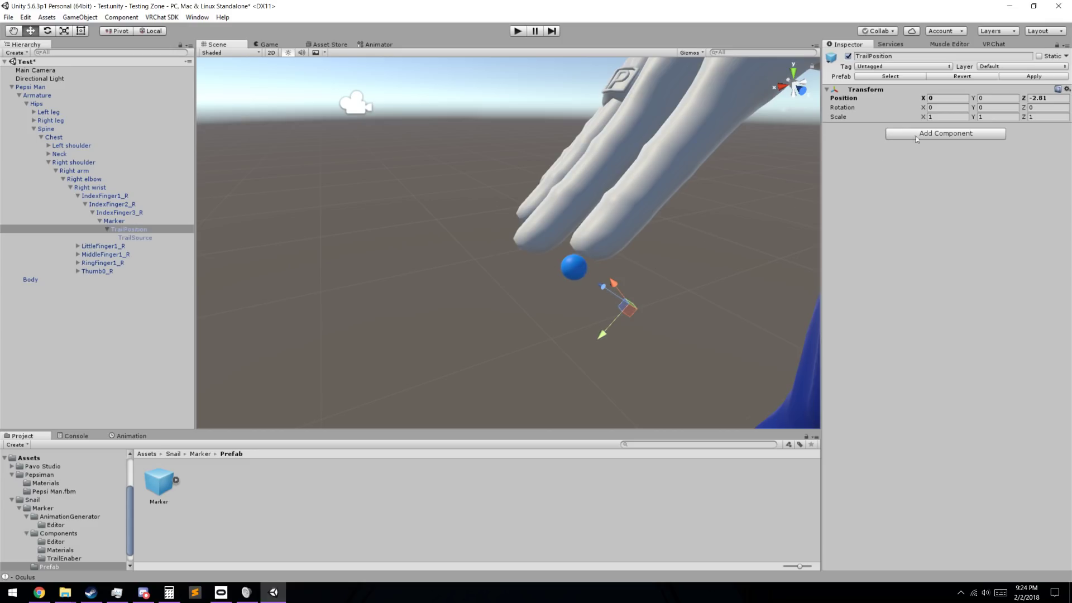
{"action": "left_click", "coordinate": [1040, 99]}
{"action": "type", "text": "0"}
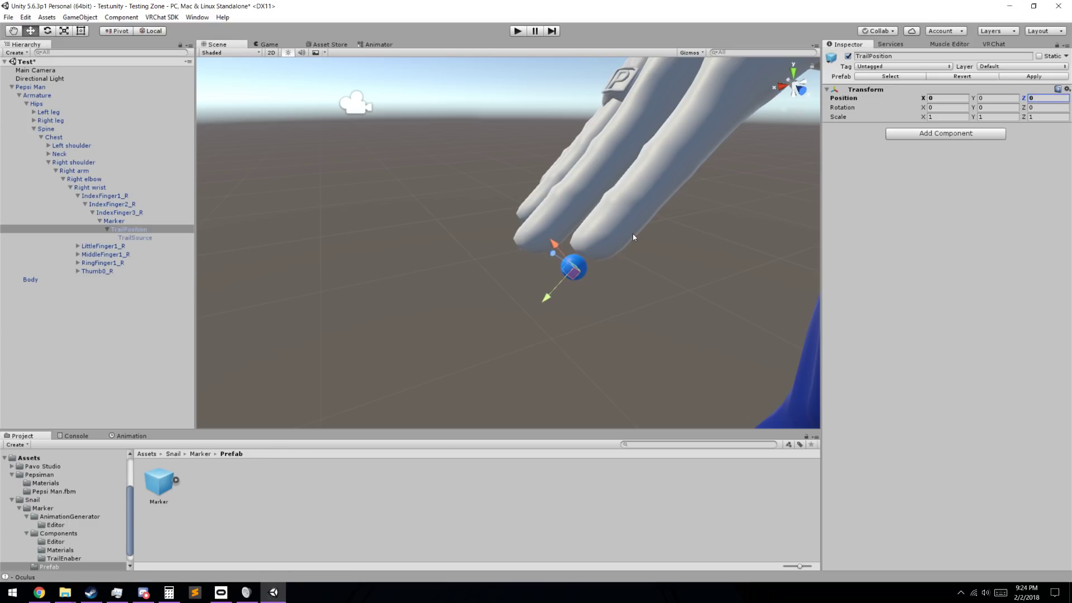
{"action": "middle_click_drag", "start_coordinate": [632, 233], "coordinate": [629, 234]}
Keep TrailSource's ink coloring mode on Solid and set the solid color to bright red.
{"action": "left_click", "coordinate": [142, 238]}
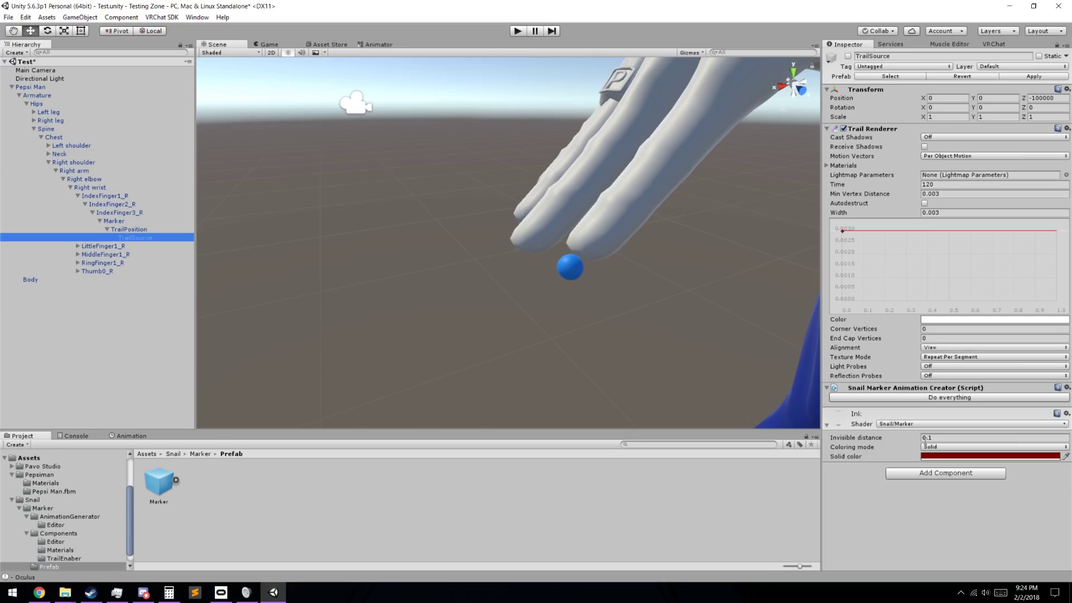
{"action": "left_click", "coordinate": [943, 447]}
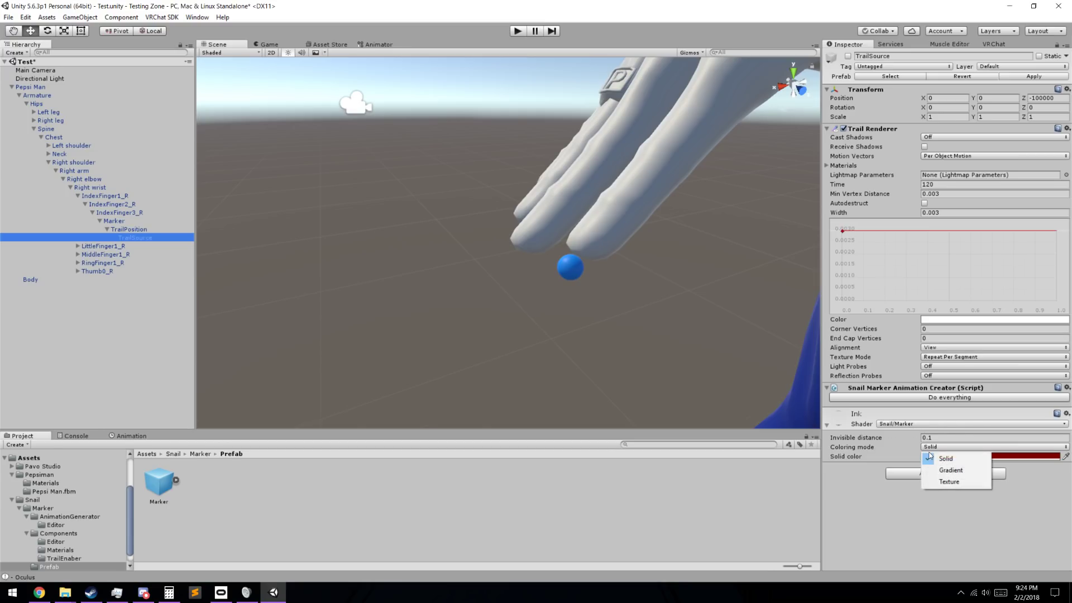
{"action": "left_click", "coordinate": [949, 458]}
{"action": "left_click", "coordinate": [954, 457]}
{"action": "left_click_drag", "start_coordinate": [788, 293], "coordinate": [809, 249]}
{"action": "left_click", "coordinate": [829, 209]}
Try the Gradient coloring mode with a red start color on the trail's gradient and return that color to white.
{"action": "left_click", "coordinate": [939, 449]}
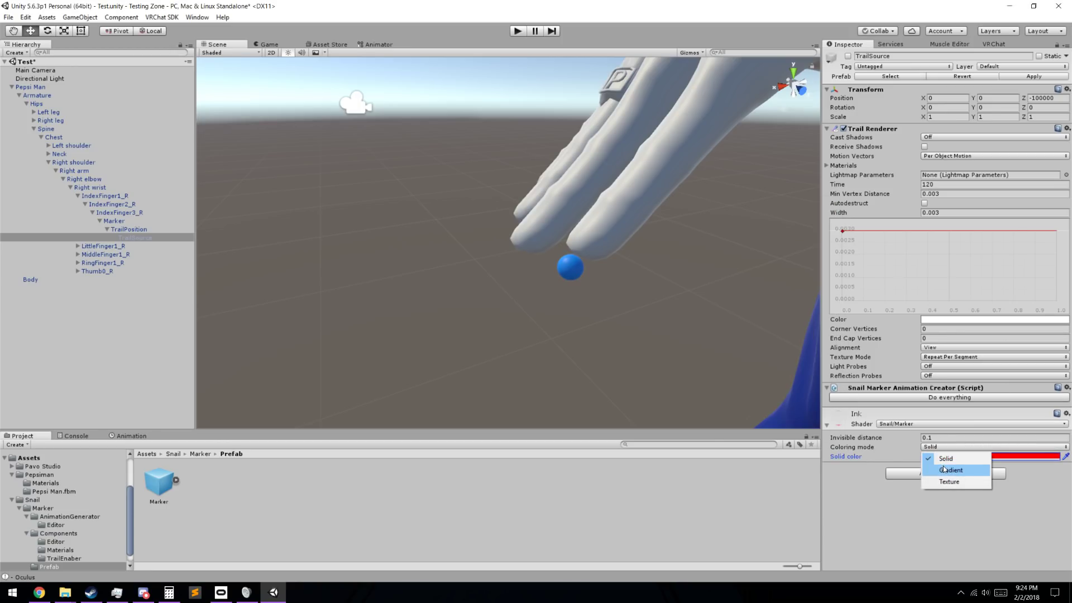
{"action": "left_click", "coordinate": [931, 469]}
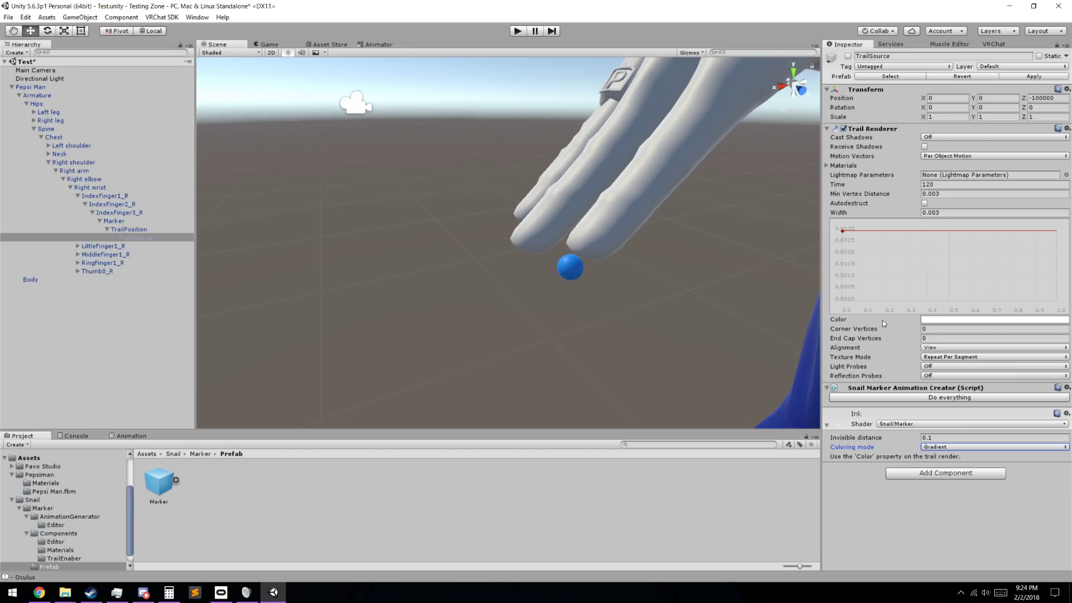
{"action": "left_click", "coordinate": [936, 318]}
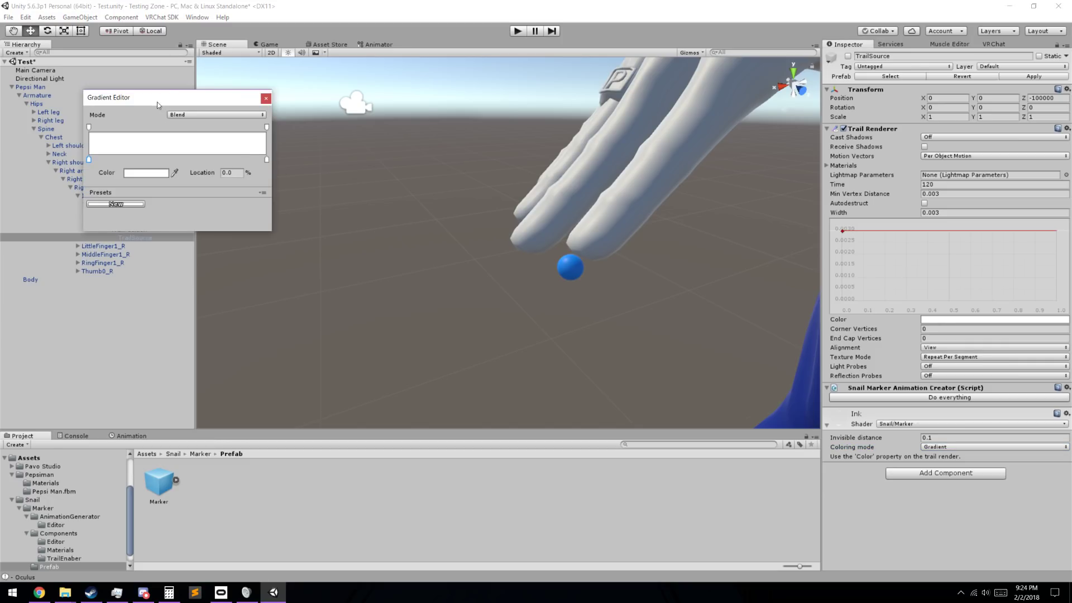
{"action": "left_click_drag", "start_coordinate": [157, 101], "coordinate": [301, 142]}
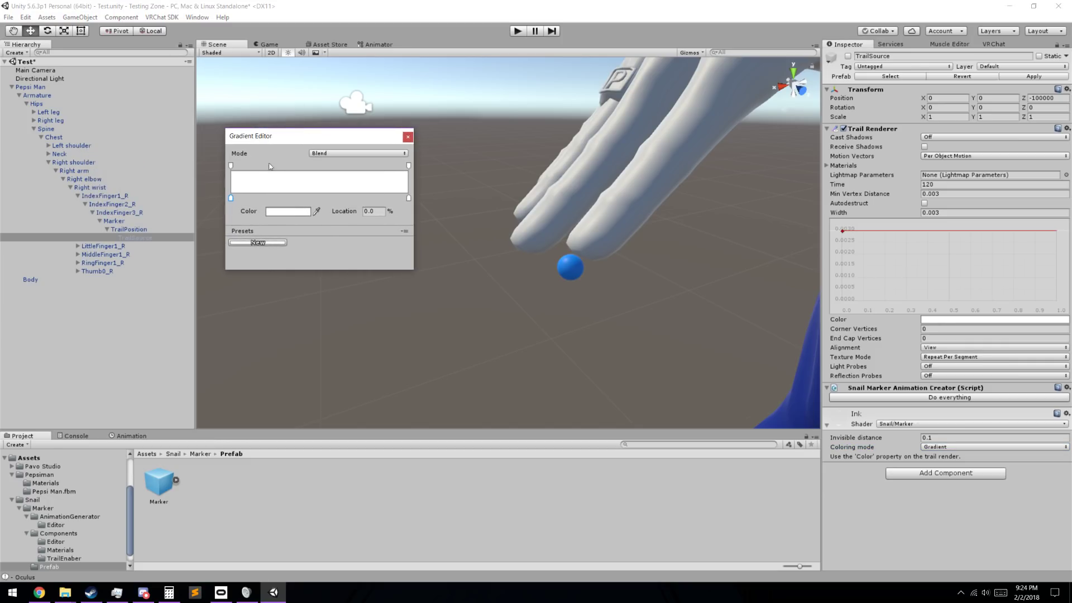
{"action": "left_click", "coordinate": [274, 212]}
{"action": "left_click", "coordinate": [804, 254]}
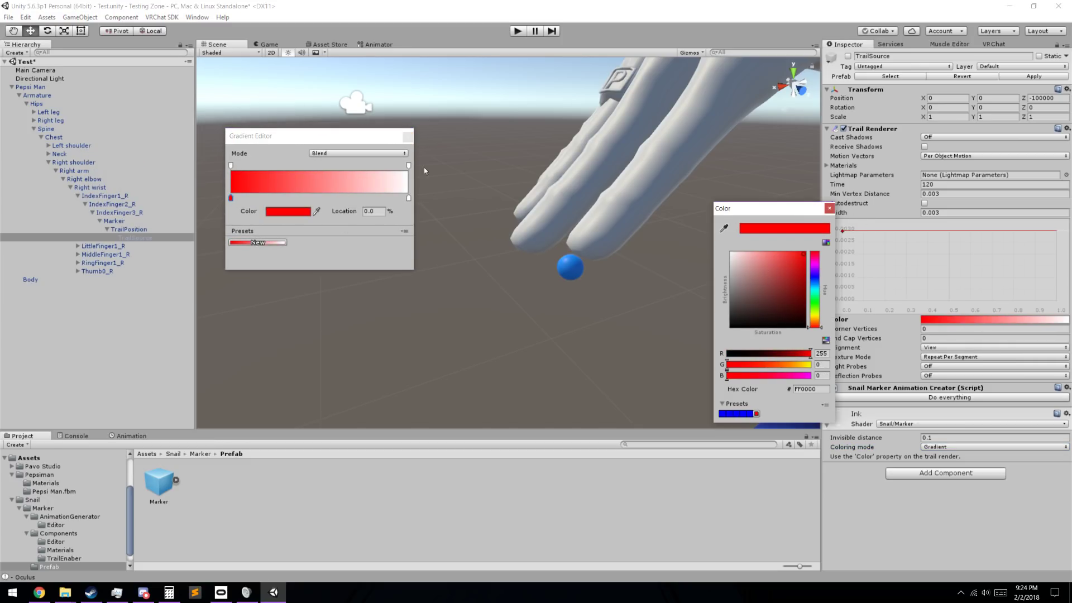
{"action": "left_click_drag", "start_coordinate": [733, 254], "coordinate": [631, 203]}
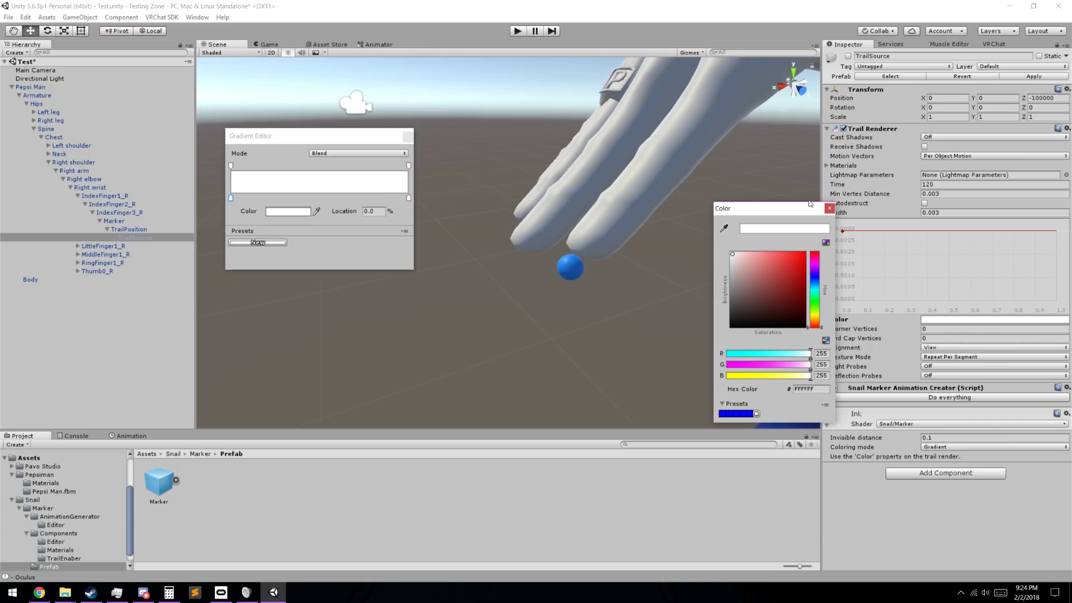
{"action": "left_click", "coordinate": [830, 209]}
{"action": "left_click", "coordinate": [407, 136]}
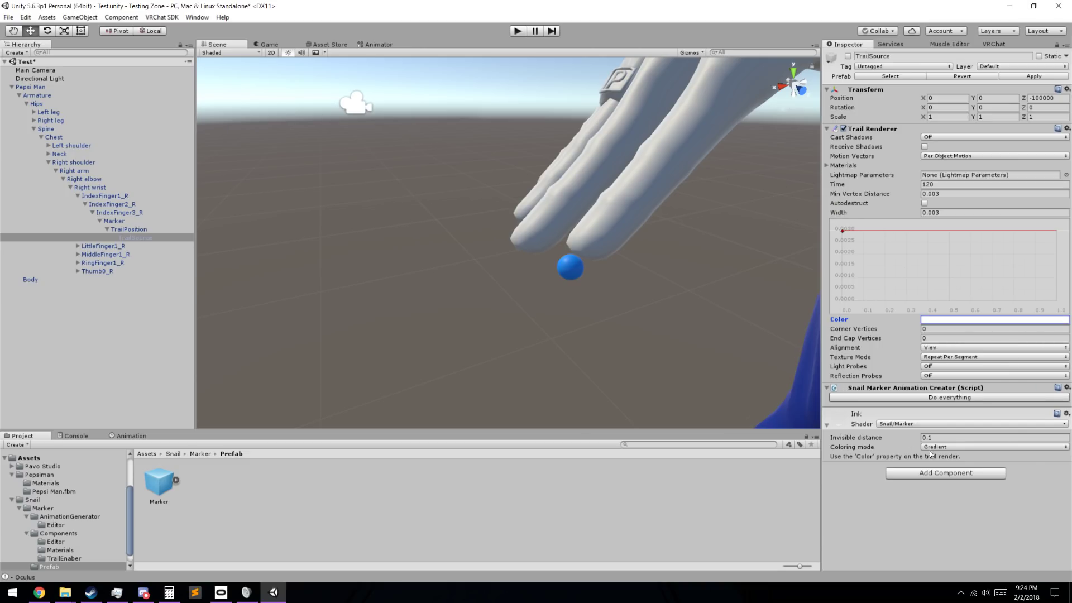
Switch TrailSource's ink coloring mode to Texture and set the trail width to 0.011.
{"action": "left_click", "coordinate": [949, 446]}
{"action": "left_click", "coordinate": [949, 481]}
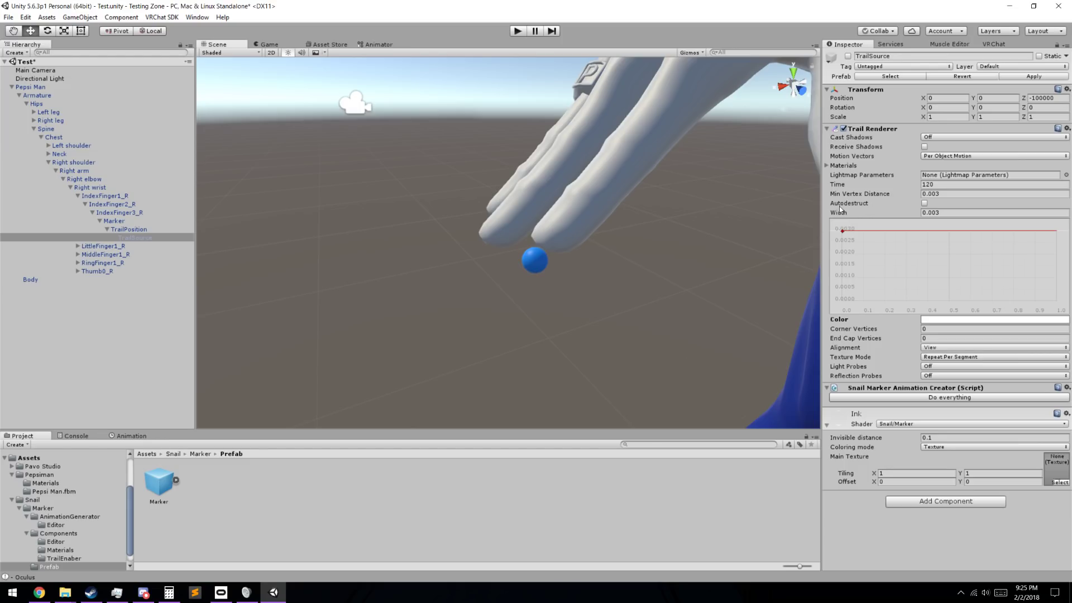
{"action": "left_click", "coordinate": [937, 214]}
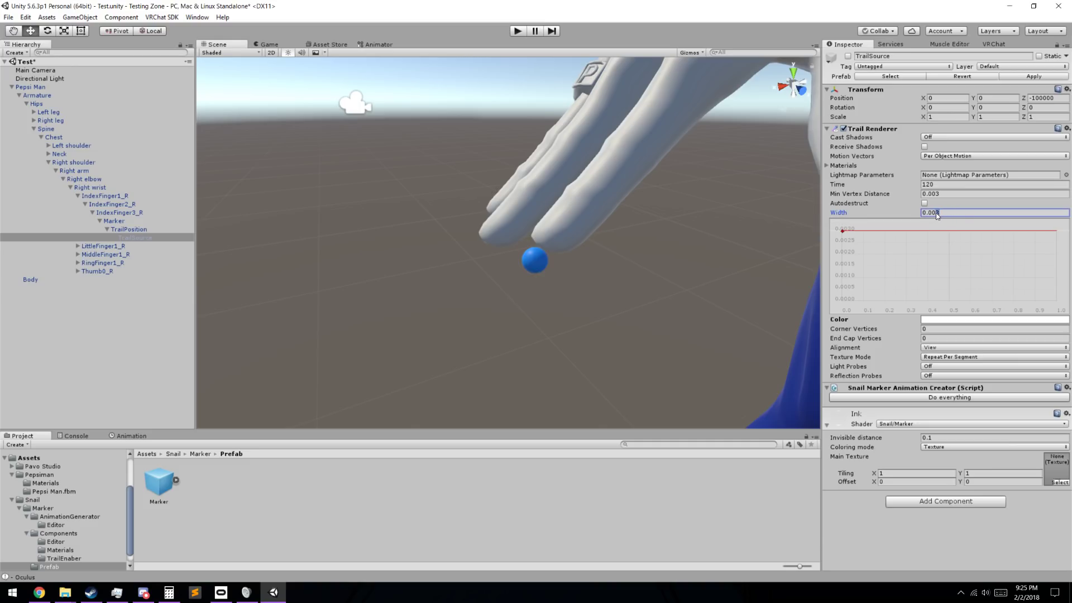
{"action": "type", "text": "011"}
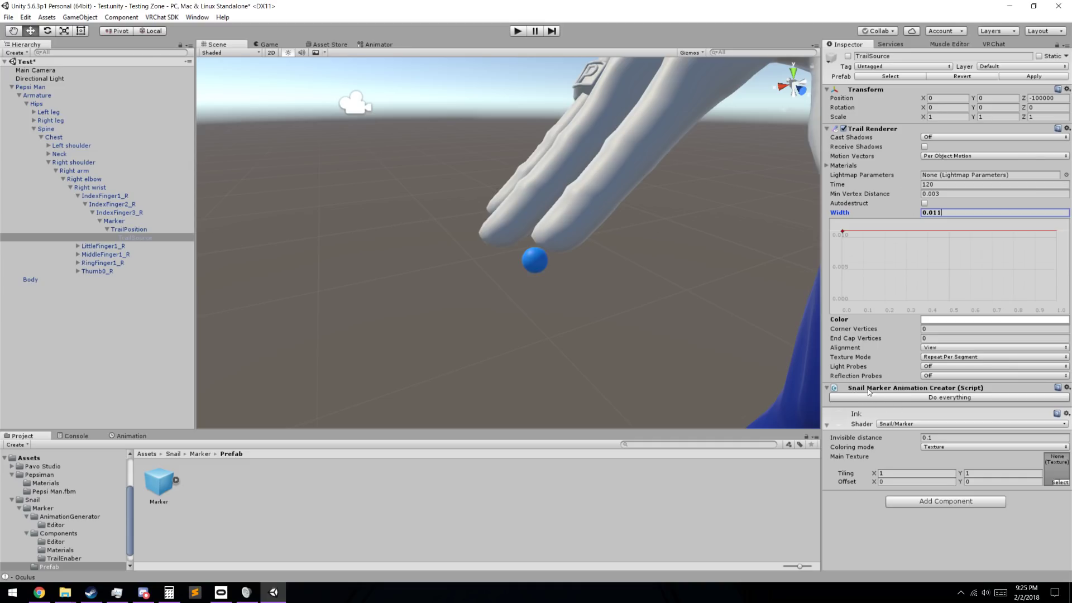
Generate the marker animations with TrailSource's Snail Marker Animation Creator and save them in the Assets > Pepsiman folder.
{"action": "left_click", "coordinate": [957, 397]}
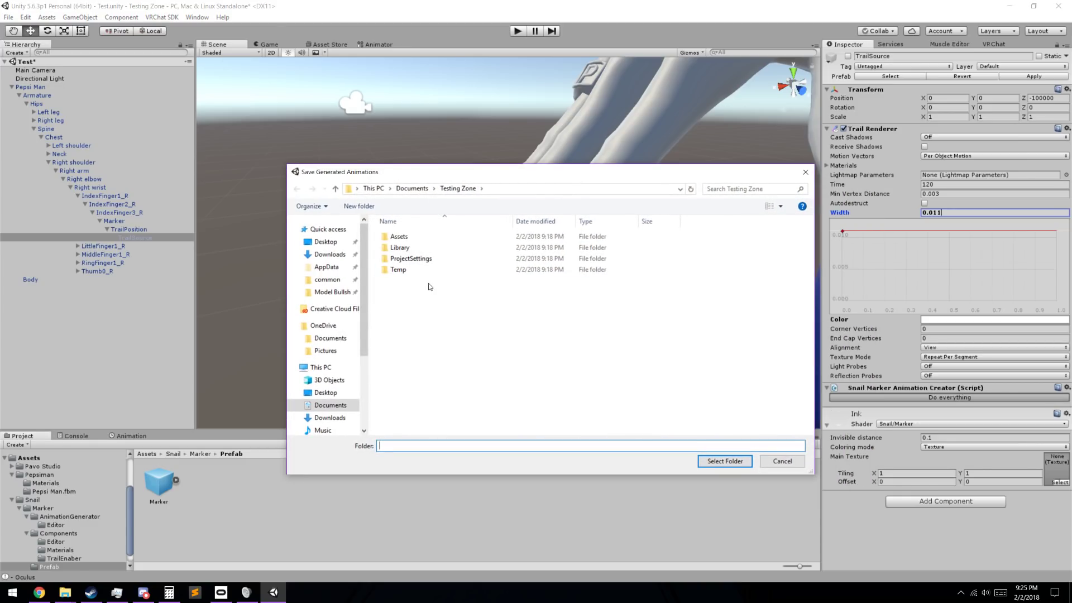
{"action": "double_click", "coordinate": [407, 239]}
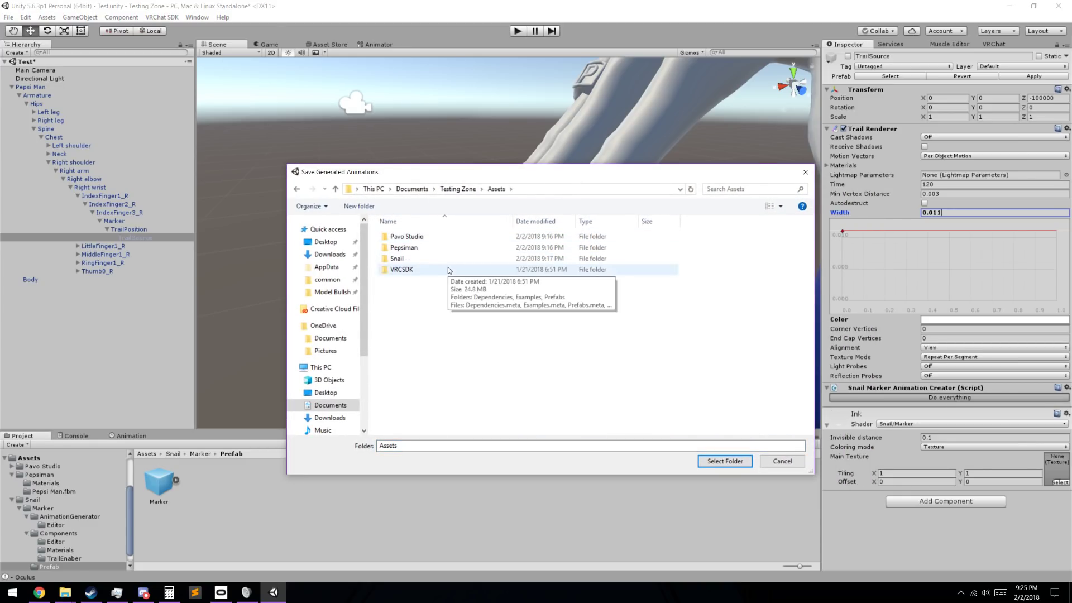
{"action": "left_click", "coordinate": [410, 247]}
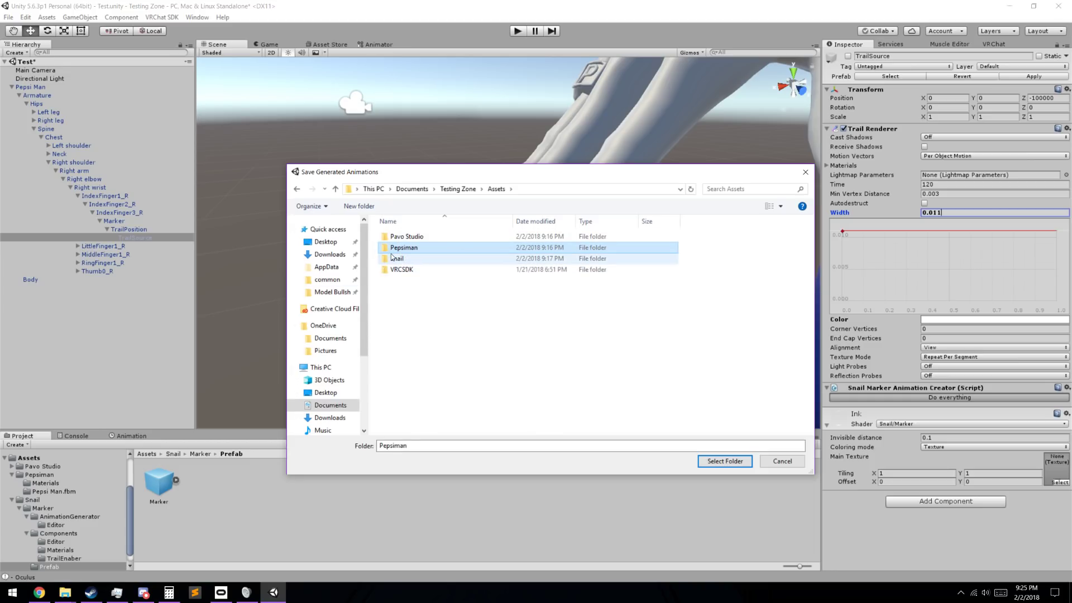
{"action": "left_click", "coordinate": [725, 461]}
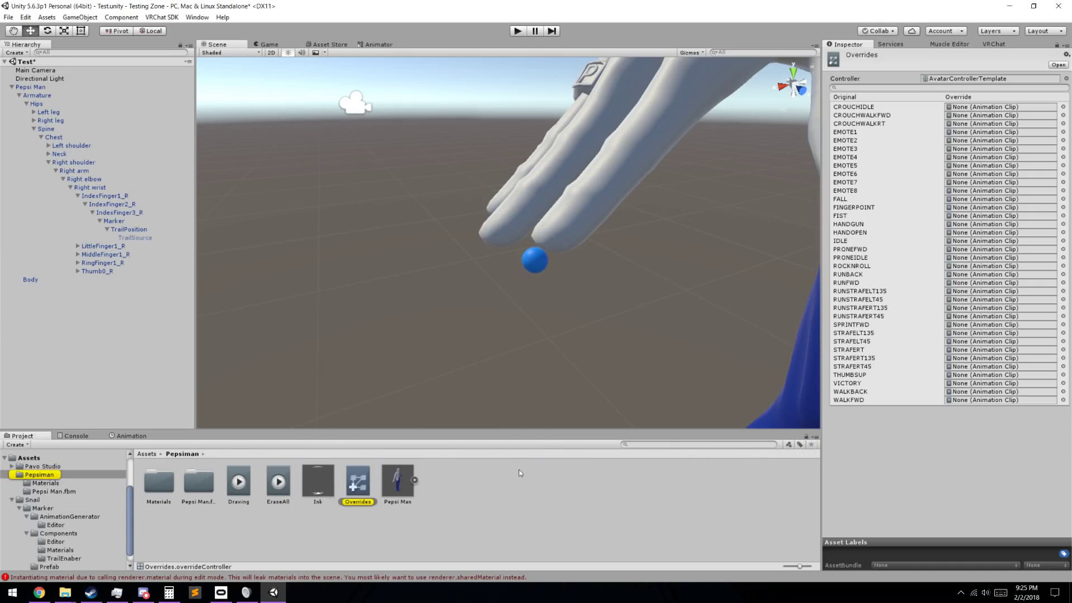
Examine the generated Drawing, EraseAll, Ink and Overrides assets in the Pepsiman folder.
{"action": "left_click", "coordinate": [254, 483]}
{"action": "left_click", "coordinate": [278, 483]}
{"action": "left_click", "coordinate": [315, 490]}
{"action": "left_click", "coordinate": [358, 489]}
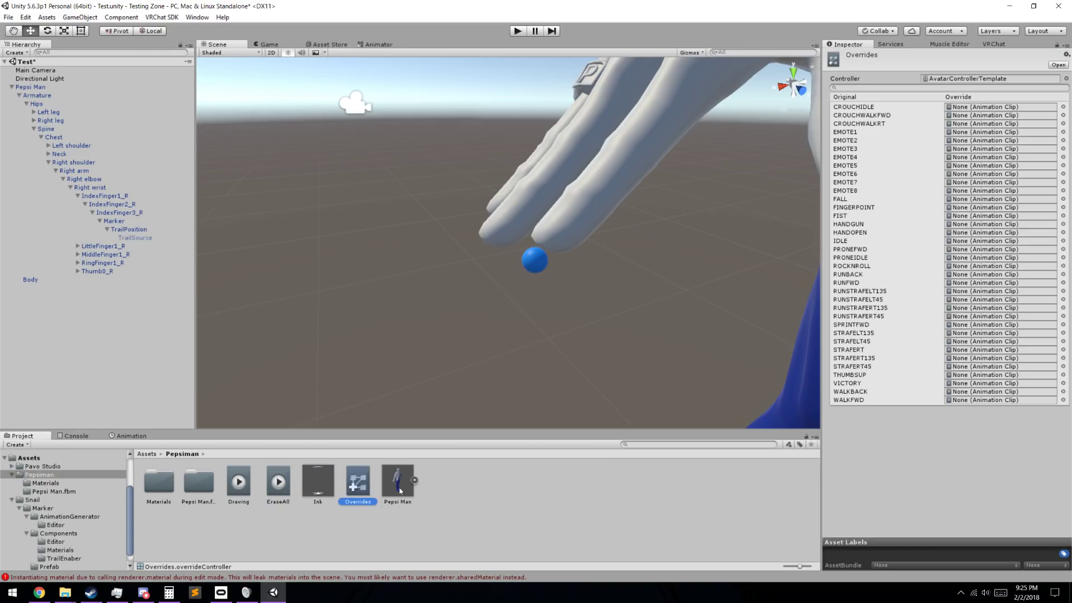
{"action": "left_click", "coordinate": [394, 488]}
{"action": "left_click", "coordinate": [232, 490]}
{"action": "left_click", "coordinate": [277, 489]}
{"action": "left_click", "coordinate": [317, 489]}
{"action": "left_click", "coordinate": [355, 487]}
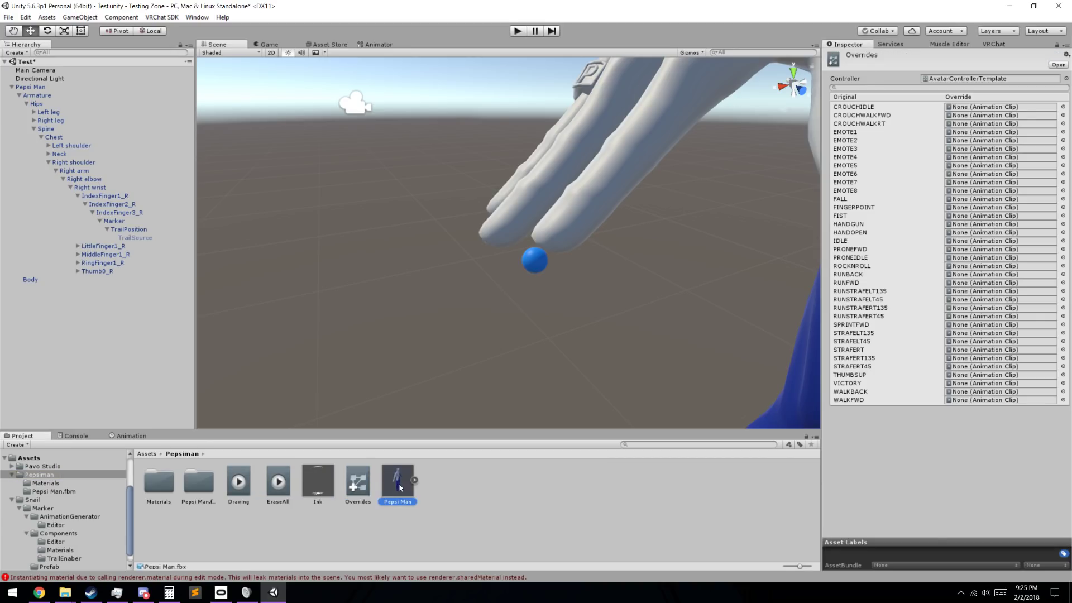
{"action": "left_click", "coordinate": [398, 484]}
{"action": "left_click", "coordinate": [242, 481]}
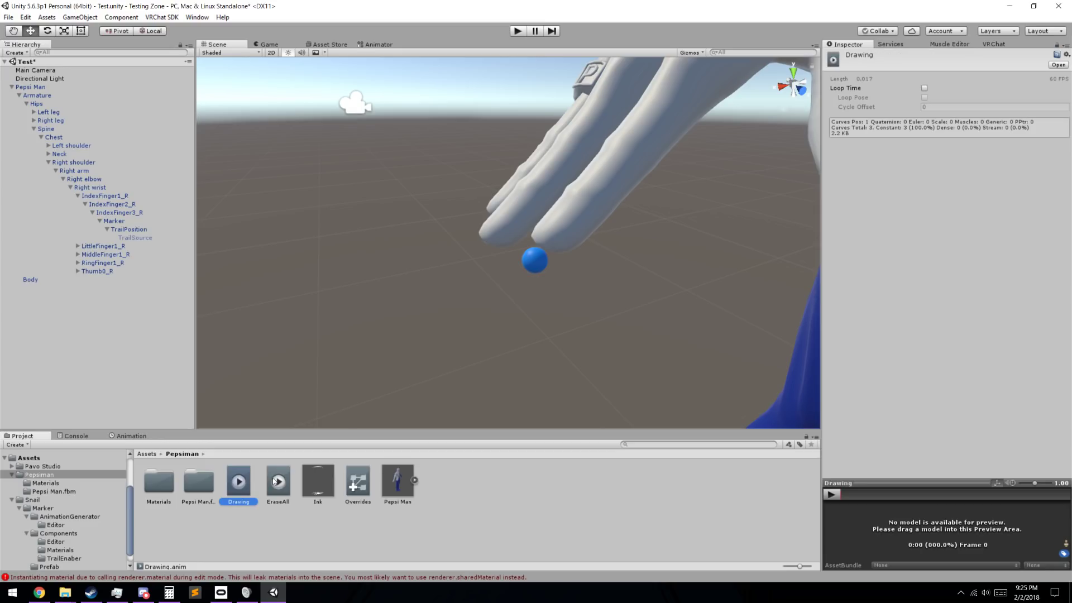
{"action": "left_click", "coordinate": [278, 481]}
{"action": "left_click", "coordinate": [317, 482]}
{"action": "left_click", "coordinate": [358, 483]}
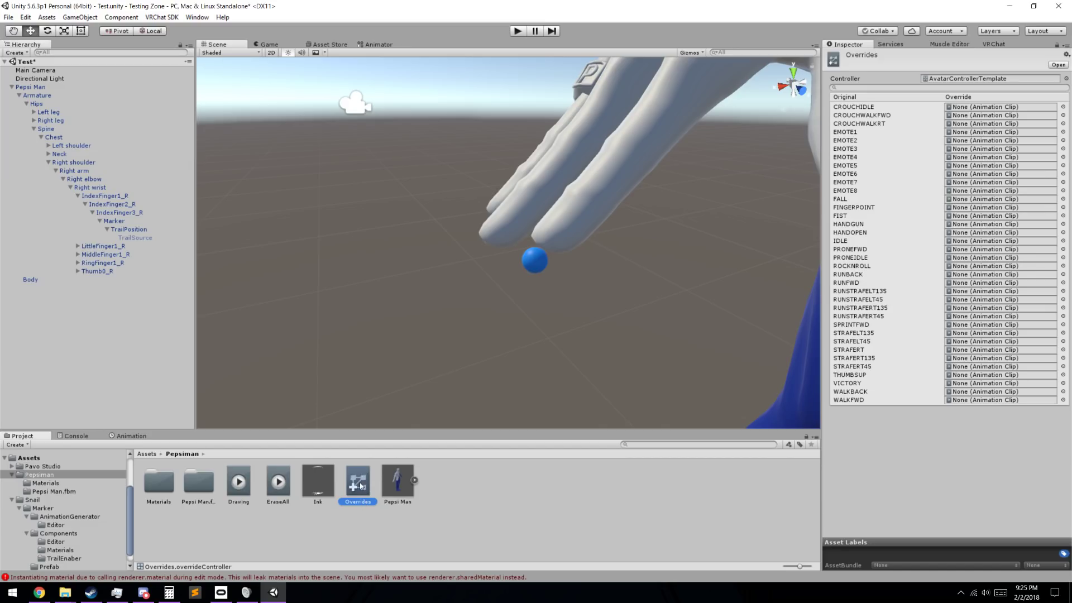
Try assigning the Drawing clip to HANDGUN in the Overrides controller and reset that override to None.
{"action": "left_click", "coordinate": [240, 483]}
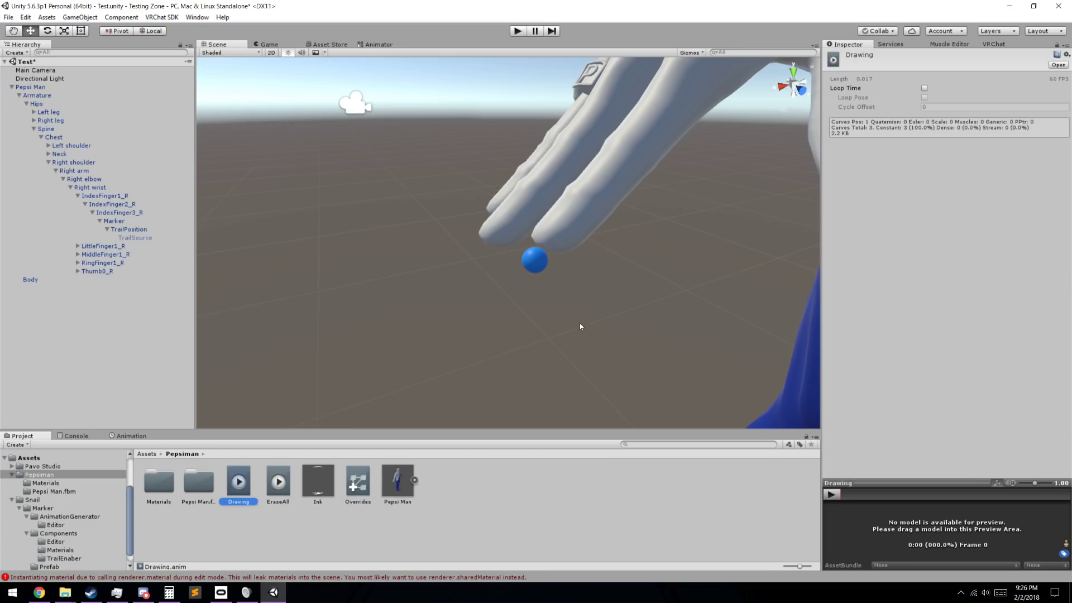
{"action": "left_click", "coordinate": [278, 481]}
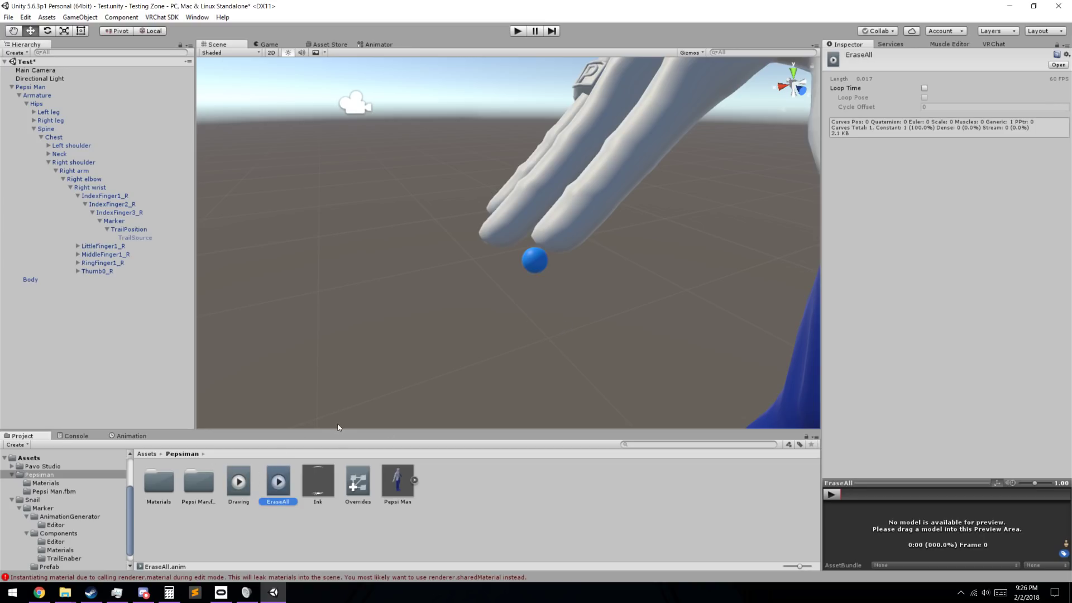
{"action": "left_click", "coordinate": [358, 481]}
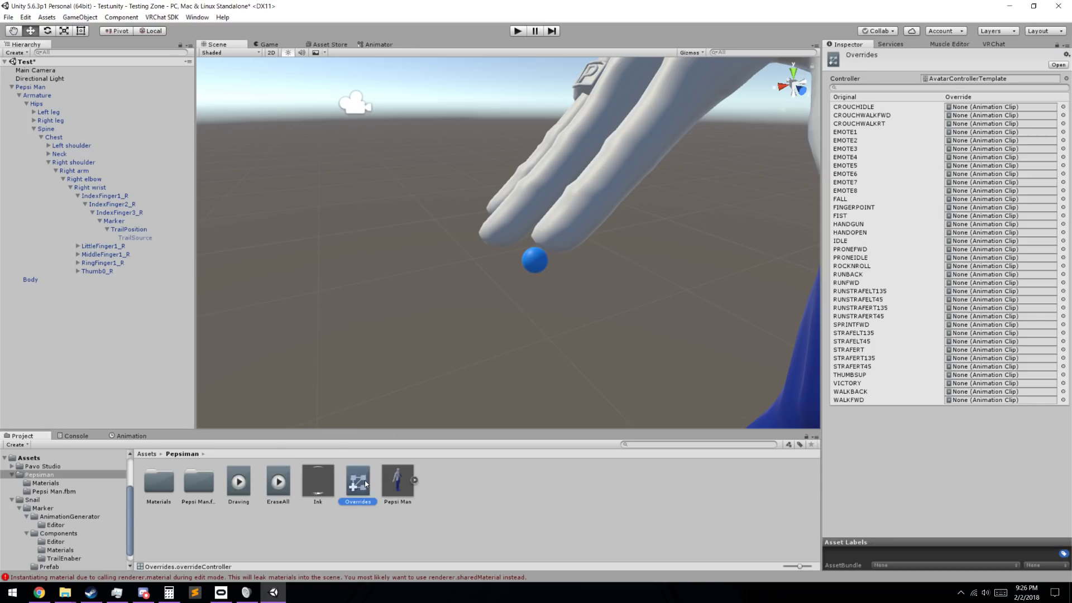
{"action": "mouse_move", "coordinate": [244, 497]}
{"action": "left_mouse_down"}
{"action": "mouse_move", "coordinate": [600, 378]}
{"action": "mouse_move", "coordinate": [876, 215]}
{"action": "mouse_move", "coordinate": [275, 495]}
{"action": "mouse_move", "coordinate": [233, 490]}
{"action": "mouse_move", "coordinate": [864, 236]}
{"action": "mouse_move", "coordinate": [899, 116]}
{"action": "mouse_move", "coordinate": [896, 258]}
{"action": "mouse_move", "coordinate": [897, 210]}
{"action": "mouse_move", "coordinate": [936, 239]}
{"action": "mouse_move", "coordinate": [922, 223]}
{"action": "mouse_move", "coordinate": [937, 225]}
{"action": "left_mouse_up"}
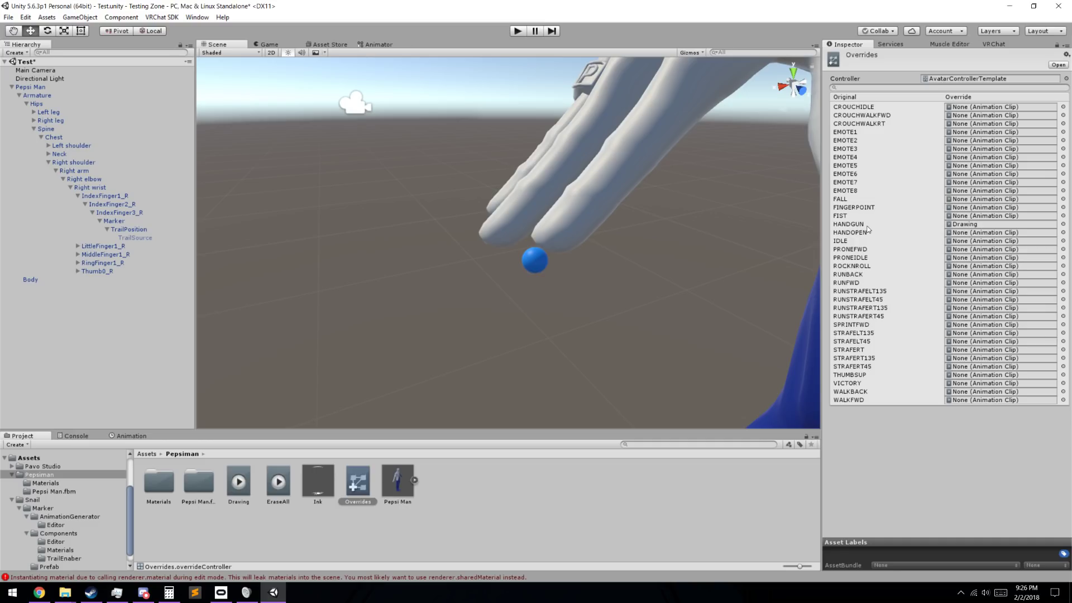
{"action": "left_click", "coordinate": [1063, 224]}
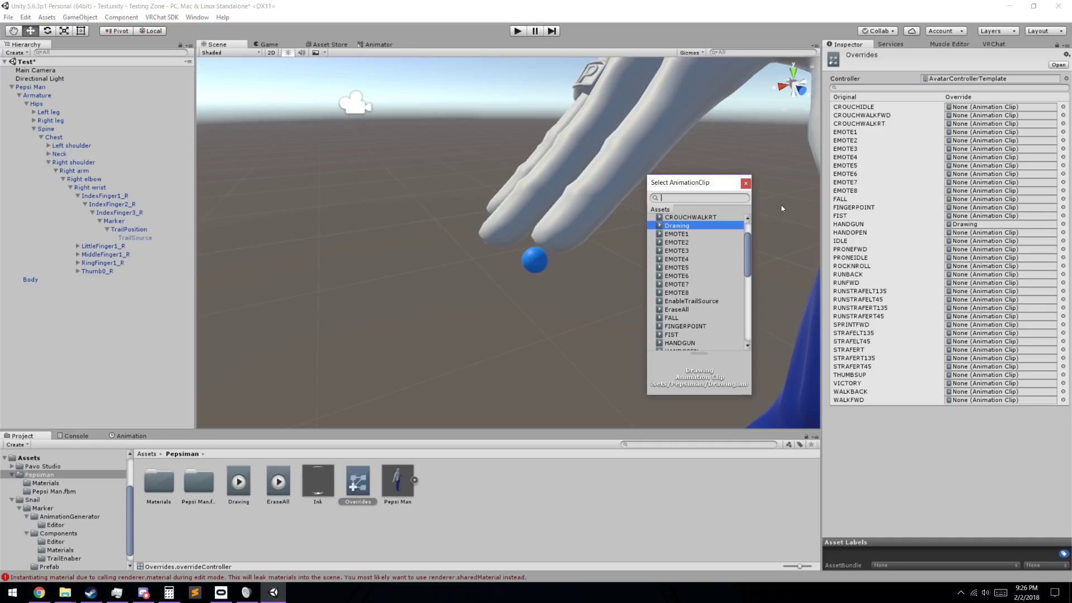
{"action": "type", "text": "none"}
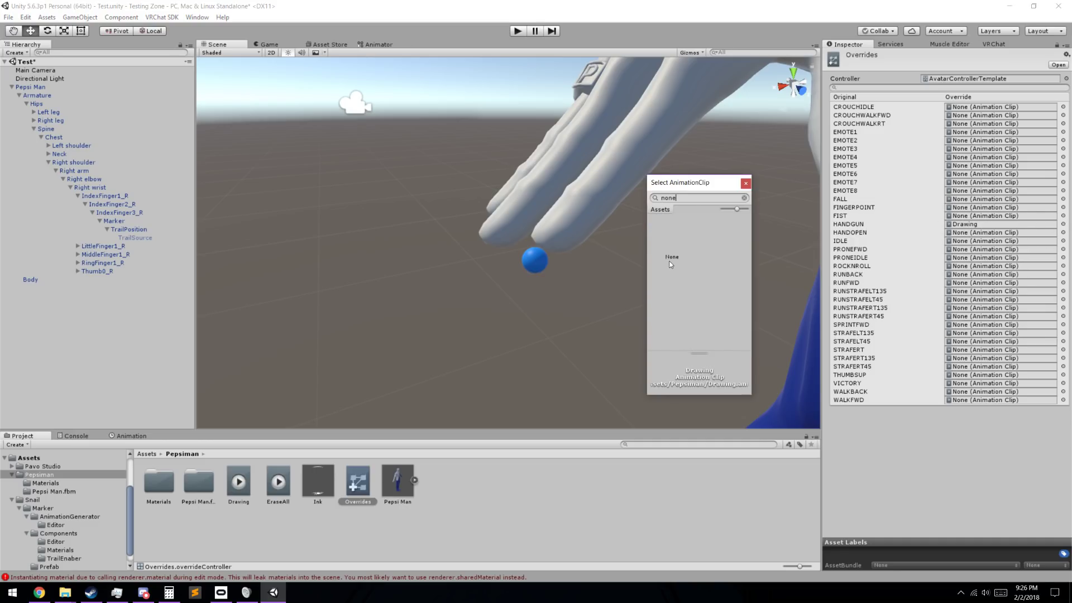
{"action": "left_click", "coordinate": [671, 262]}
{"action": "left_click", "coordinate": [746, 183]}
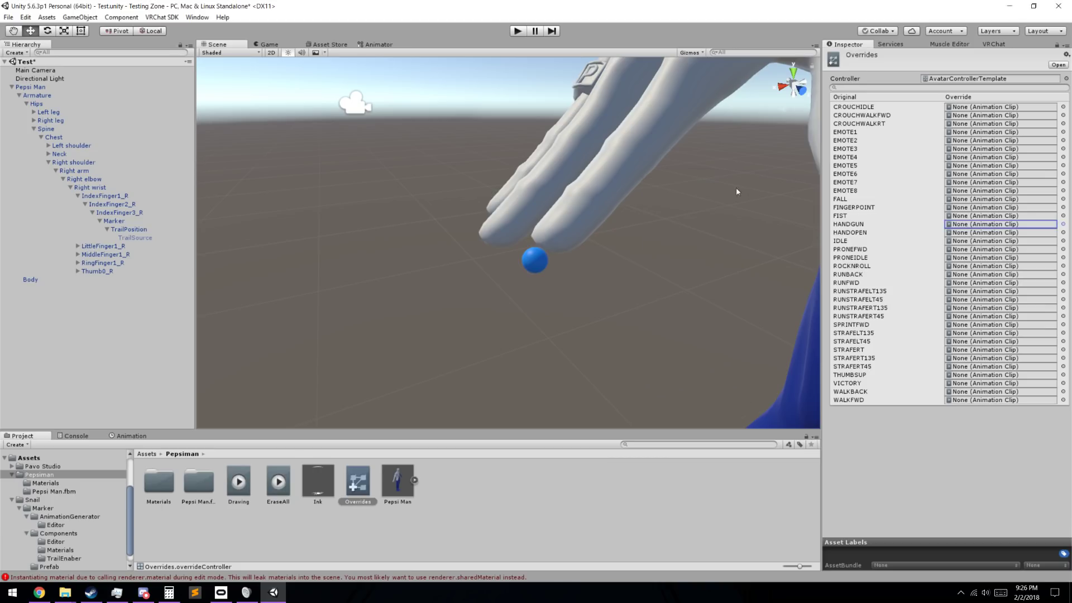
Inspect the Drawing clip's TrailSource position keyframes in the animation timeline.
{"action": "left_click", "coordinate": [246, 487]}
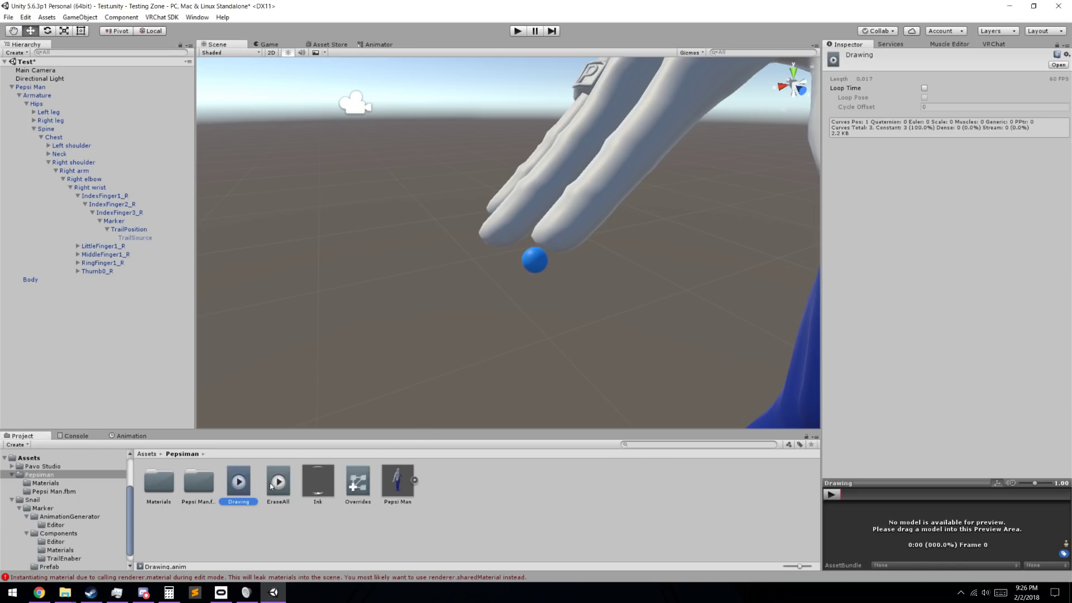
{"action": "left_click", "coordinate": [129, 436]}
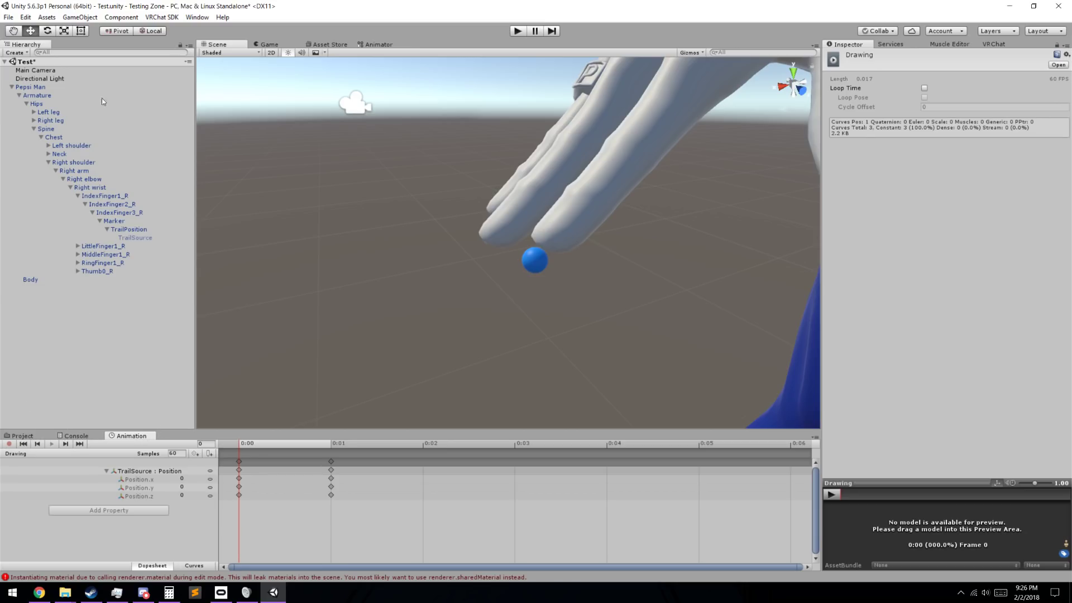
{"action": "left_click_drag", "start_coordinate": [116, 241], "coordinate": [60, 154]}
{"action": "left_click", "coordinate": [609, 318]}
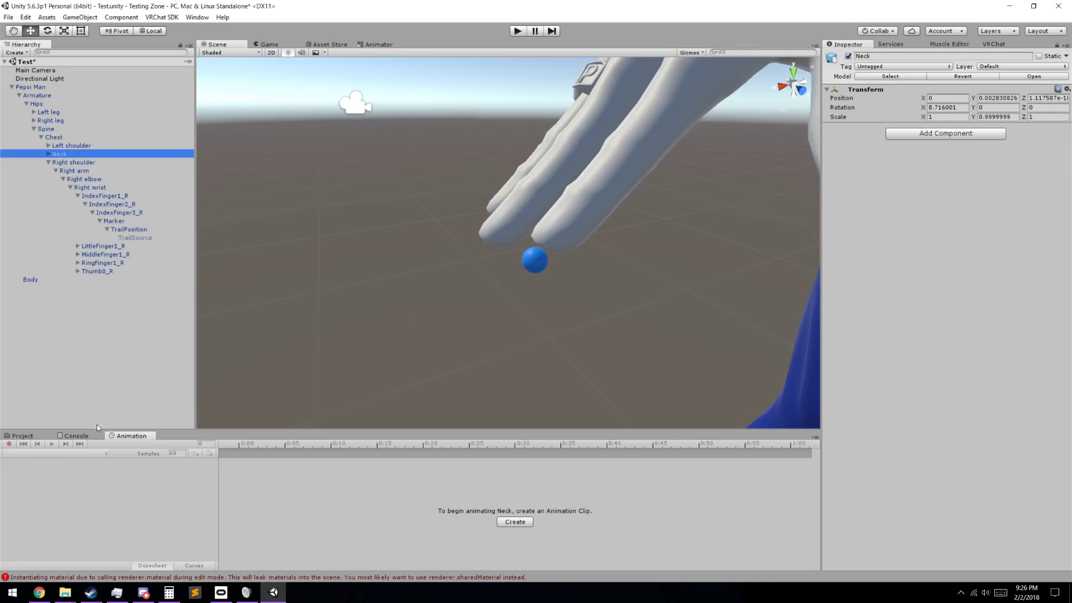
{"action": "left_click", "coordinate": [41, 434]}
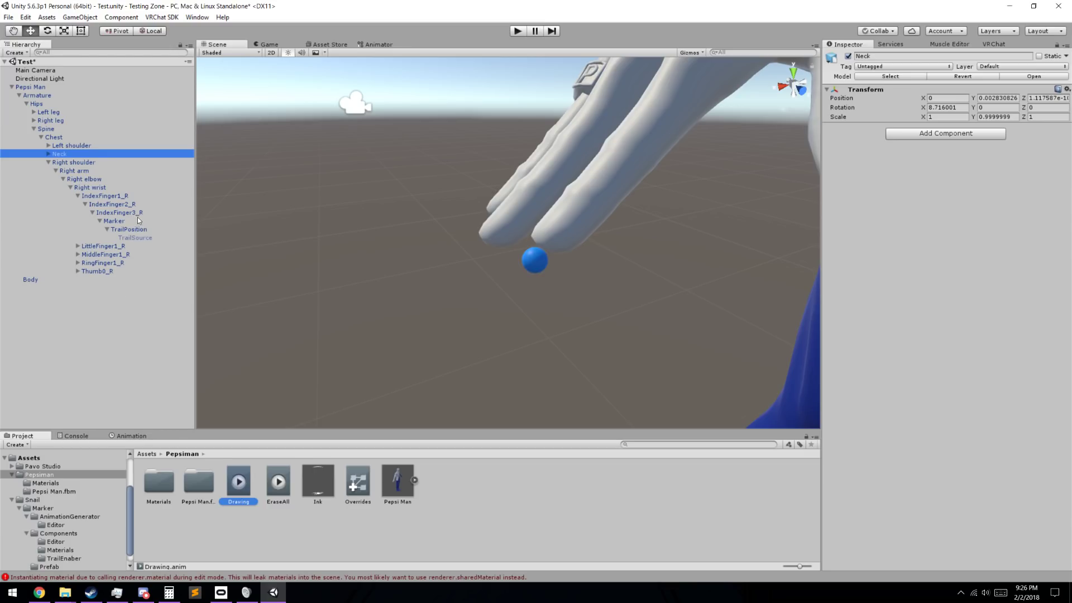
{"action": "left_click", "coordinate": [131, 437]}
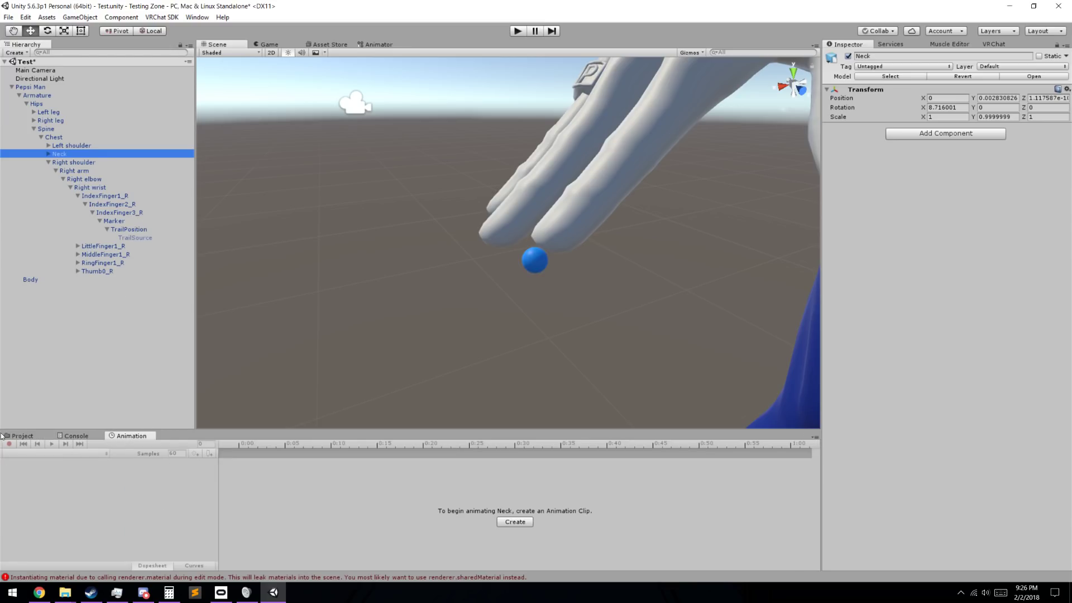
{"action": "left_click", "coordinate": [3, 437]}
Copy the TrailSource position keyframes at 0:00 and 0:01 from the Drawing clip.
{"action": "left_click", "coordinate": [248, 491]}
{"action": "left_click", "coordinate": [131, 436]}
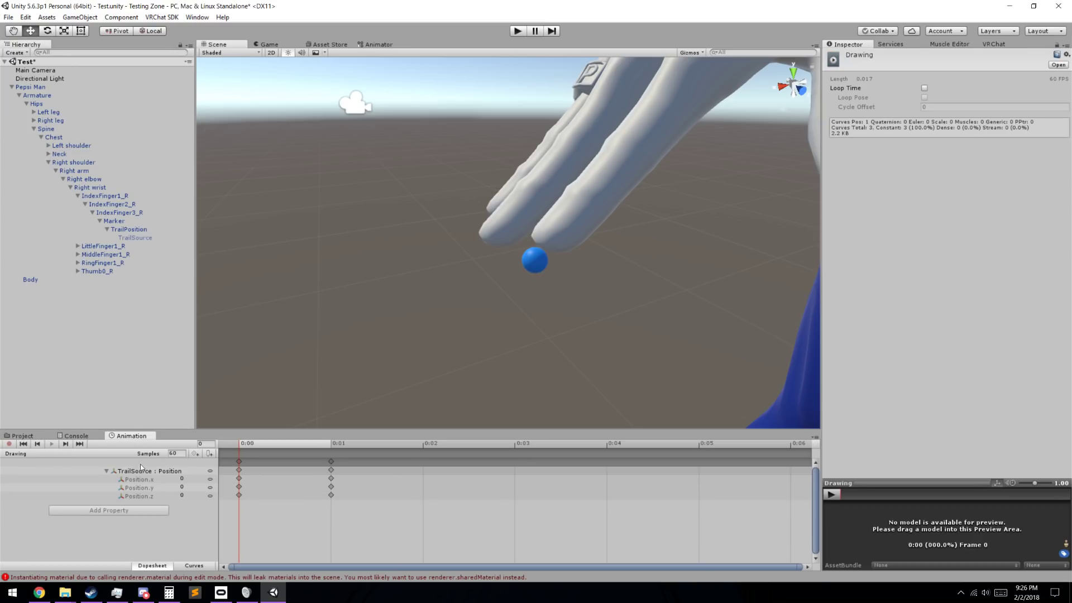
{"action": "left_click", "coordinate": [240, 460]}
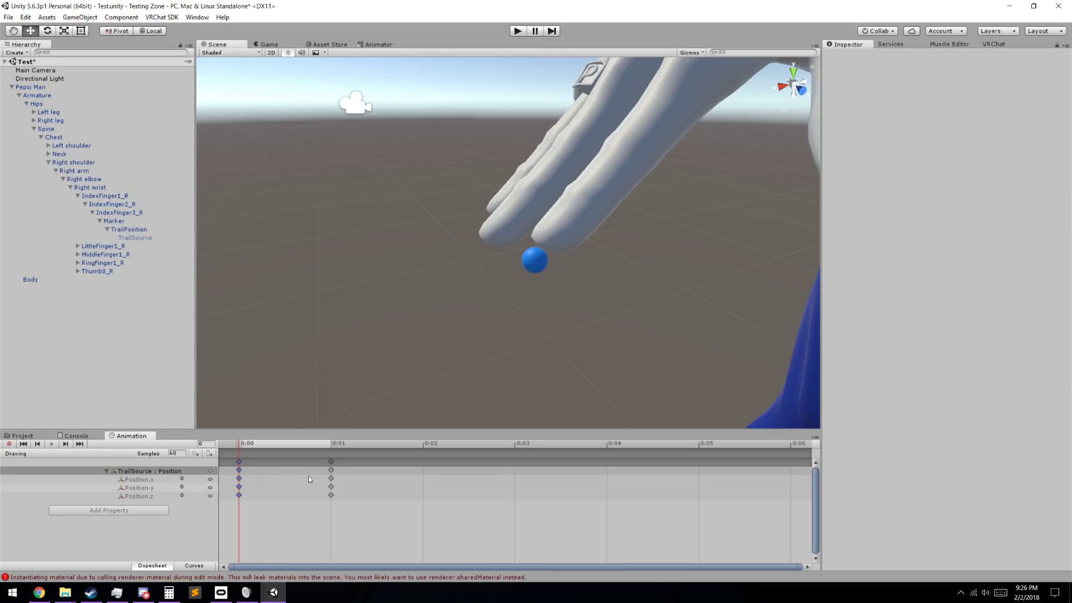
{"action": "left_click", "coordinate": [331, 470], "text": "shift"}
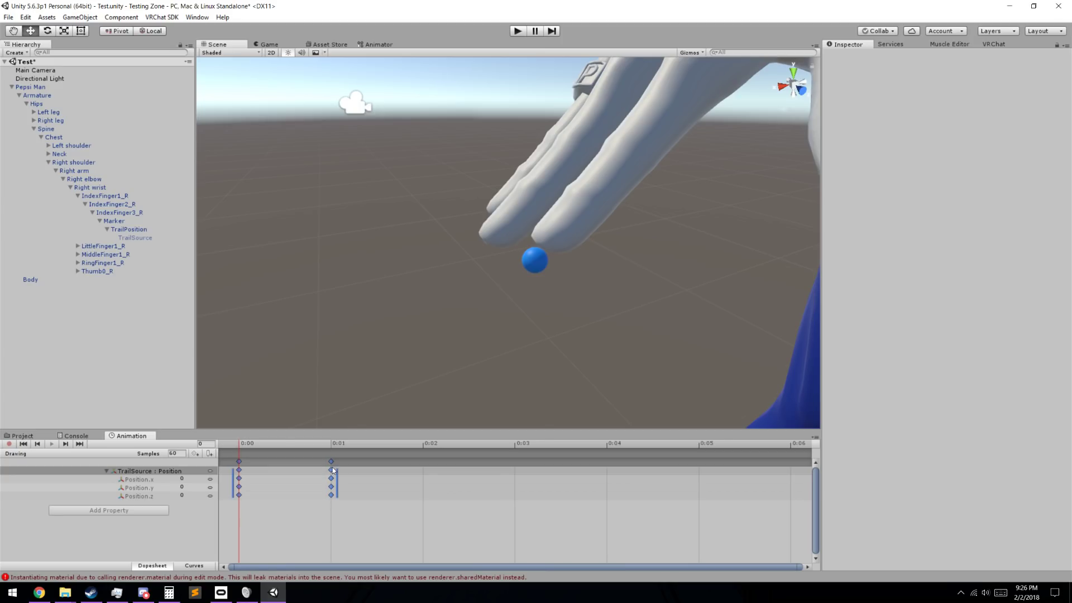
Duplicate the Pepsi Man avatar in the scene and deactivate the original.
{"action": "left_click", "coordinate": [24, 436]}
{"action": "left_click", "coordinate": [36, 87]}
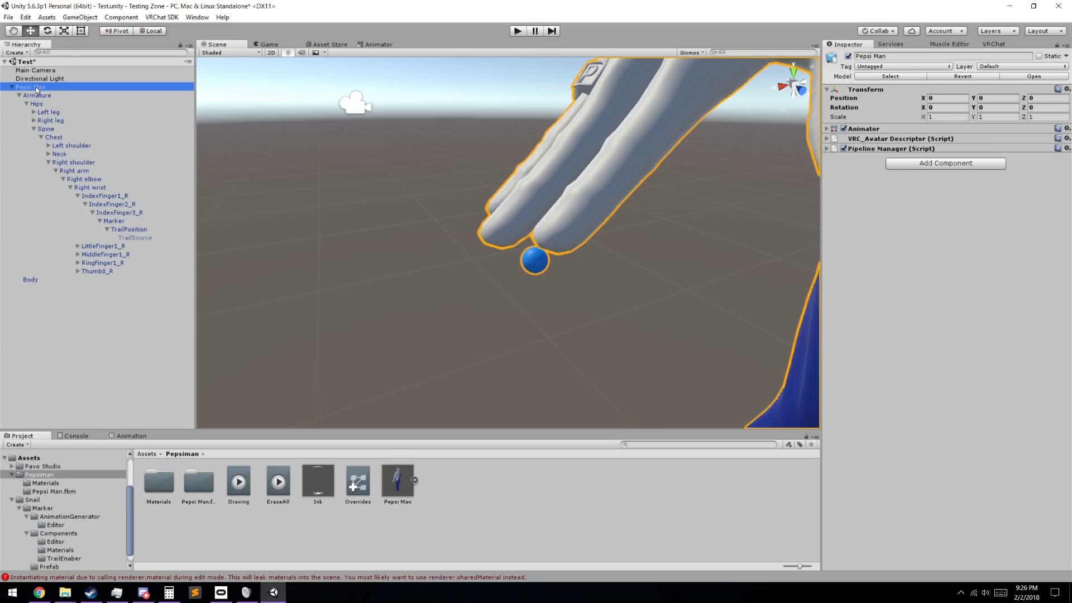
{"action": "right_click", "coordinate": [37, 88]}
{"action": "left_click", "coordinate": [67, 133]}
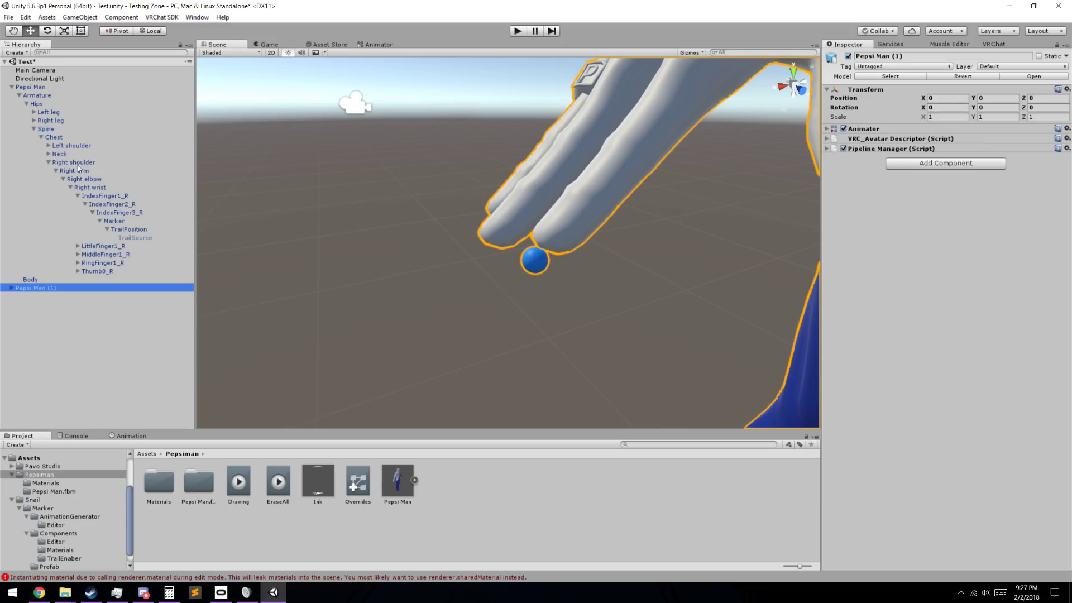
{"action": "left_click", "coordinate": [49, 93]}
{"action": "left_click", "coordinate": [48, 88]}
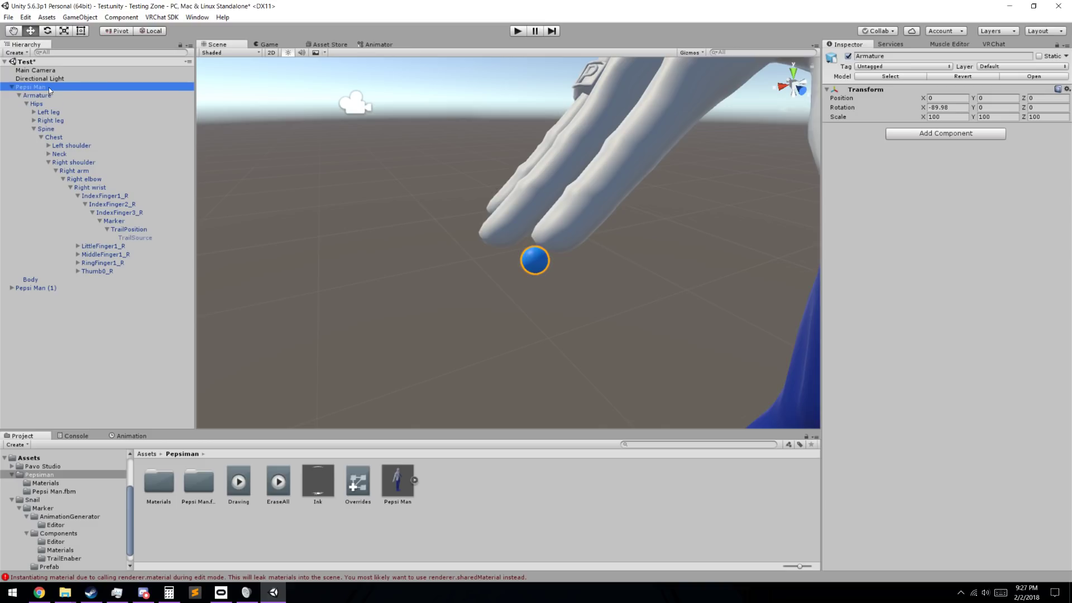
{"action": "left_click", "coordinate": [847, 56]}
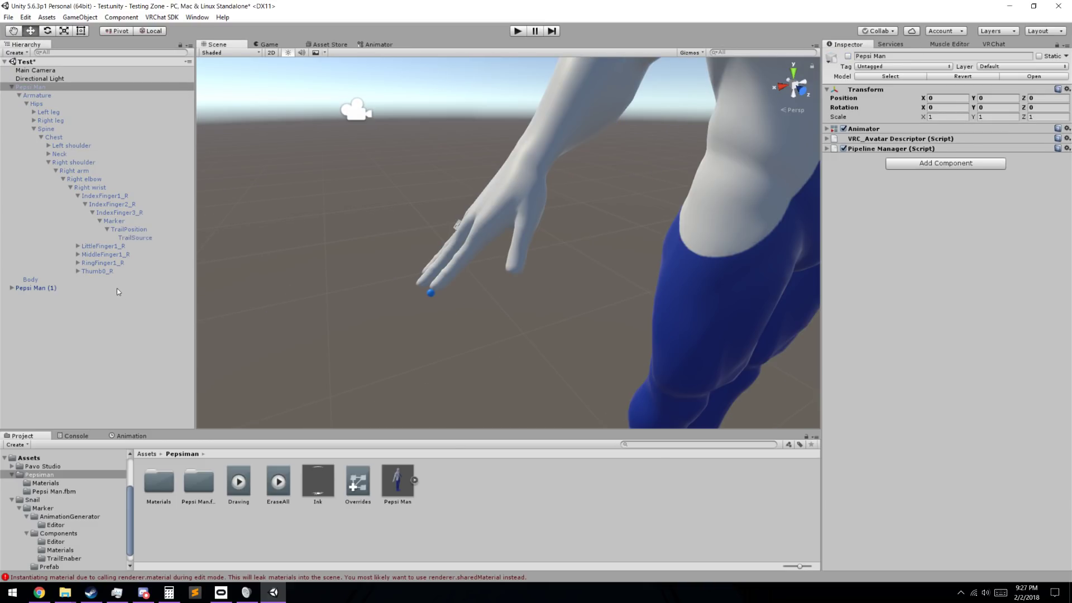
Create an animation clip named Drawing Actually for the duplicate Pepsi Man (1), saved in the Pepsiman folder.
{"action": "left_click", "coordinate": [54, 287]}
{"action": "left_click", "coordinate": [130, 436]}
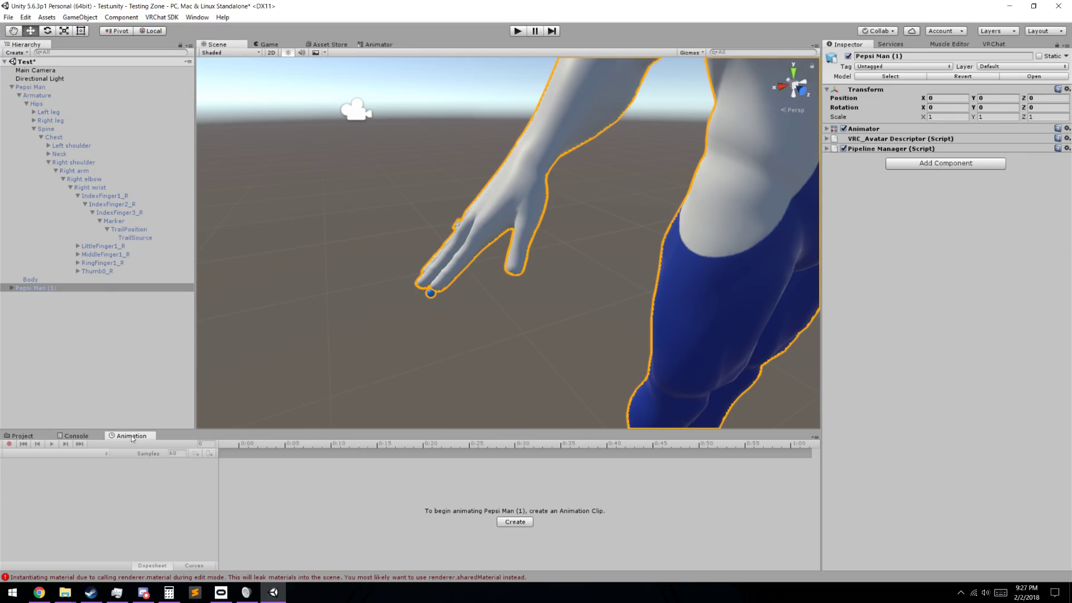
{"action": "left_click", "coordinate": [515, 522]}
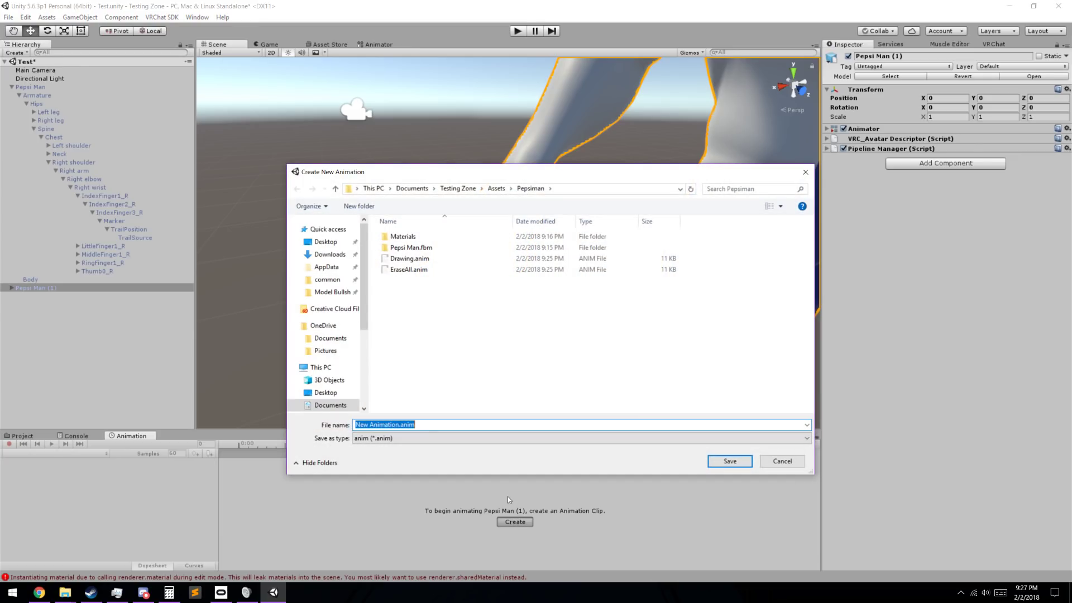
{"action": "type", "text": "Drawing ACtu"}
{"action": "key", "text": "BackSpace"}
{"action": "key", "text": "BackSpace"}
{"action": "key", "text": "BackSpace"}
{"action": "type", "text": "ctually"}
{"action": "key", "text": "Return"}
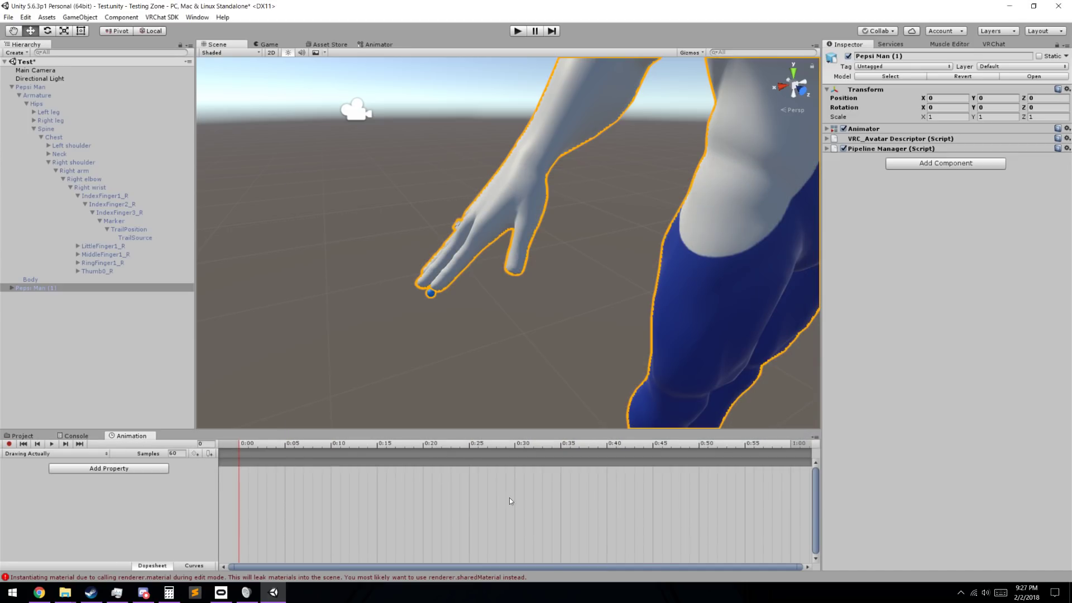
Paste the copied TrailSource position keyframes at the start of the Drawing Actually clip and widen the property list.
{"action": "key", "text": "ctrl+v"}
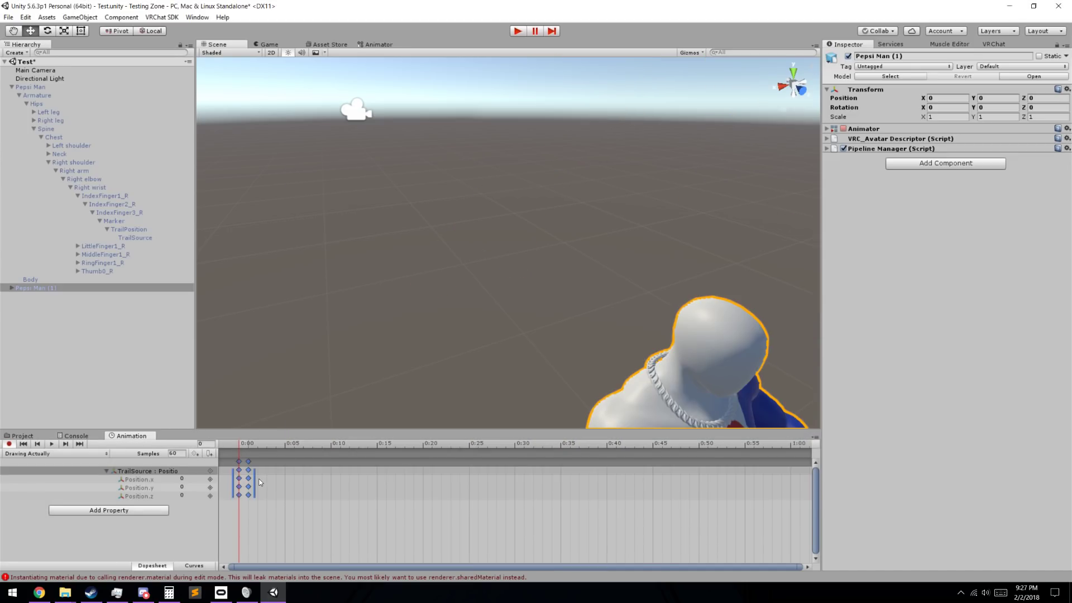
{"action": "key", "text": "f"}
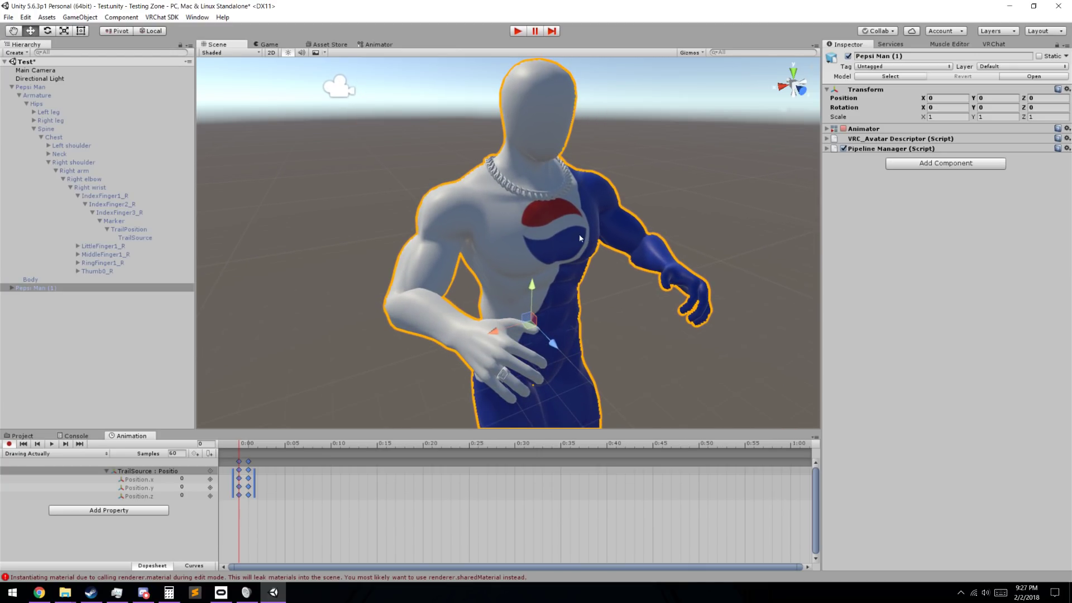
{"action": "mouse_move", "coordinate": [519, 251]}
{"action": "middle_mouse_down"}
{"action": "mouse_move", "coordinate": [505, 253]}
{"action": "mouse_move", "coordinate": [505, 265]}
{"action": "middle_mouse_up"}
{"action": "scroll", "coordinate": [510, 294], "scroll_direction": "down", "scroll_amount": 5}
{"action": "scroll", "coordinate": [511, 293], "scroll_direction": "up", "scroll_amount": 5}
{"action": "middle_click_drag", "start_coordinate": [651, 277], "coordinate": [621, 264]}
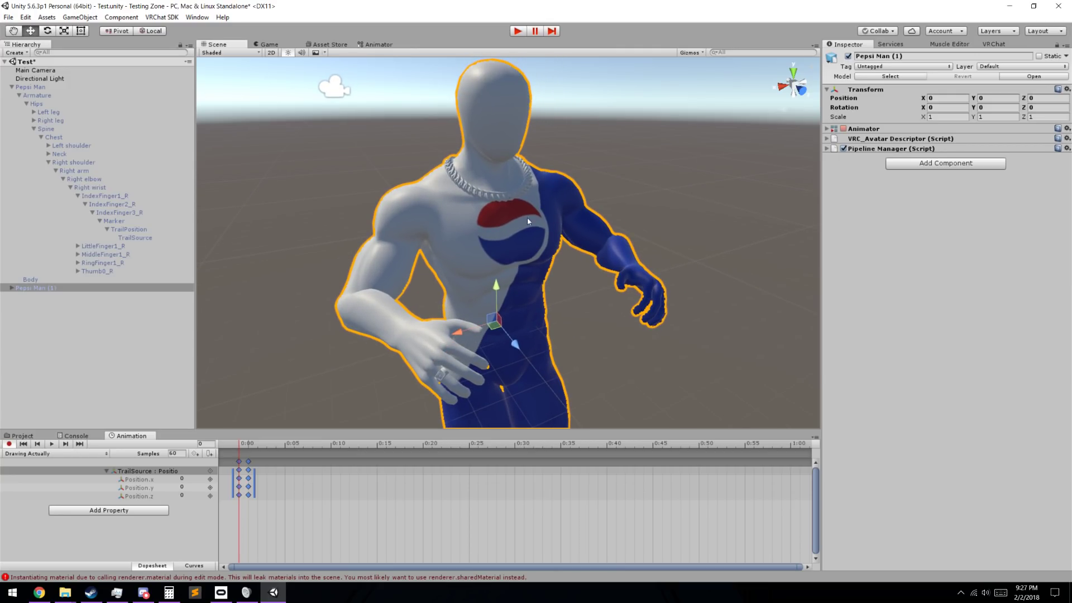
{"action": "middle_click_drag", "start_coordinate": [535, 333], "coordinate": [514, 327]}
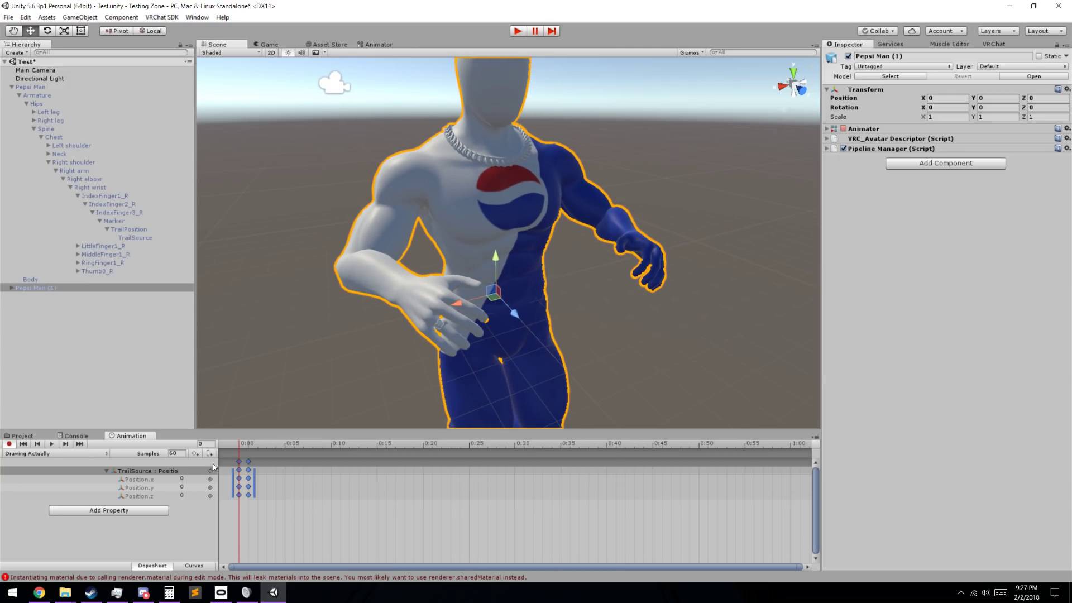
{"action": "left_click_drag", "start_coordinate": [218, 467], "coordinate": [254, 464]}
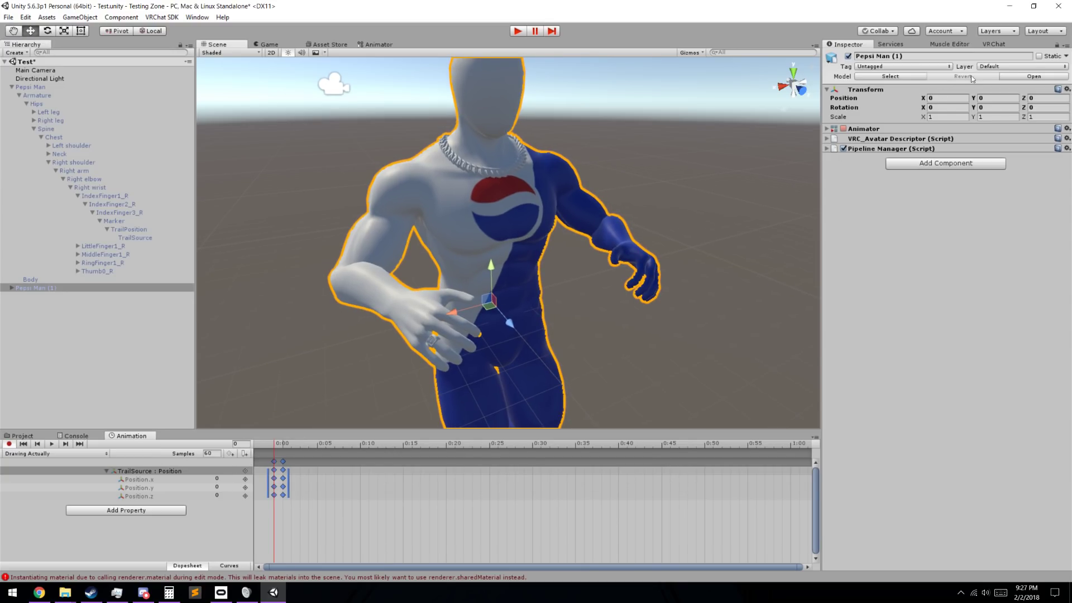
Set Right Index Stretched to 0.8 in the Muscle Editor's finger muscle group for the Drawing Actually clip.
{"action": "scroll", "coordinate": [469, 273], "scroll_direction": "up", "scroll_amount": 2}
{"action": "left_click_drag", "start_coordinate": [468, 273], "coordinate": [459, 266], "text": "alt"}
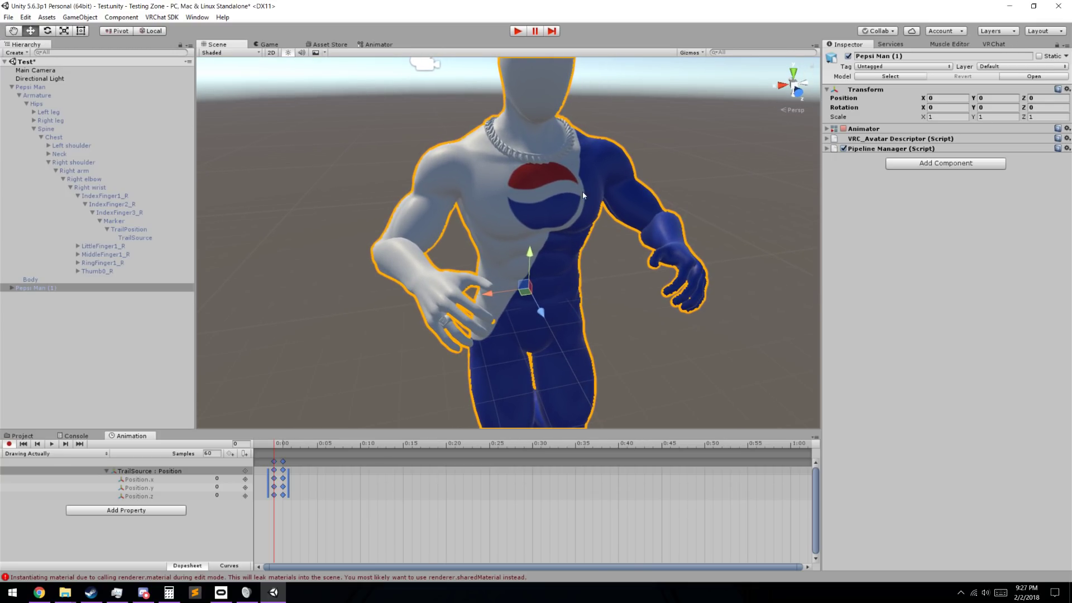
{"action": "left_click", "coordinate": [949, 45]}
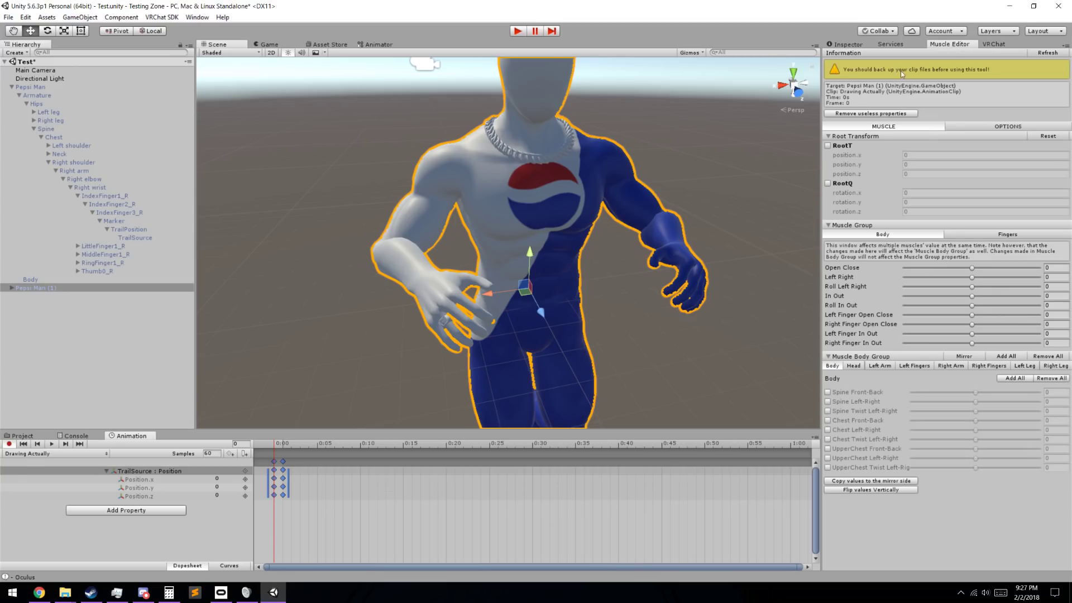
{"action": "scroll", "coordinate": [558, 228], "scroll_direction": "up", "scroll_amount": 3}
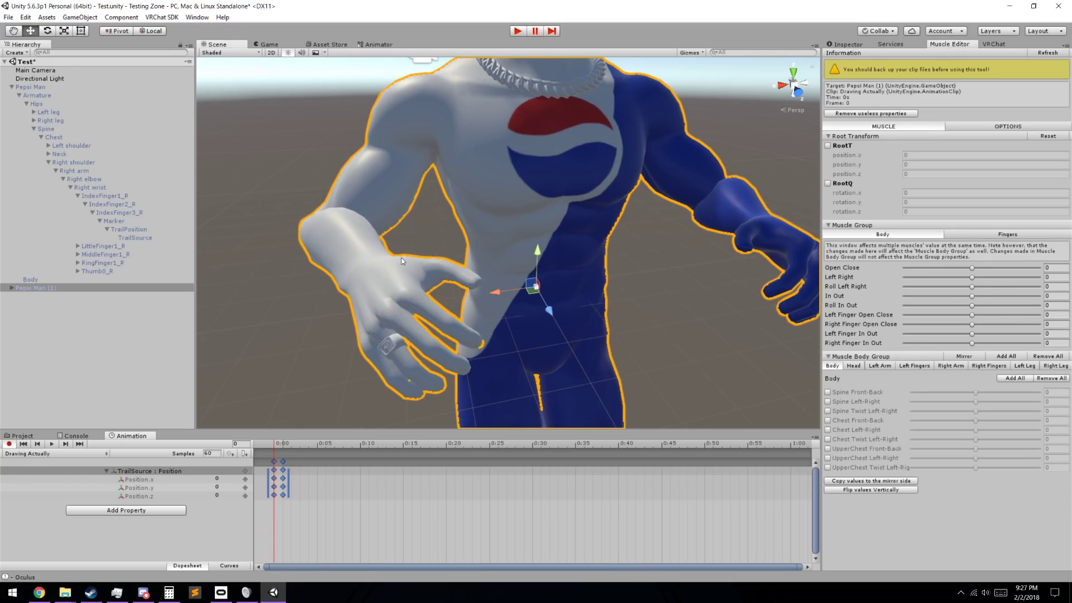
{"action": "mouse_move", "coordinate": [407, 272]}
{"action": "middle_mouse_down"}
{"action": "mouse_move", "coordinate": [418, 265]}
{"action": "mouse_move", "coordinate": [405, 277]}
{"action": "middle_mouse_up"}
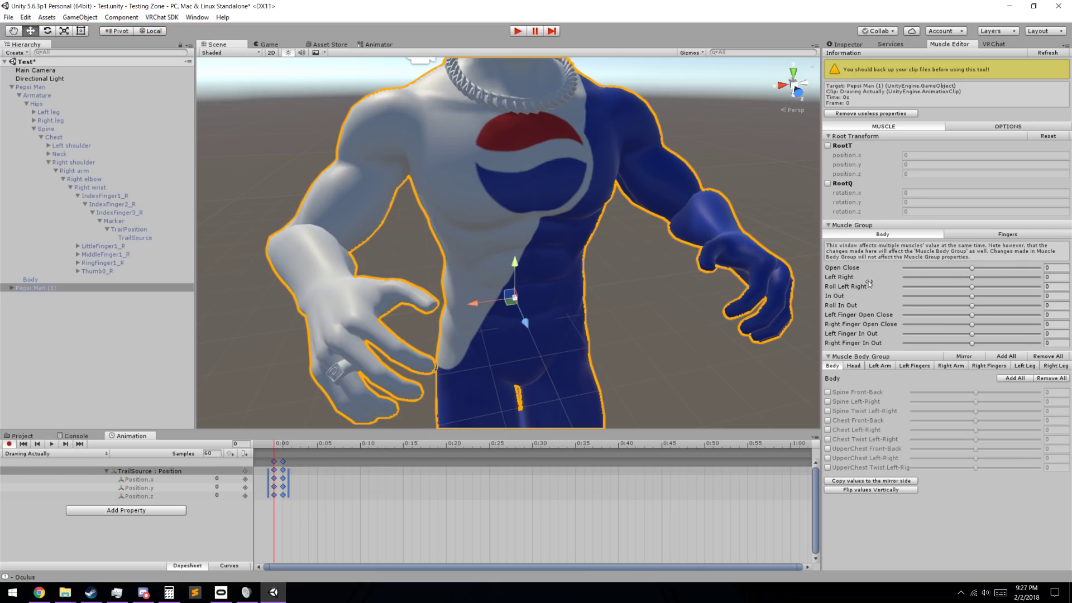
{"action": "mouse_move", "coordinate": [643, 306]}
{"action": "middle_mouse_down"}
{"action": "mouse_move", "coordinate": [618, 297]}
{"action": "mouse_move", "coordinate": [651, 290]}
{"action": "middle_mouse_up"}
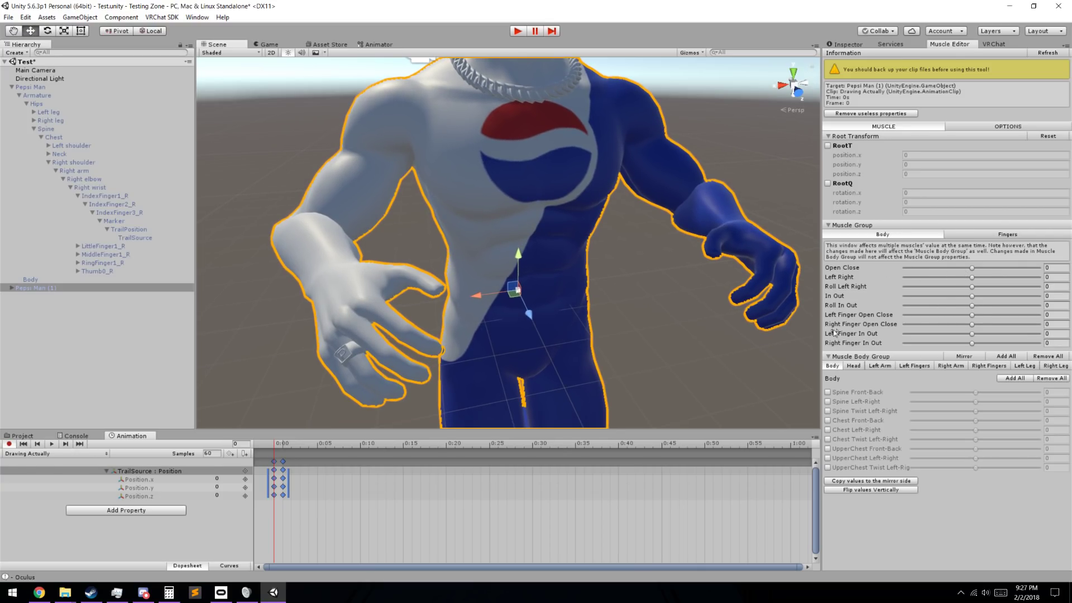
{"action": "left_click", "coordinate": [1008, 234]}
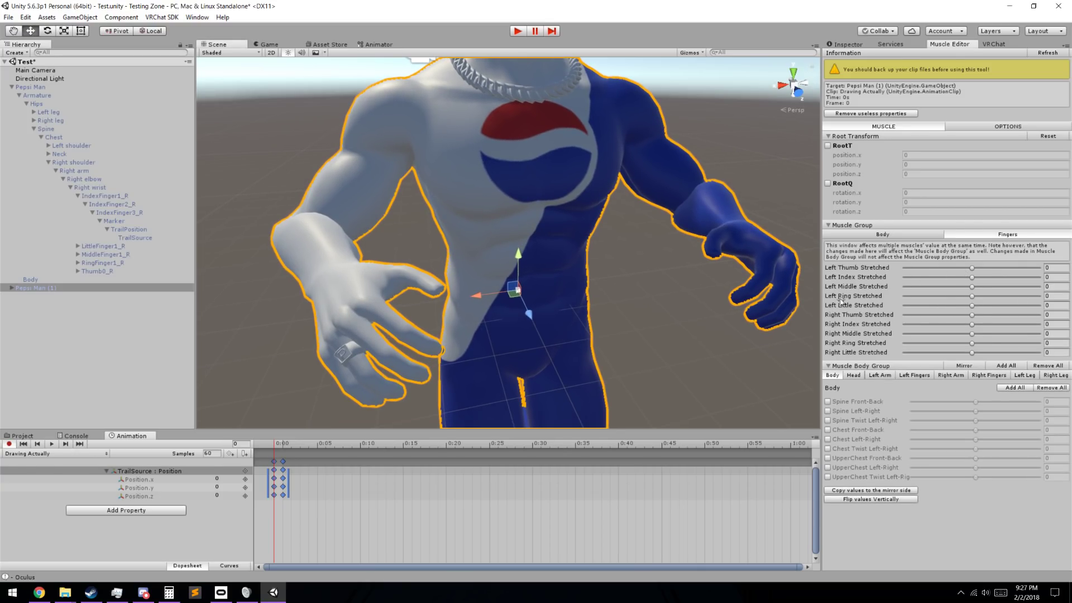
{"action": "left_click", "coordinate": [1055, 324]}
{"action": "type", "text": "0.8"}
{"action": "key", "text": "Return"}
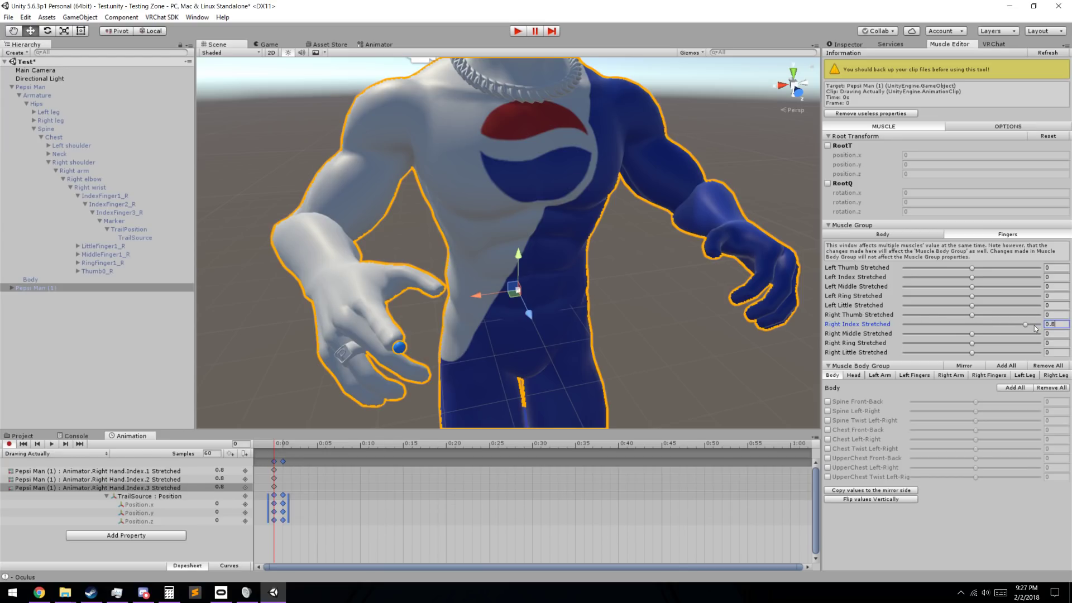
Turn on Show Skeleton in the Muscle Editor's display options and return to the muscle settings.
{"action": "key", "text": "q"}
{"action": "middle_click_drag", "start_coordinate": [408, 336], "coordinate": [446, 311]}
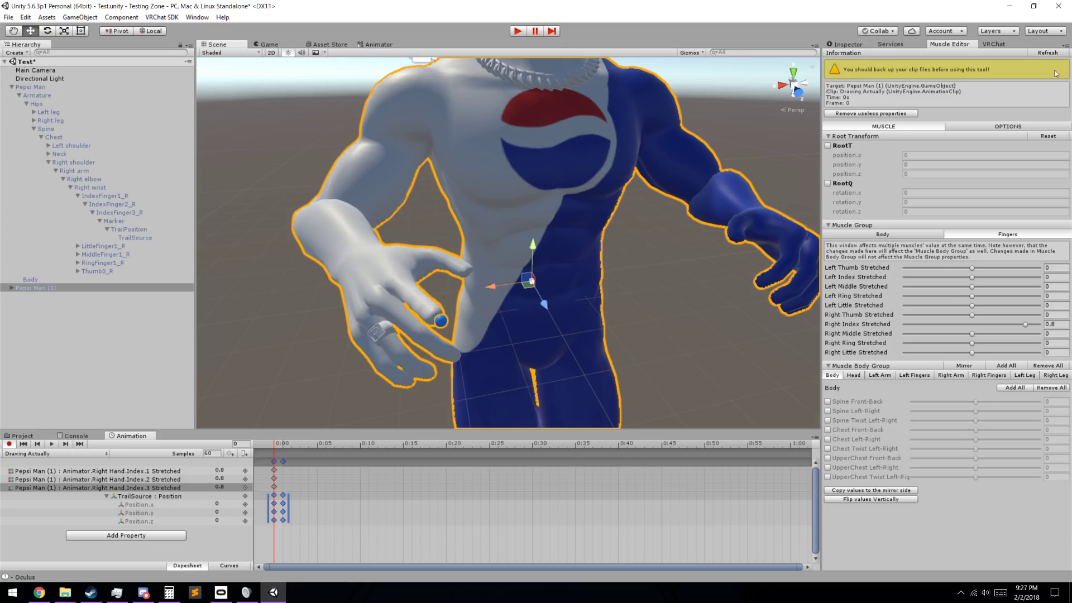
{"action": "left_click", "coordinate": [1001, 120]}
{"action": "left_click", "coordinate": [1001, 127]}
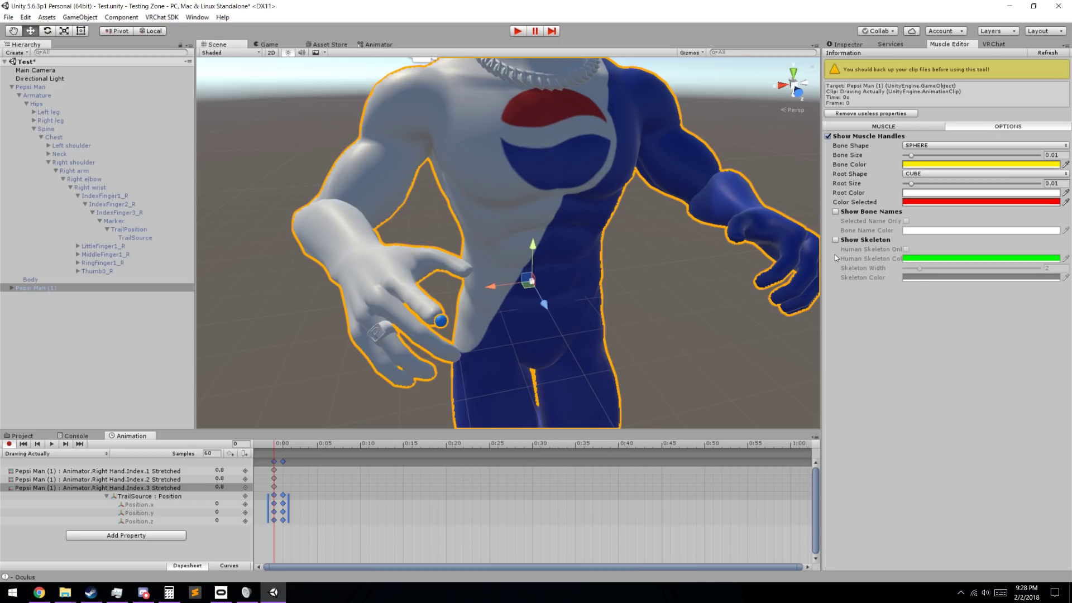
{"action": "left_click", "coordinate": [836, 240]}
{"action": "left_click", "coordinate": [879, 128]}
Set Right Middle, Right Ring, Right Little and Right Thumb Stretched to -1 in the Drawing Actually clip's finger muscle group.
{"action": "middle_click_drag", "start_coordinate": [517, 244], "coordinate": [521, 229]}
{"action": "right_click_drag", "start_coordinate": [520, 229], "coordinate": [490, 239]}
{"action": "left_click_drag", "start_coordinate": [490, 239], "coordinate": [478, 264], "text": "alt"}
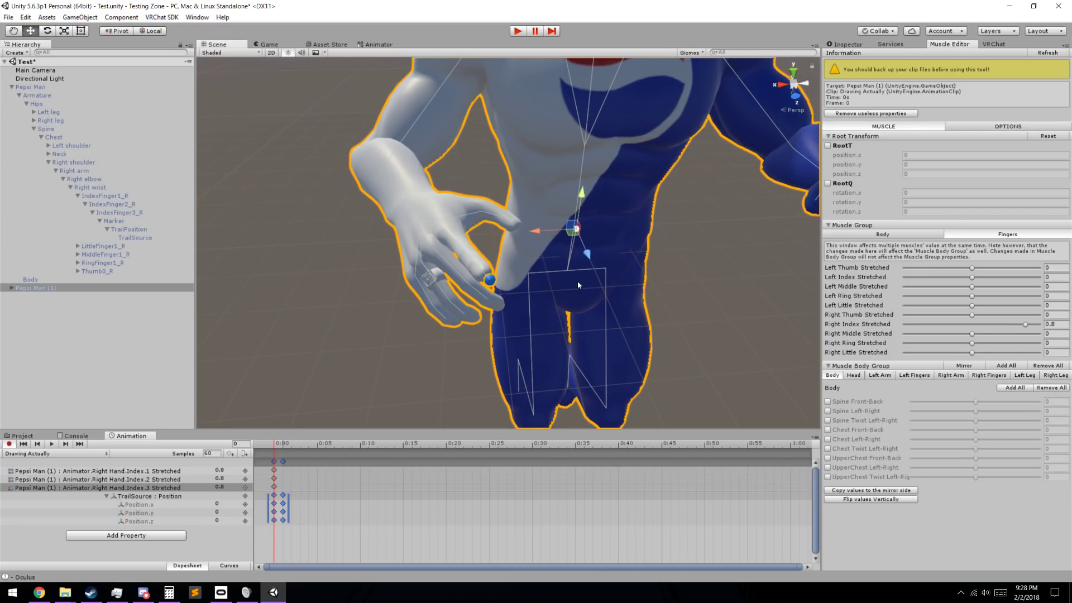
{"action": "left_click_drag", "start_coordinate": [943, 334], "coordinate": [900, 344]}
{"action": "left_click_drag", "start_coordinate": [973, 352], "coordinate": [830, 352]}
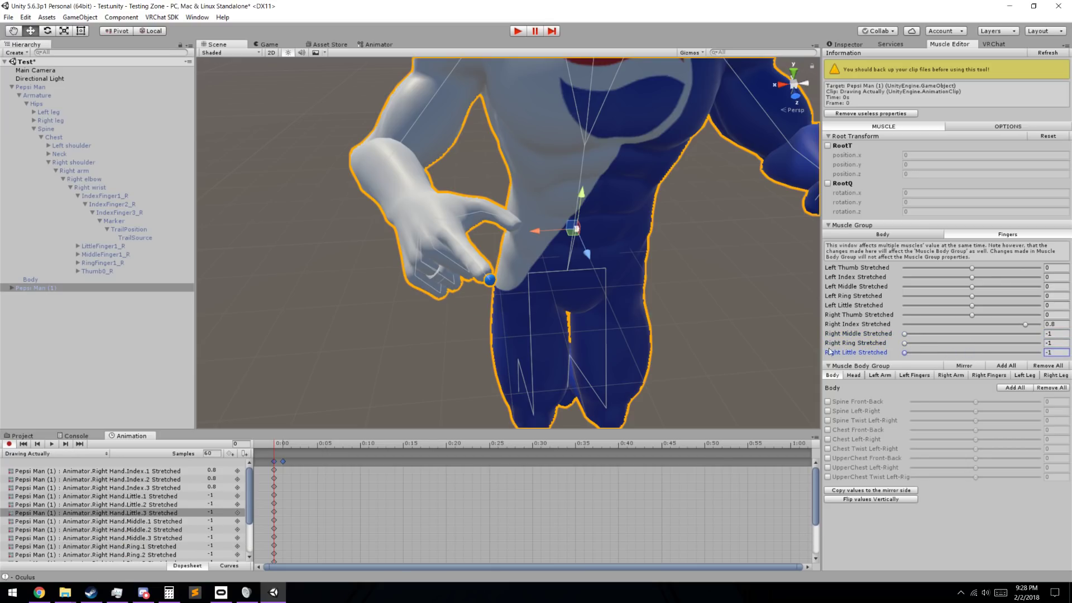
{"action": "left_click", "coordinate": [972, 315]}
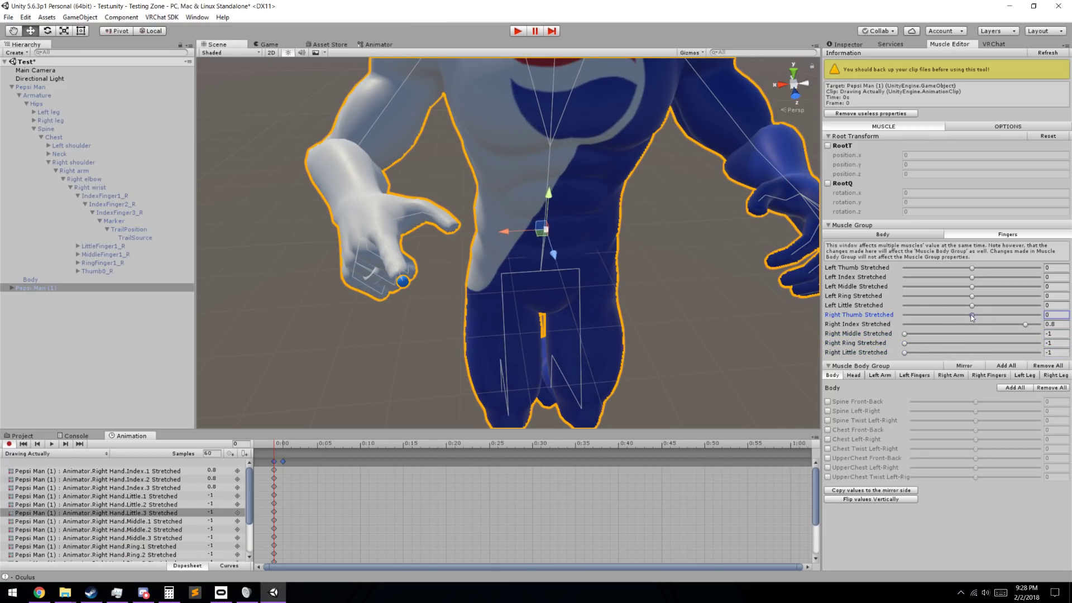
{"action": "left_click_drag", "start_coordinate": [973, 315], "coordinate": [893, 311]}
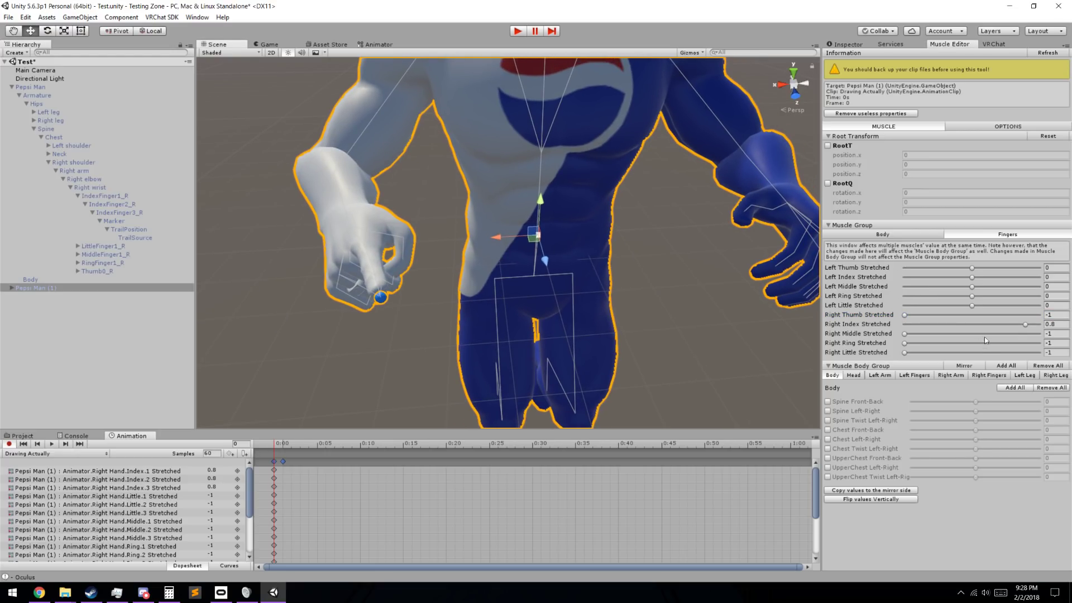
Copy the Right Fingers muscle values to the mirror side in the Drawing Actually clip and check both hands and the property list.
{"action": "left_click", "coordinate": [864, 490]}
{"action": "left_click", "coordinate": [989, 376]}
{"action": "scroll", "coordinate": [864, 528], "scroll_direction": "down", "scroll_amount": 2}
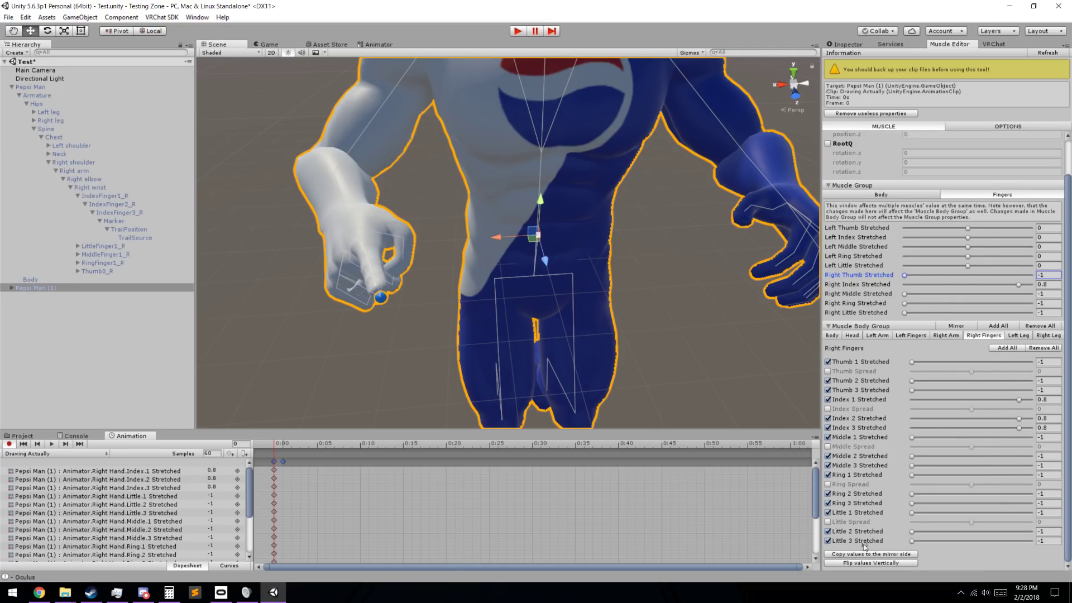
{"action": "left_click", "coordinate": [867, 554]}
{"action": "scroll", "coordinate": [649, 350], "scroll_direction": "down", "scroll_amount": 5}
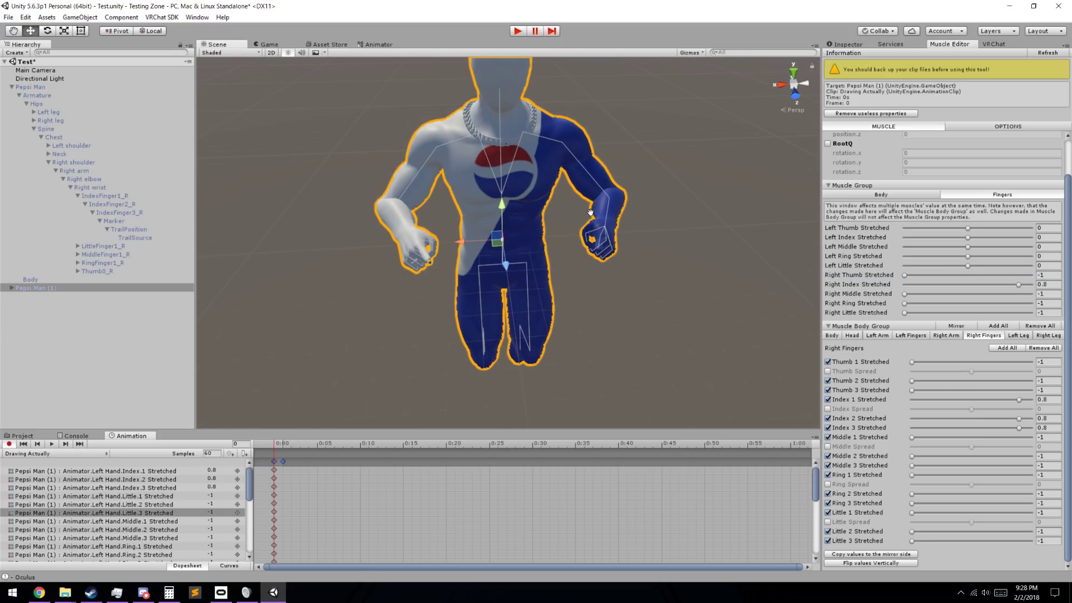
{"action": "scroll", "coordinate": [591, 212], "scroll_direction": "up", "scroll_amount": 8}
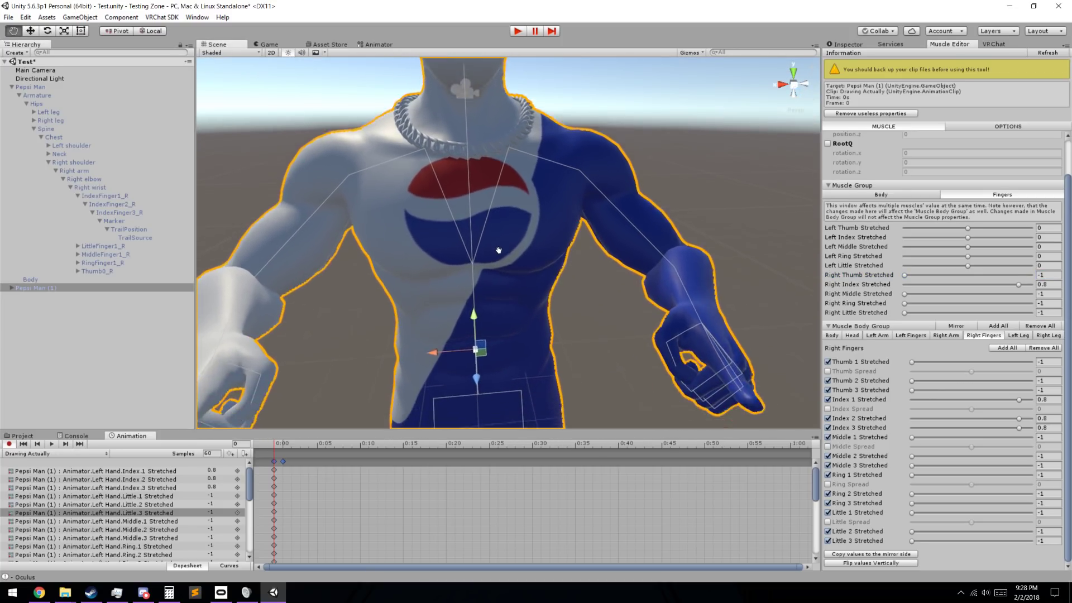
{"action": "scroll", "coordinate": [502, 240], "scroll_direction": "down", "scroll_amount": 3}
{"action": "left_click_drag", "start_coordinate": [251, 483], "coordinate": [253, 540]}
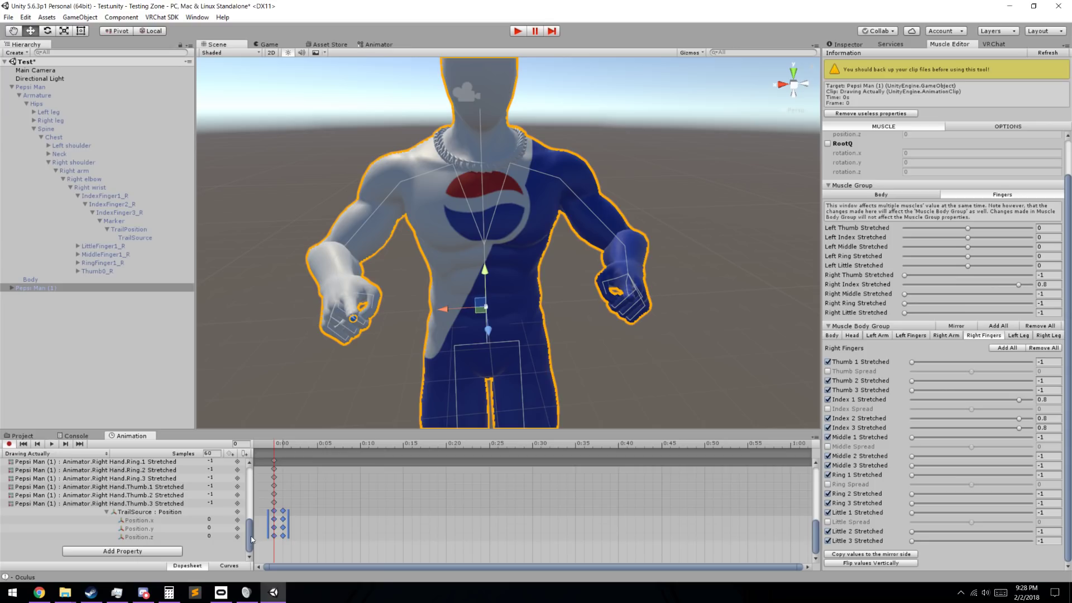
Open the EraseAll clip from the Pepsiman folder and copy both of its TrailSource Trail Renderer Time keyframes.
{"action": "left_click", "coordinate": [22, 436]}
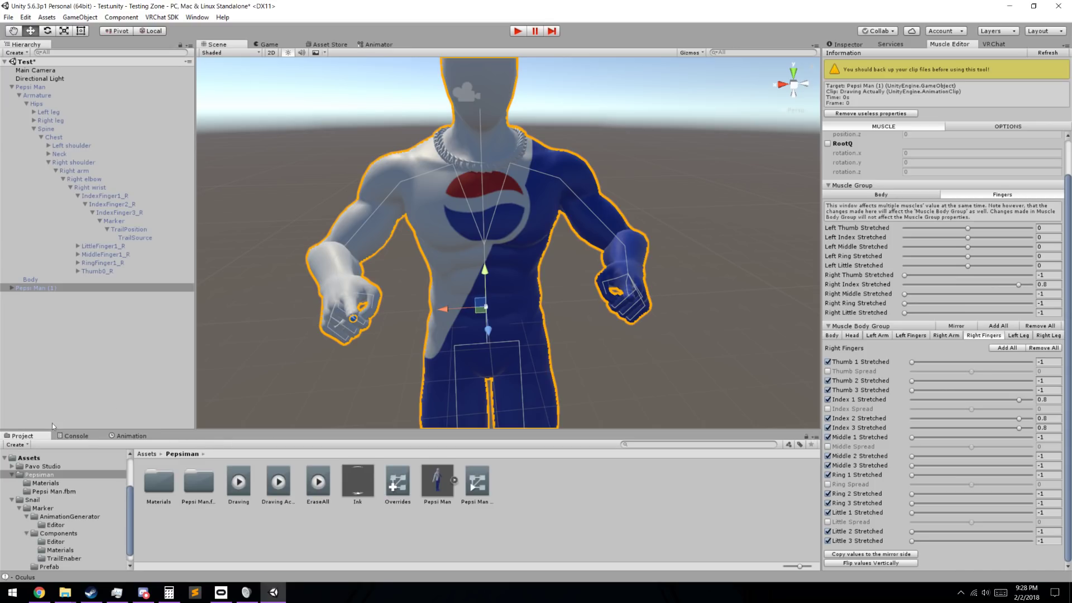
{"action": "left_click", "coordinate": [322, 480]}
{"action": "left_click", "coordinate": [131, 436]}
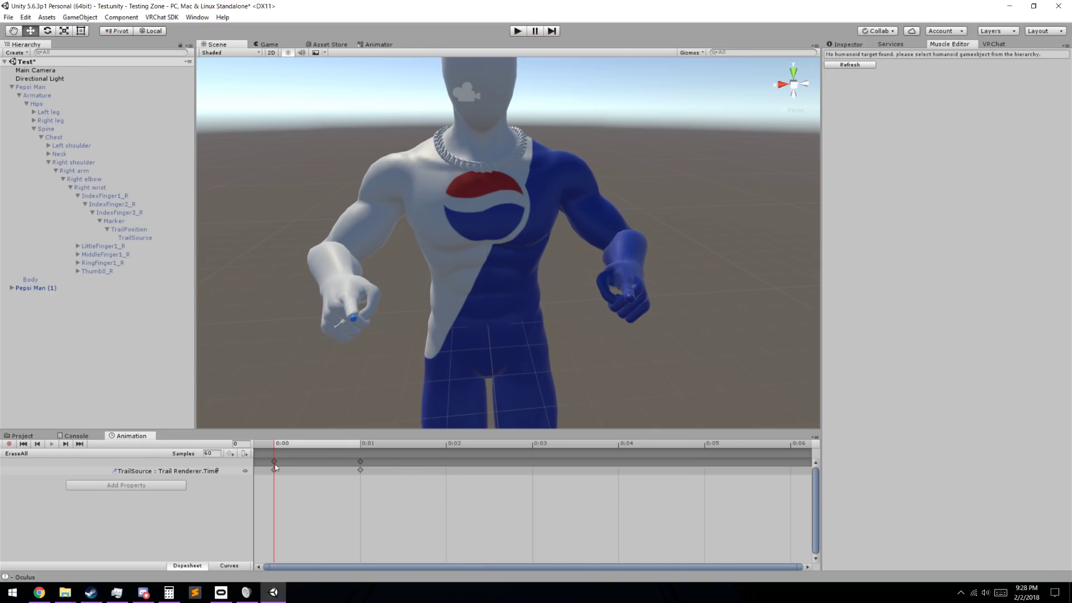
{"action": "left_click", "coordinate": [360, 462]}
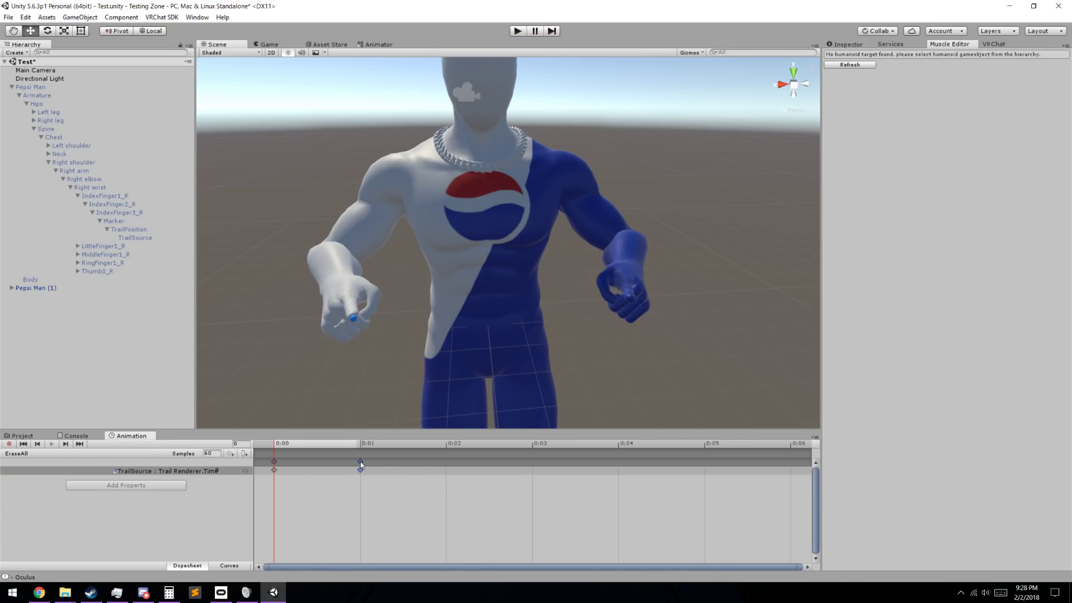
{"action": "left_click", "coordinate": [274, 461], "text": "shift"}
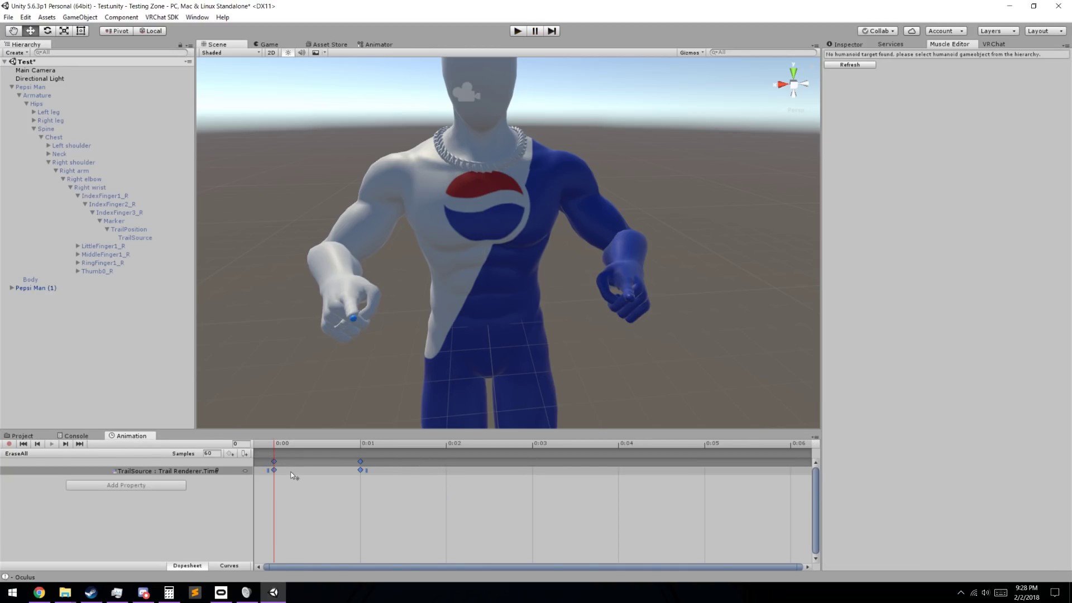
Create an animation clip named EraseAll Actually for Pepsi Man (1), saved in the Pepsiman folder.
{"action": "left_click", "coordinate": [22, 436]}
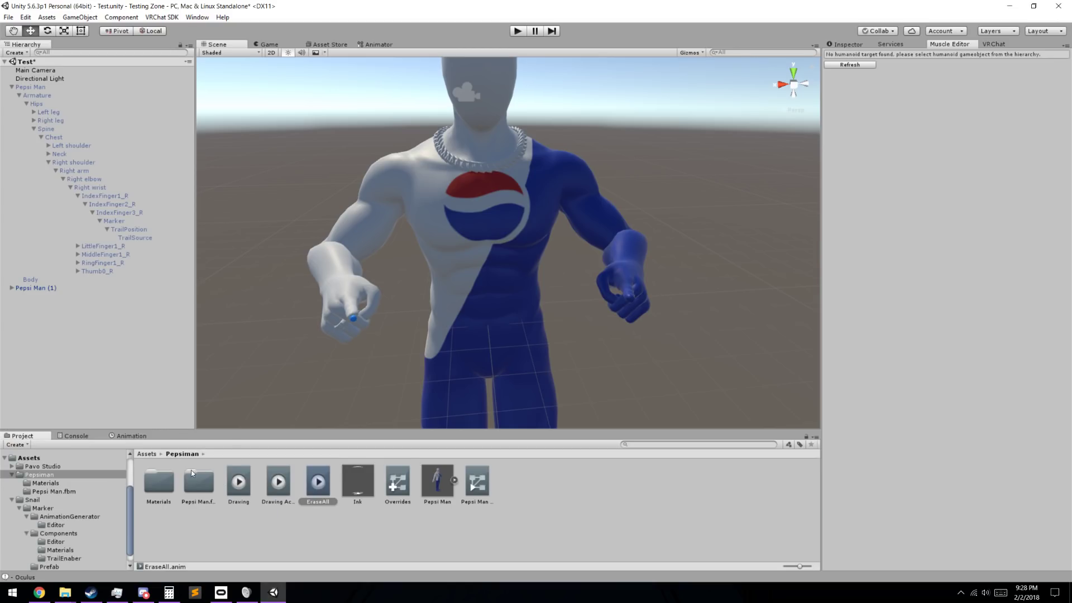
{"action": "left_click", "coordinate": [36, 287]}
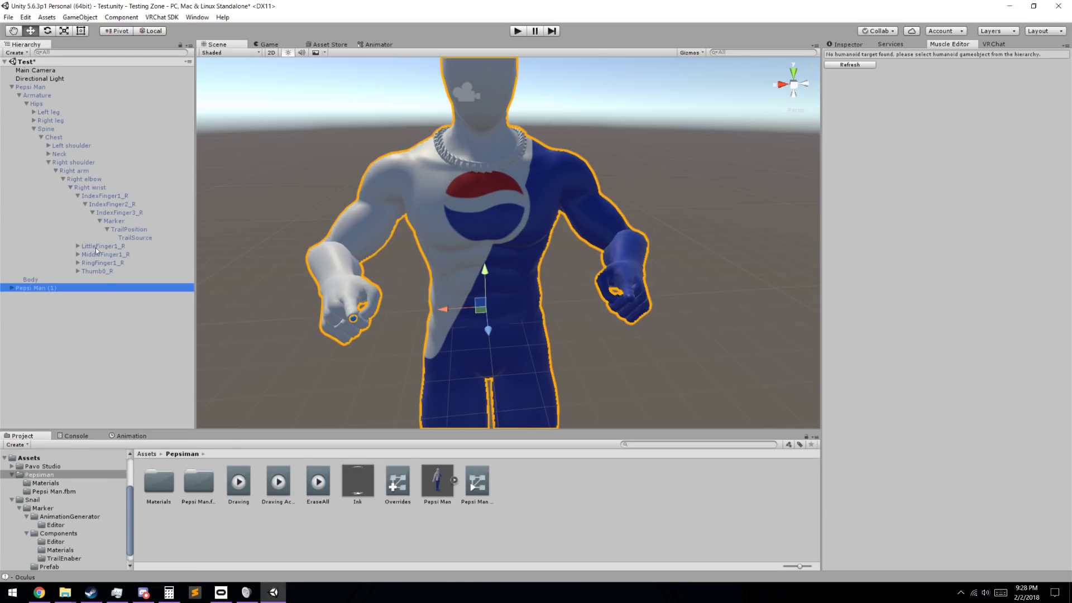
{"action": "left_click", "coordinate": [121, 436]}
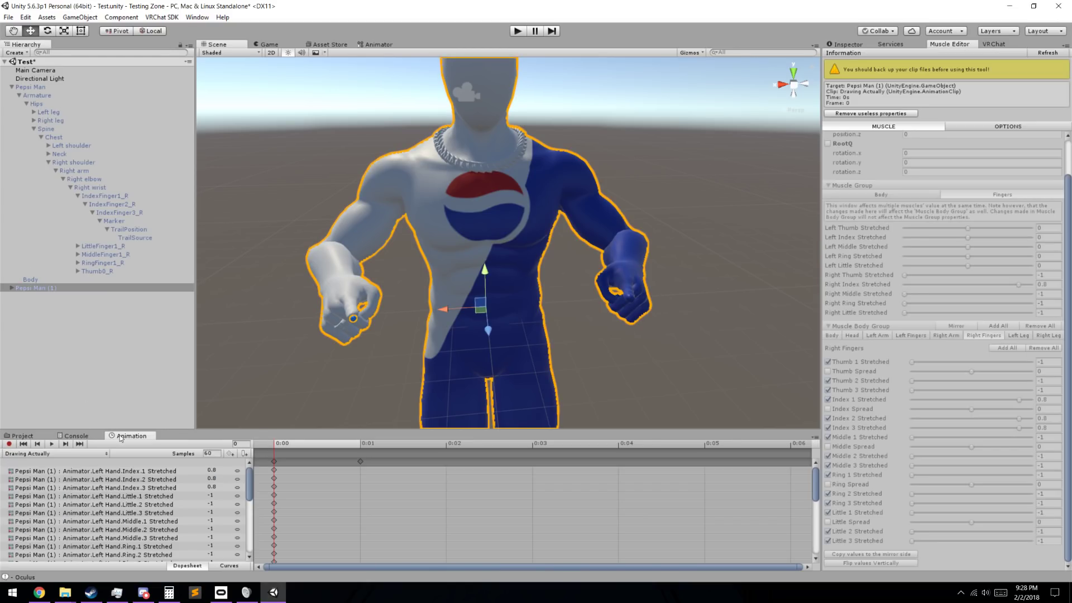
{"action": "left_click", "coordinate": [54, 454]}
{"action": "left_click", "coordinate": [44, 479]}
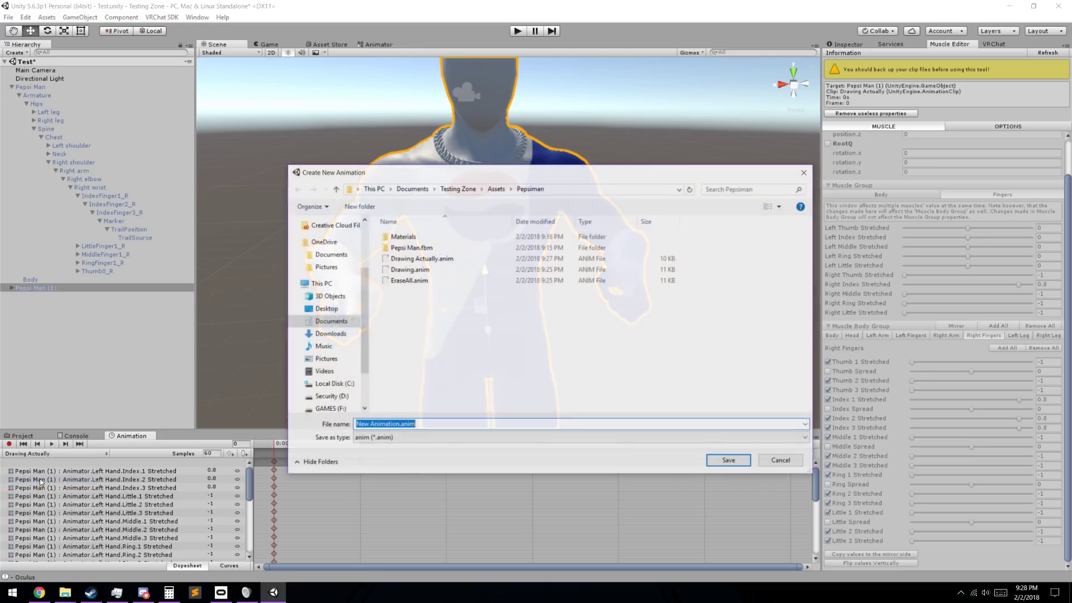
{"action": "type", "text": "Erase All"}
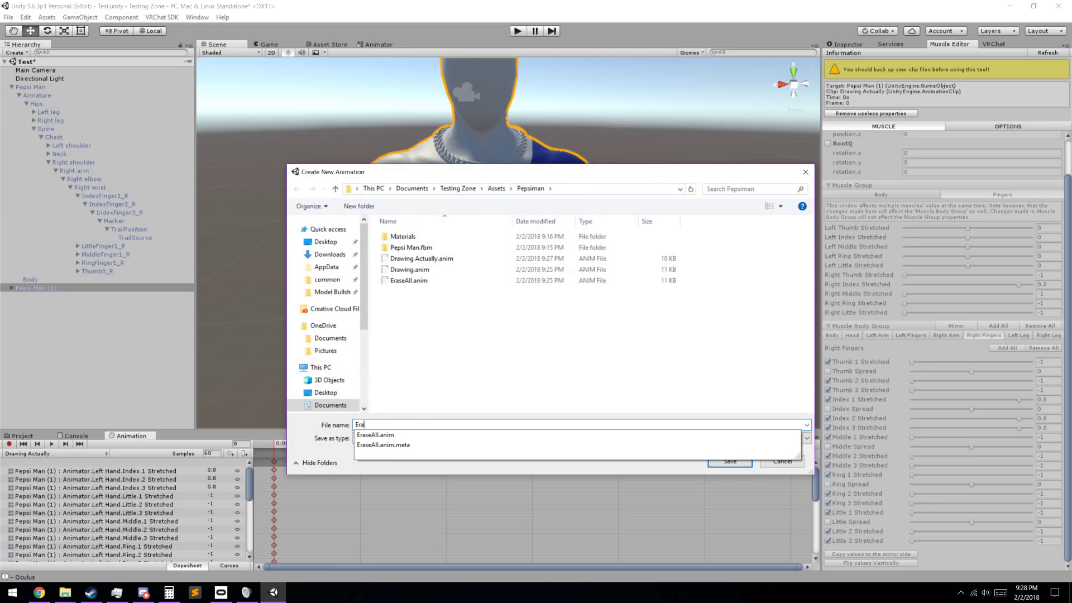
{"action": "key", "text": "BackSpace"}
{"action": "key", "text": "BackSpace"}
{"action": "key", "text": "BackSpace"}
{"action": "key", "text": "BackSpace"}
{"action": "type", "text": "All ACtu"}
{"action": "key", "text": "BackSpace"}
{"action": "key", "text": "BackSpace"}
{"action": "key", "text": "BackSpace"}
{"action": "type", "text": "ctually"}
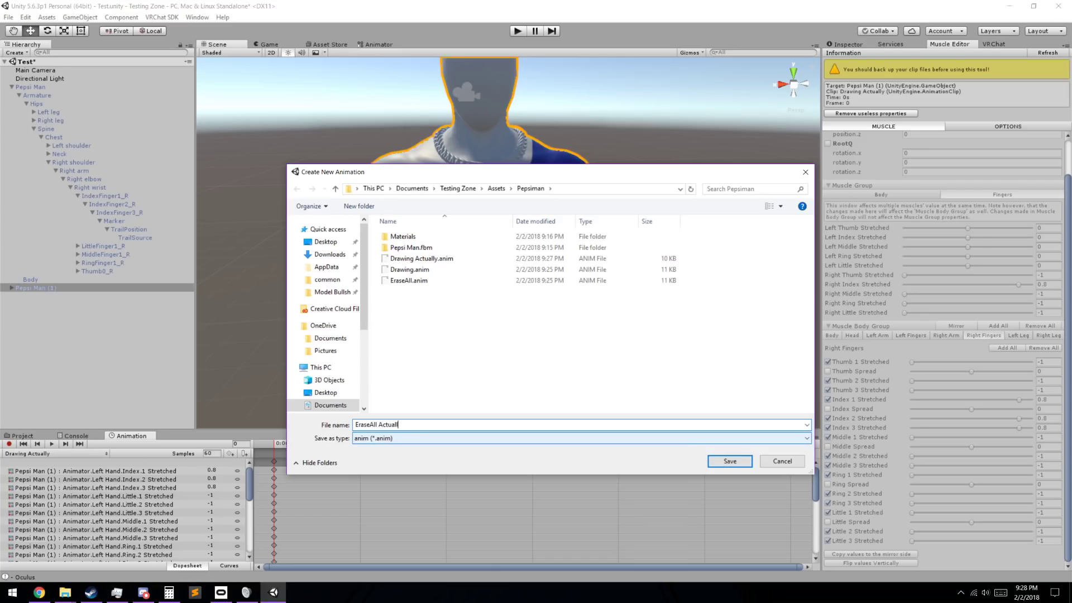
{"action": "key", "text": "Return"}
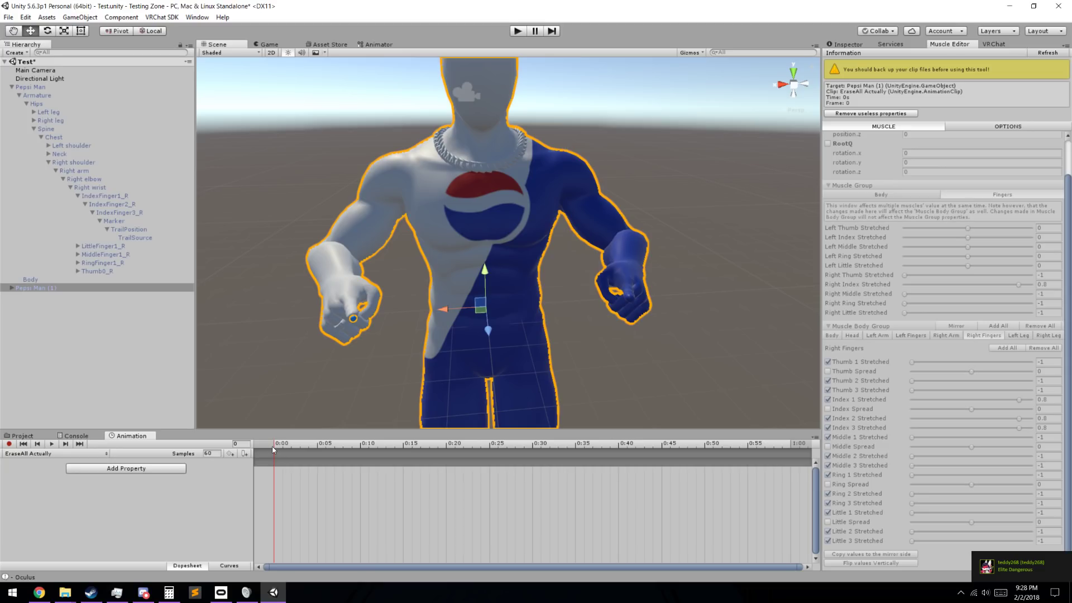
Paste the copied Trail Renderer Time keyframes at the start of the EraseAll Actually clip.
{"action": "key", "text": "ctrl+v"}
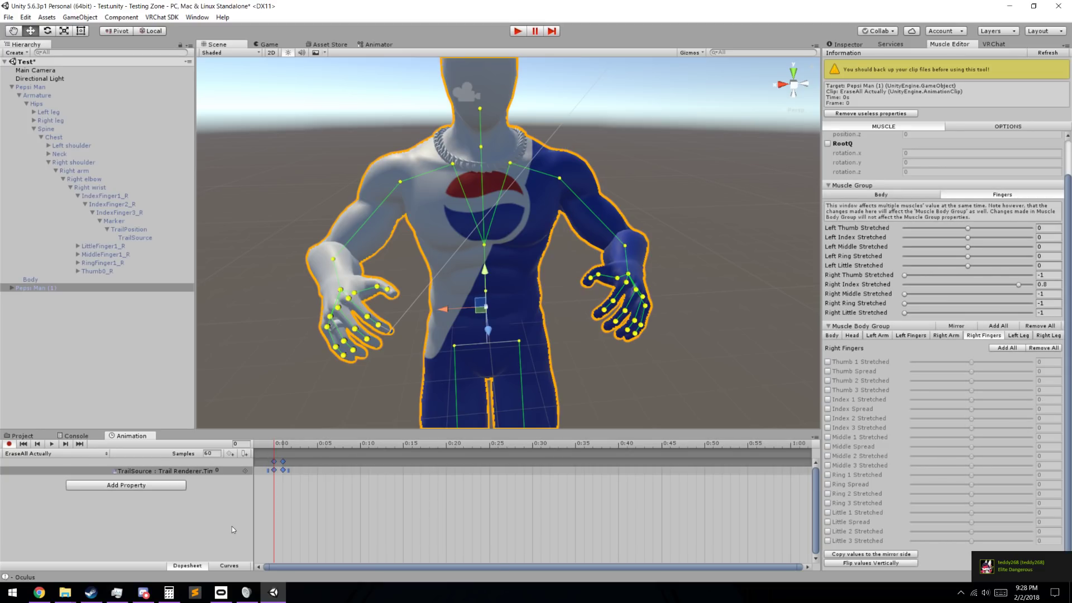
{"action": "middle_click_drag", "start_coordinate": [403, 334], "coordinate": [471, 332]}
{"action": "scroll", "coordinate": [452, 333], "scroll_direction": "up", "scroll_amount": 4}
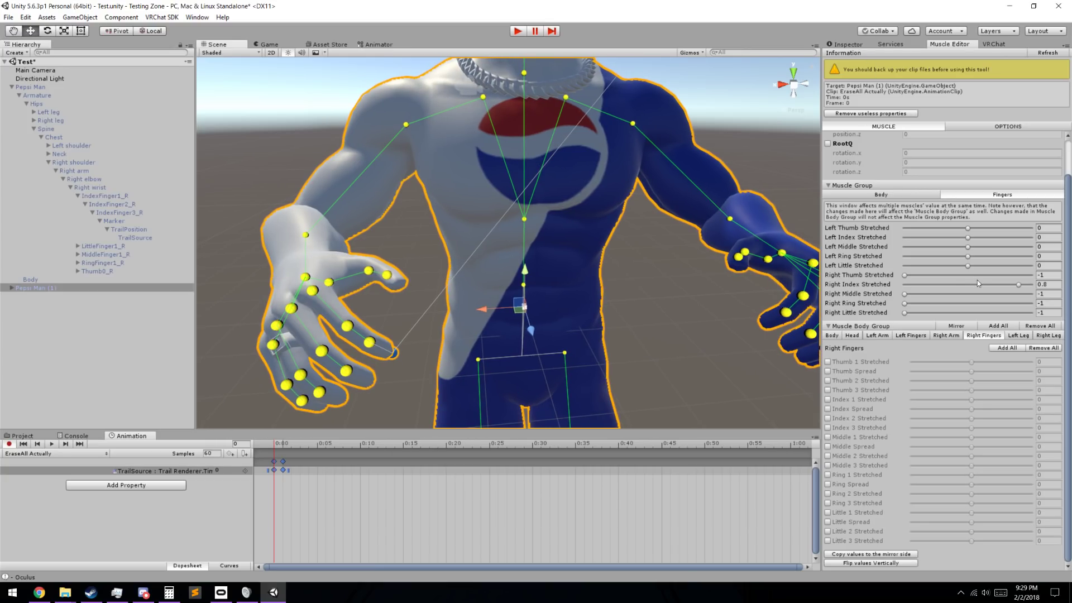
Reset the Right Thumb, Index, Middle, Ring and Little Stretched values to 0 for the EraseAll Actually clip.
{"action": "left_click_drag", "start_coordinate": [1052, 283], "coordinate": [989, 285]}
{"action": "type", "text": "0"}
{"action": "left_click", "coordinate": [1041, 275]}
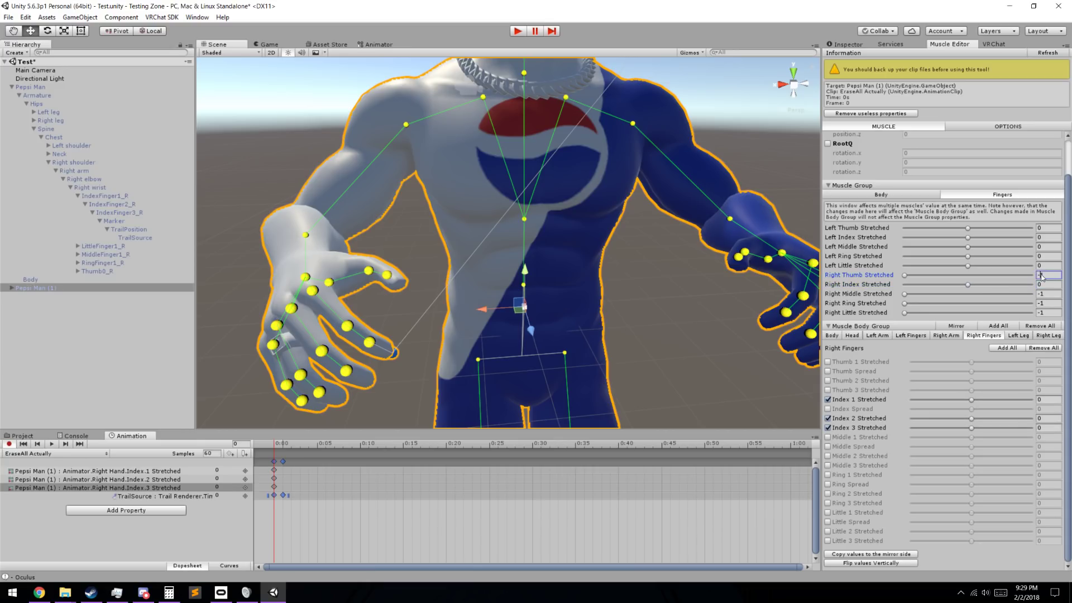
{"action": "type", "text": "0"}
{"action": "left_click_drag", "start_coordinate": [1058, 277], "coordinate": [978, 311]}
{"action": "type", "text": "000"}
{"action": "middle_click_drag", "start_coordinate": [671, 329], "coordinate": [657, 297]}
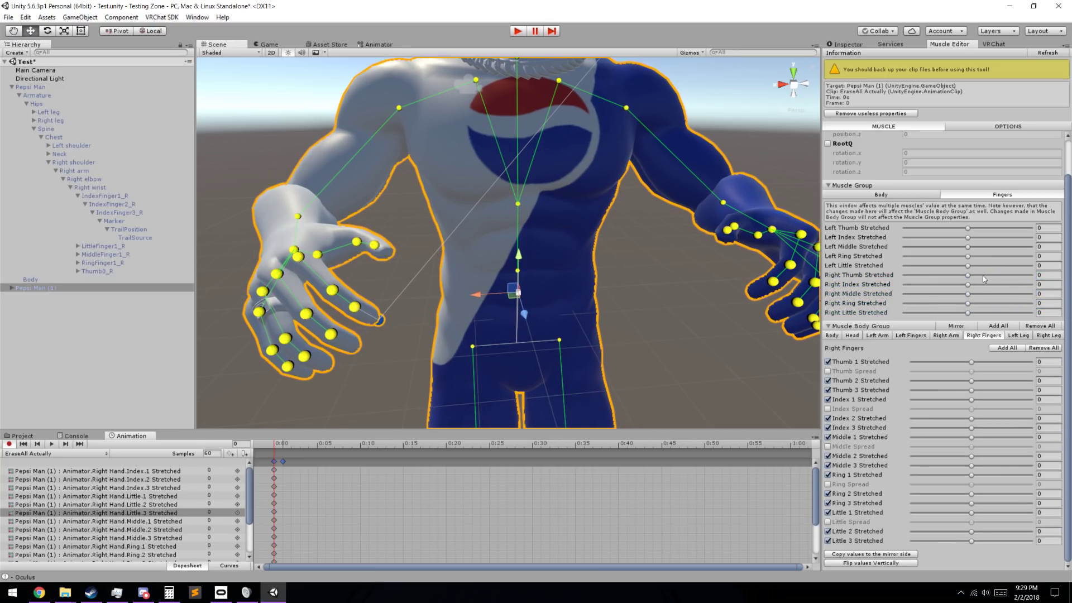
Set Right Thumb Stretched to 0.25 and Right Index, Middle, Ring and Little Stretched to 0.8 for the open-hand pose.
{"action": "left_click", "coordinate": [1048, 276]}
{"action": "type", "text": "0.25"}
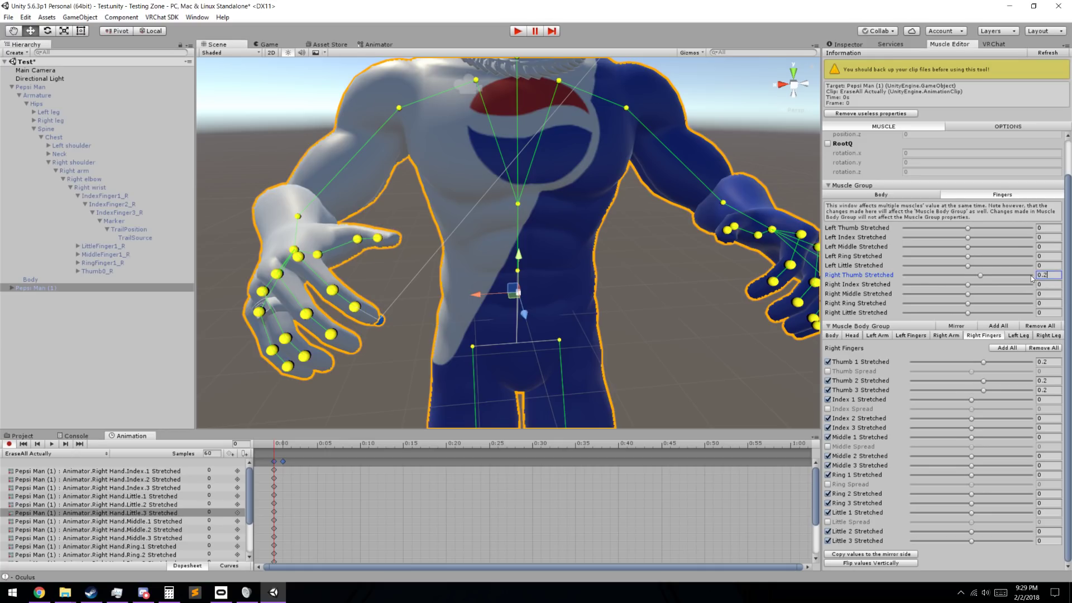
{"action": "left_click", "coordinate": [1041, 284]}
{"action": "type", "text": "0.8"}
{"action": "left_click", "coordinate": [1046, 294]}
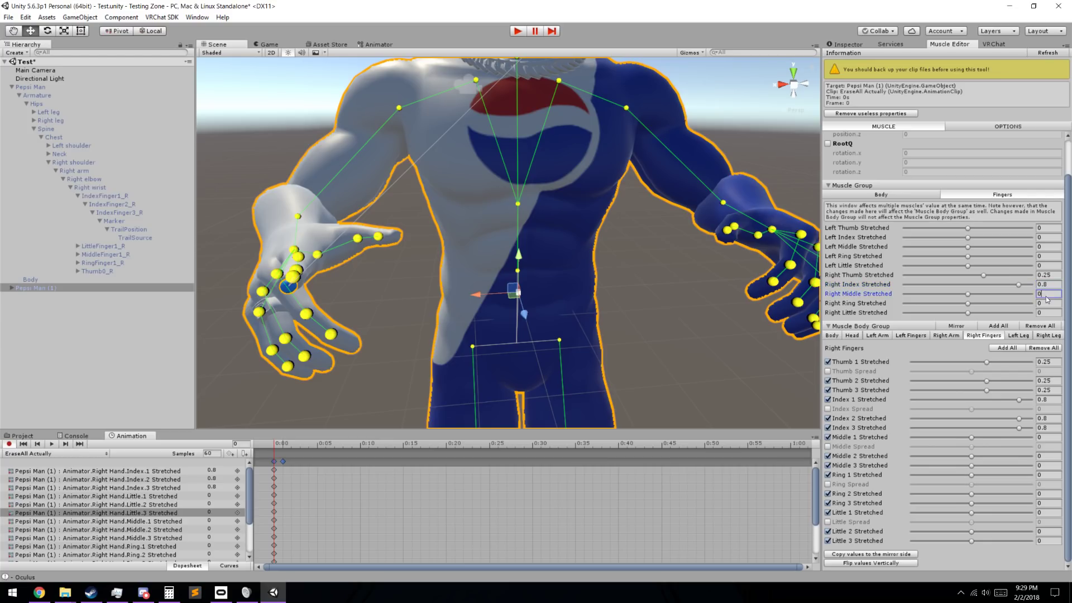
{"action": "type", "text": "0.8"}
{"action": "left_click", "coordinate": [1043, 303]}
{"action": "type", "text": "0.8"}
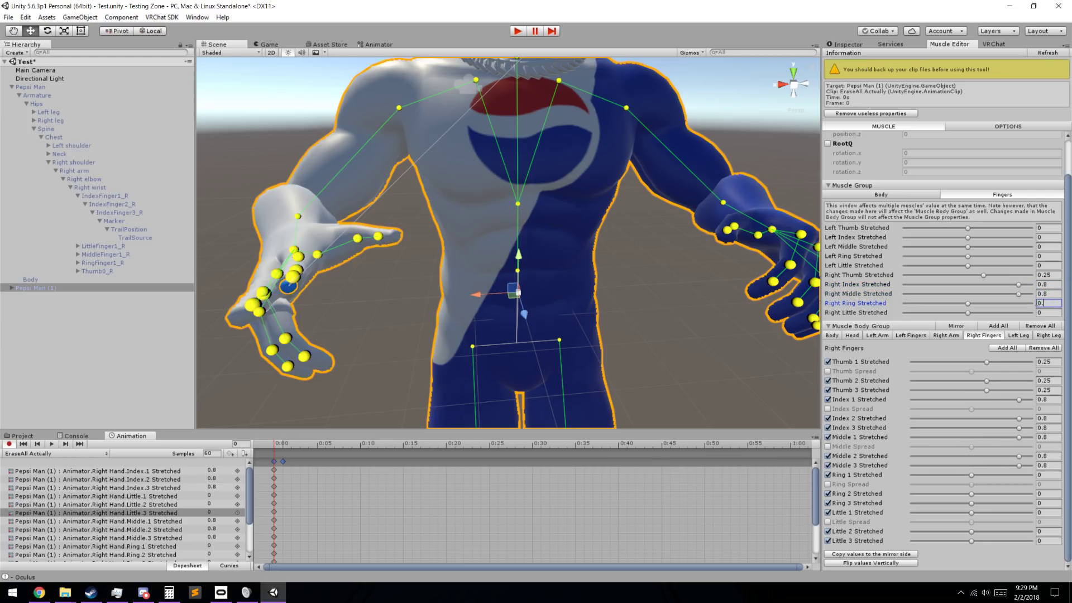
{"action": "left_click", "coordinate": [1052, 313]}
{"action": "type", "text": "0.8"}
Mirror the Right Fingers muscle values onto the left hand in the EraseAll Actually clip.
{"action": "middle_click_drag", "start_coordinate": [674, 335], "coordinate": [638, 337]}
{"action": "left_click", "coordinate": [857, 554]}
{"action": "scroll", "coordinate": [608, 343], "scroll_direction": "down", "scroll_amount": 4}
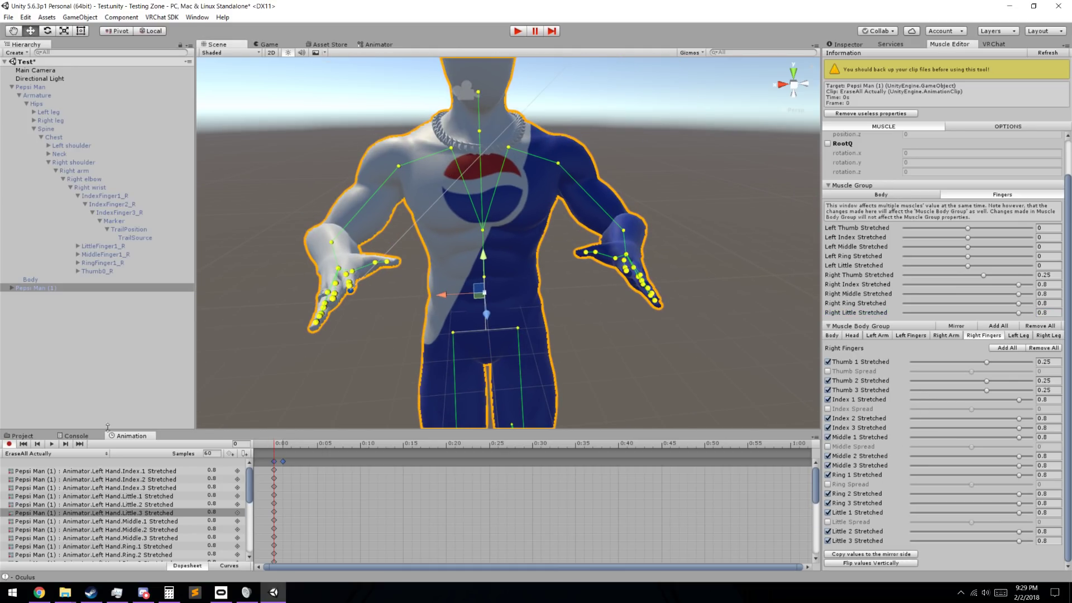
Copy the first frame's finger keyframes and paste them at frame 1 of the EraseAll Actually clip.
{"action": "left_click", "coordinate": [274, 461]}
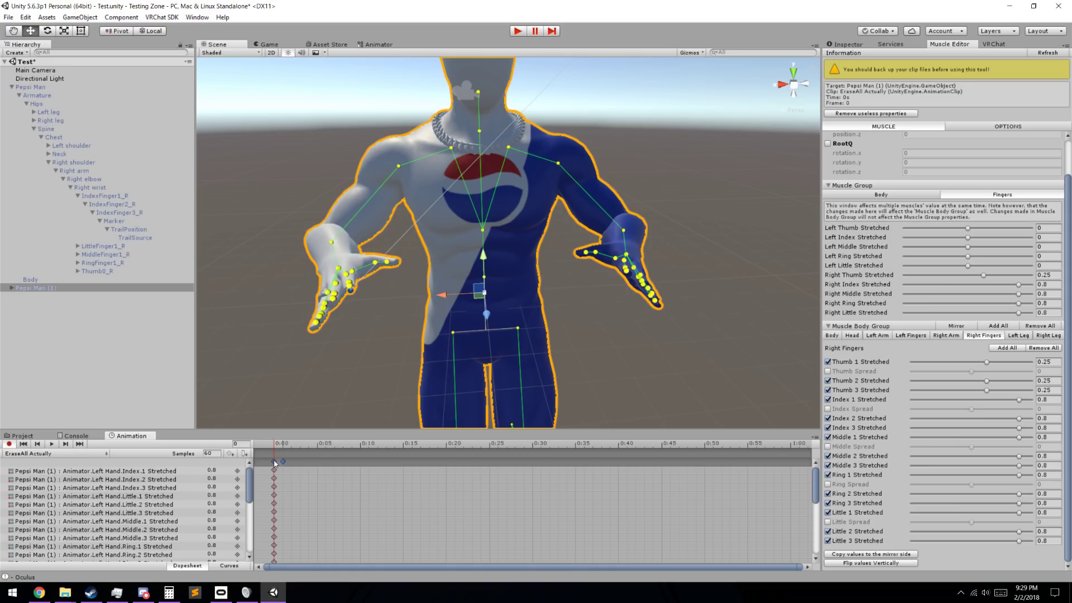
{"action": "left_click", "coordinate": [274, 471]}
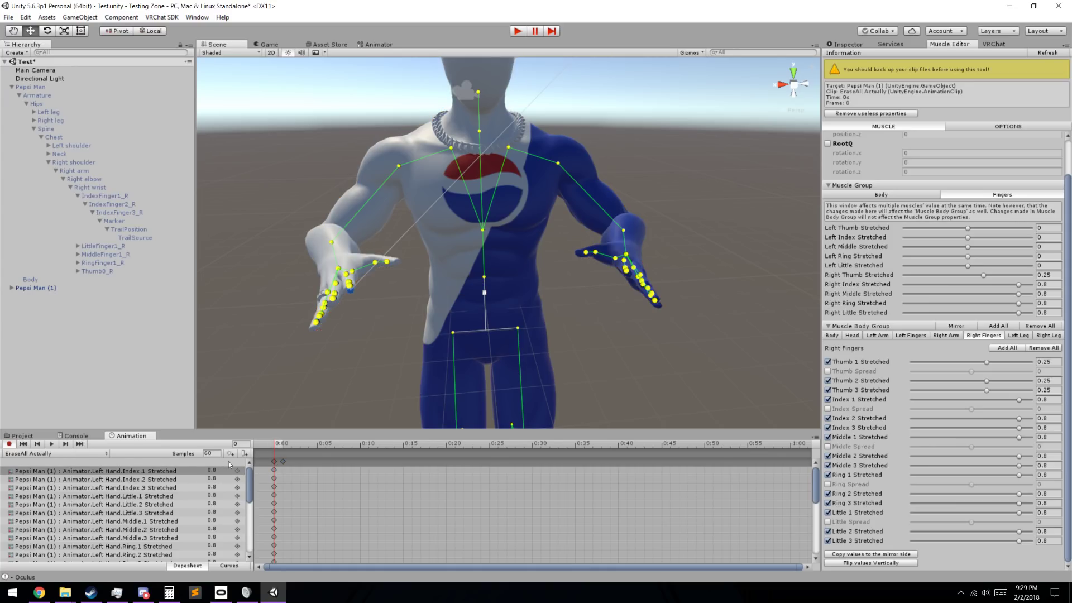
{"action": "left_click", "coordinate": [275, 461]}
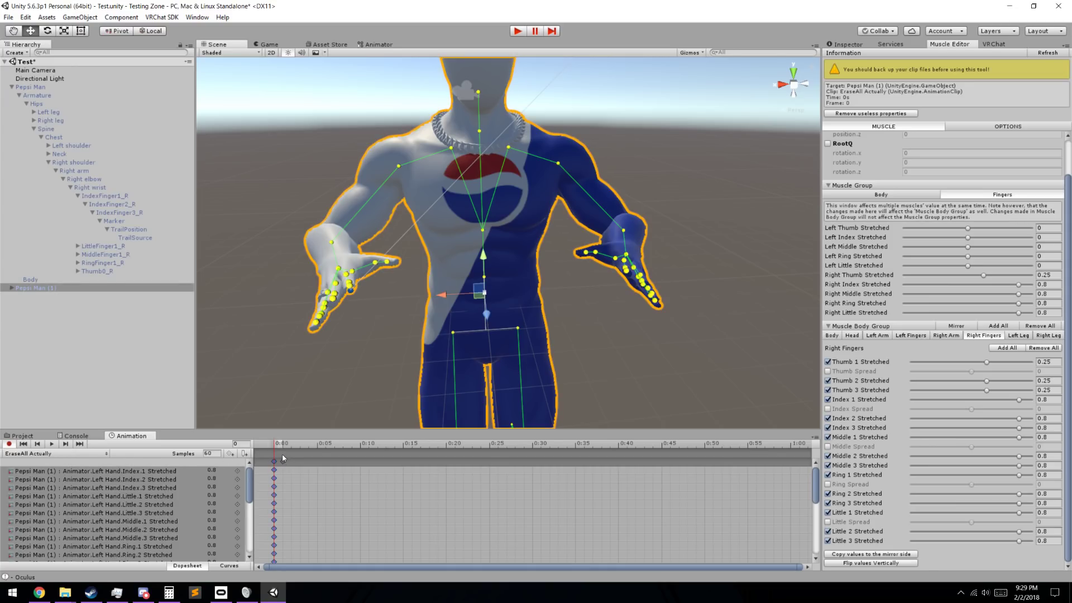
{"action": "left_click", "coordinate": [283, 460]}
{"action": "key", "text": "ctrl+v"}
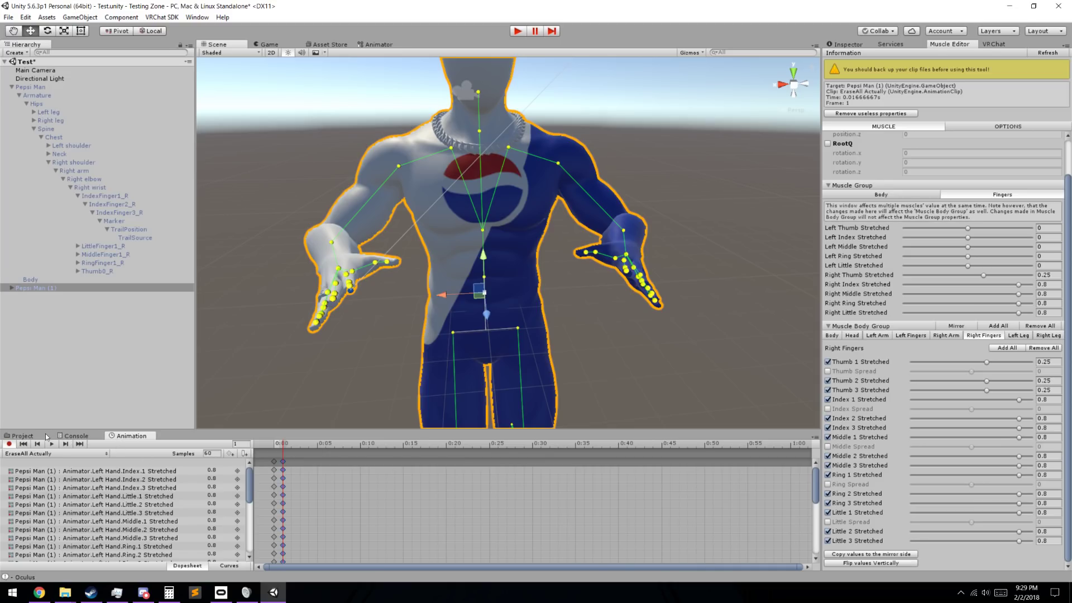
{"action": "left_click_drag", "start_coordinate": [249, 486], "coordinate": [250, 540]}
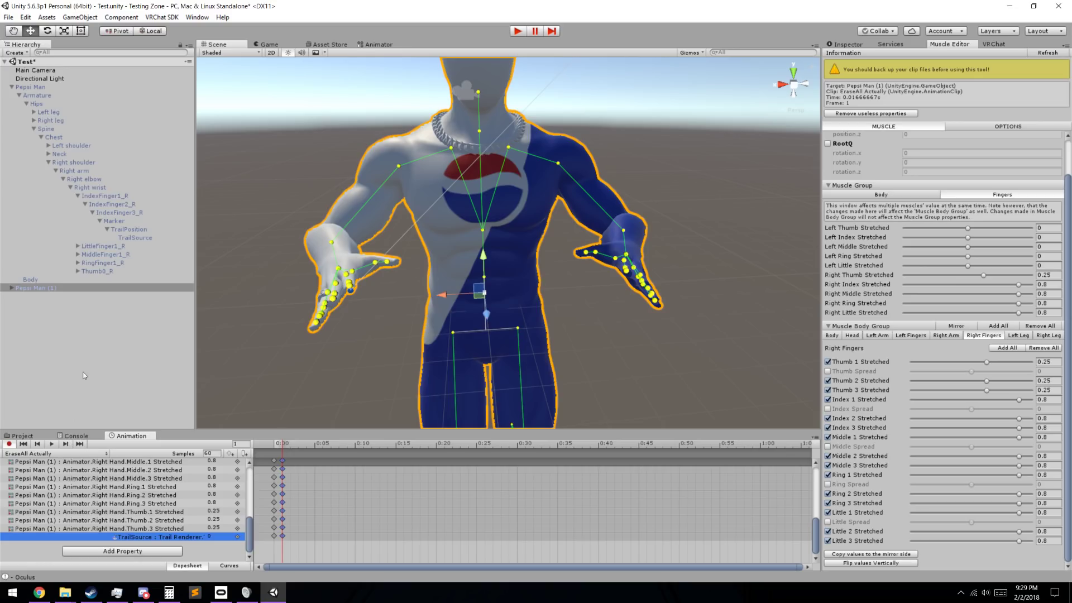
Copy the first frame's keyframes and paste them at frame 1 of the Drawing Actually clip, and return to the EraseAll Actually clip.
{"action": "left_click", "coordinate": [37, 453]}
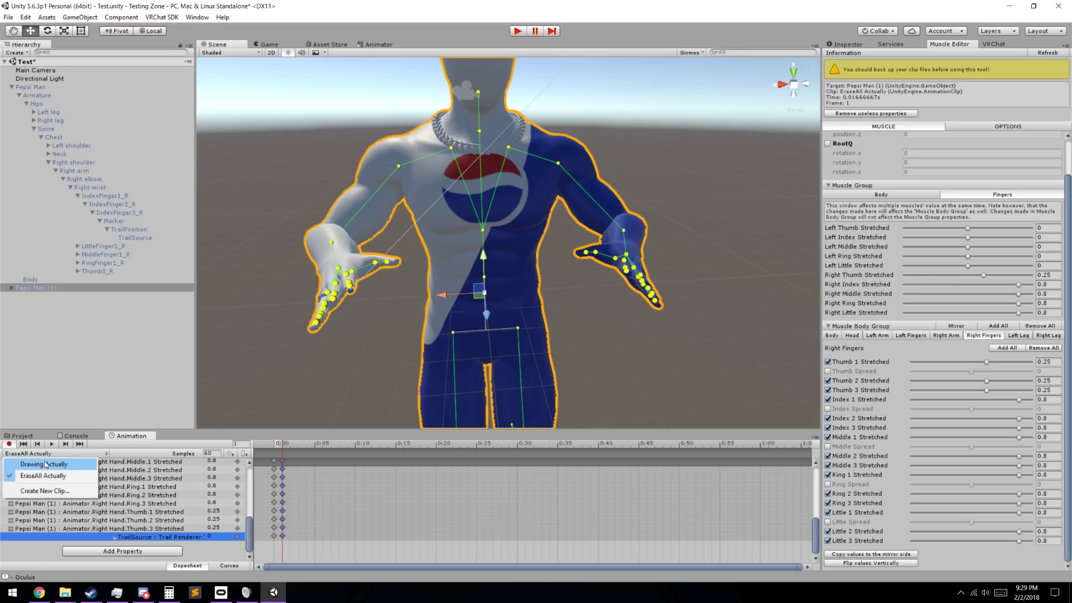
{"action": "left_click", "coordinate": [34, 461]}
{"action": "scroll", "coordinate": [335, 511], "scroll_direction": "down", "scroll_amount": 8}
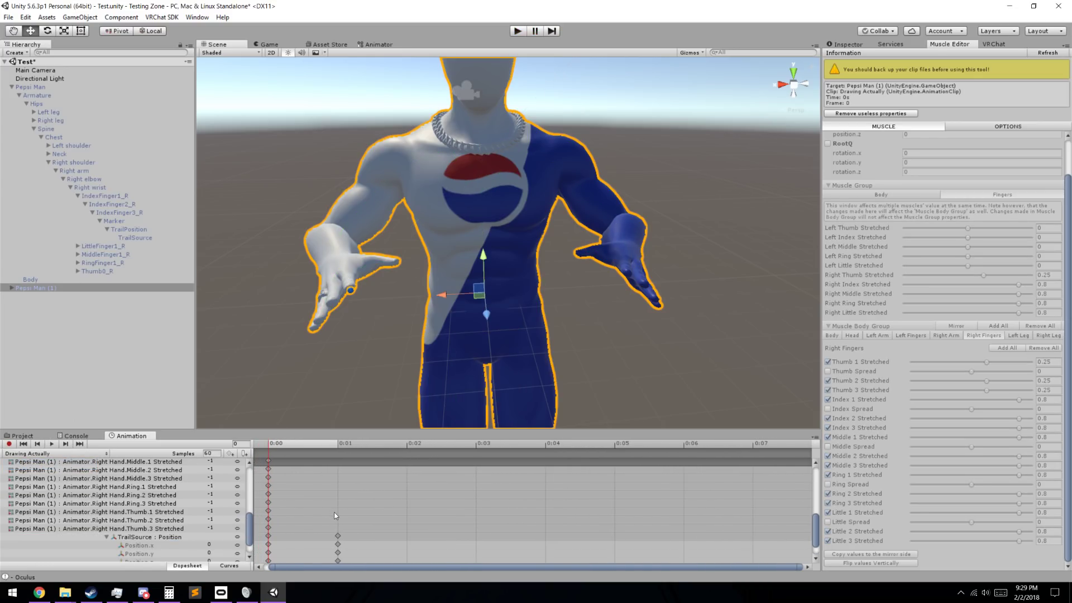
{"action": "left_click_drag", "start_coordinate": [248, 526], "coordinate": [248, 474]}
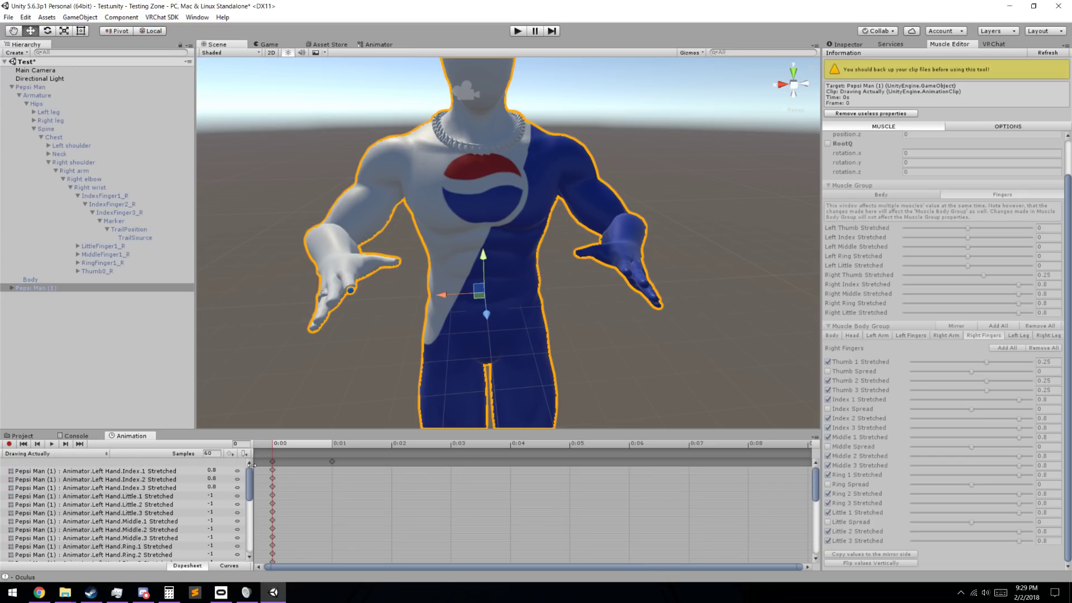
{"action": "left_click", "coordinate": [273, 463]}
{"action": "left_click", "coordinate": [332, 462]}
{"action": "left_click", "coordinate": [334, 445]}
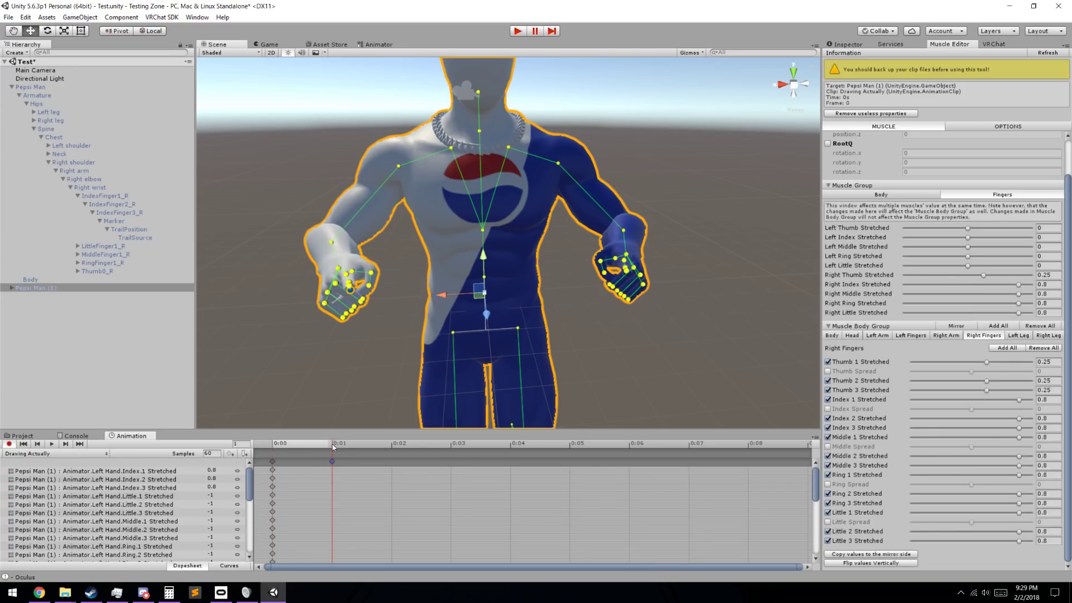
{"action": "left_click", "coordinate": [44, 453]}
{"action": "left_click", "coordinate": [27, 476]}
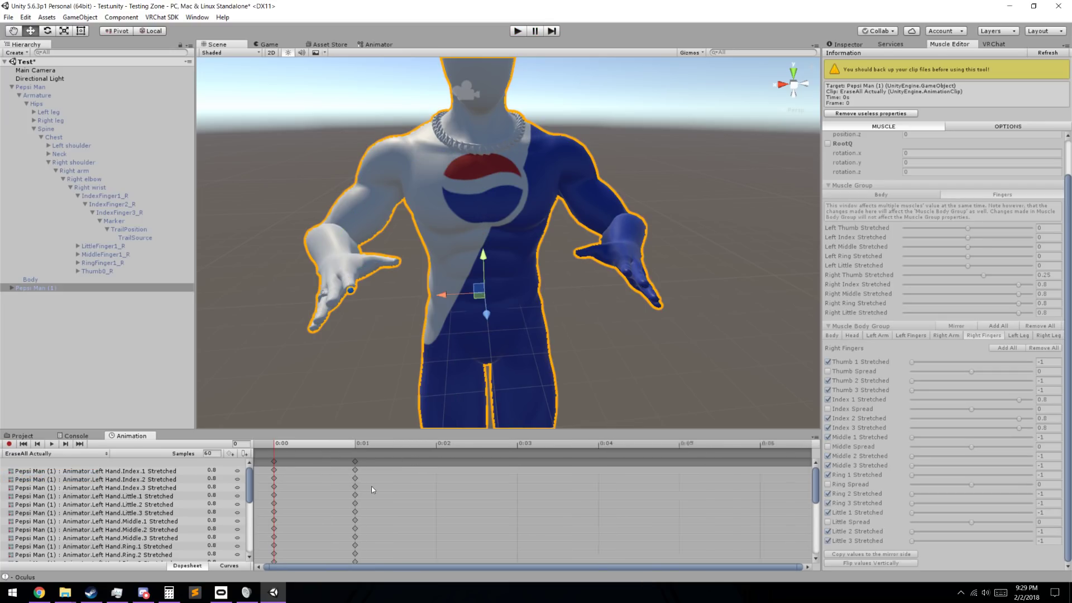
In the Overrides controller of the Pepsiman folder, assign Drawing Actually to HANDGUN and EraseAll to HANDOPEN.
{"action": "left_click", "coordinate": [21, 435]}
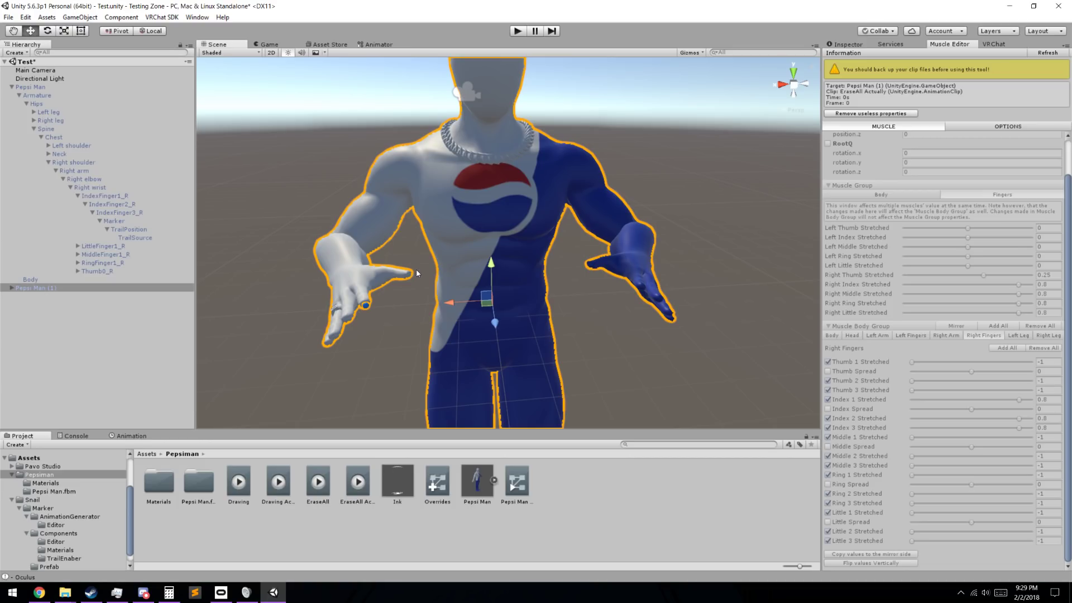
{"action": "left_click", "coordinate": [847, 44]}
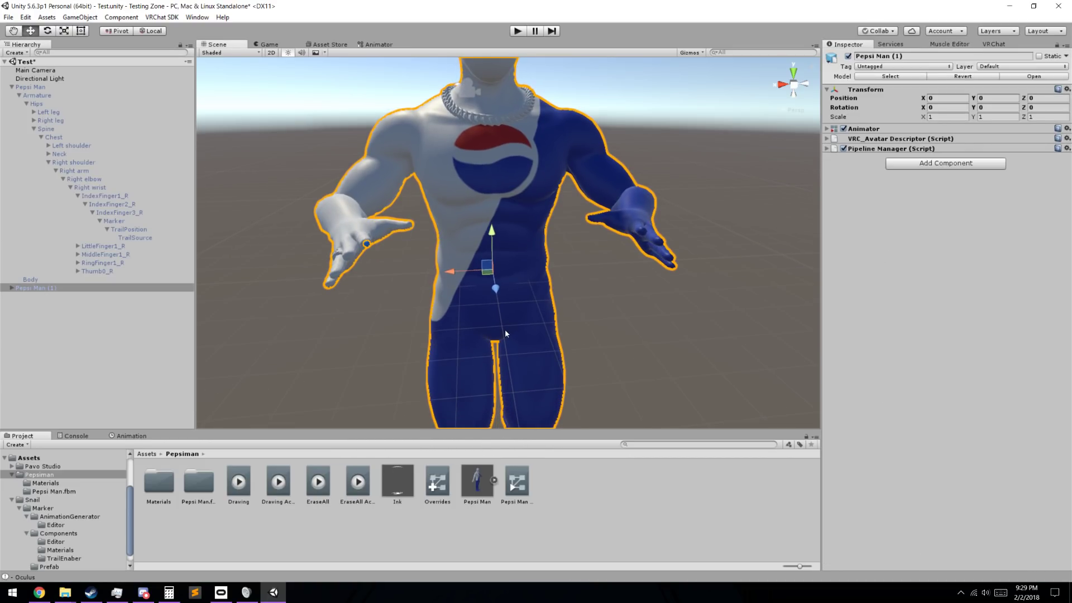
{"action": "left_click", "coordinate": [441, 492]}
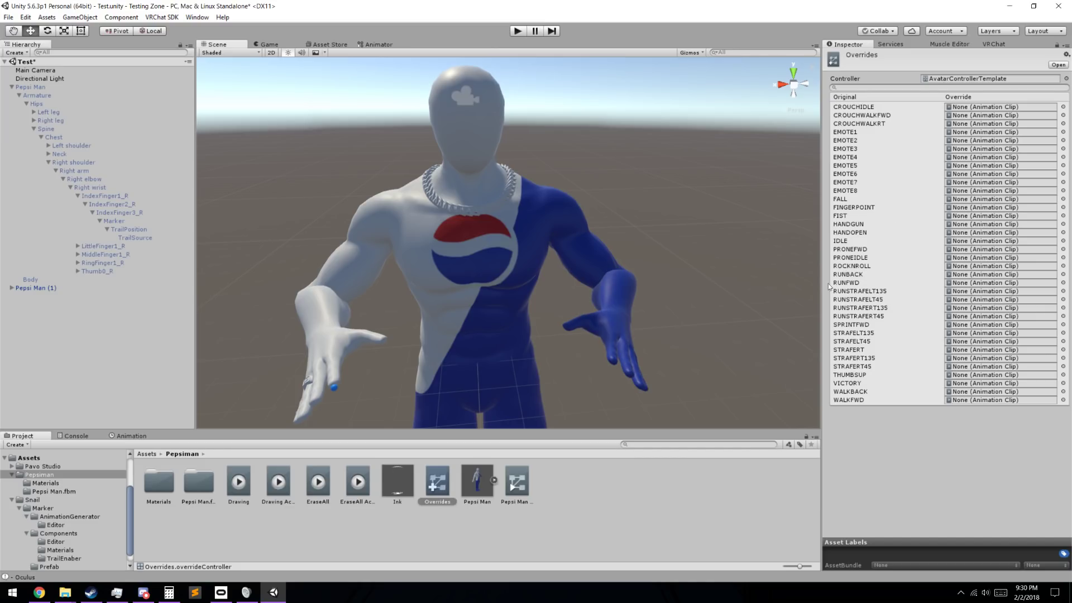
{"action": "mouse_move", "coordinate": [281, 489]}
{"action": "left_mouse_down"}
{"action": "mouse_move", "coordinate": [909, 222]}
{"action": "mouse_move", "coordinate": [956, 229]}
{"action": "left_mouse_up"}
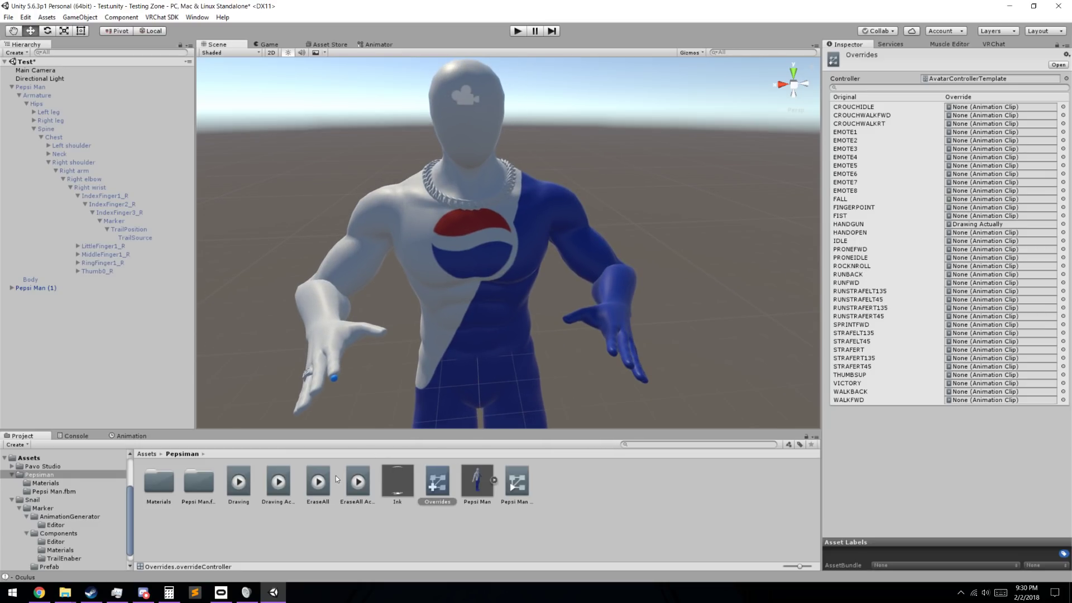
{"action": "mouse_move", "coordinate": [327, 484]}
{"action": "left_mouse_down"}
{"action": "mouse_move", "coordinate": [860, 292]}
{"action": "mouse_move", "coordinate": [905, 303]}
{"action": "mouse_move", "coordinate": [903, 316]}
{"action": "mouse_move", "coordinate": [927, 231]}
{"action": "mouse_move", "coordinate": [963, 237]}
{"action": "left_mouse_up"}
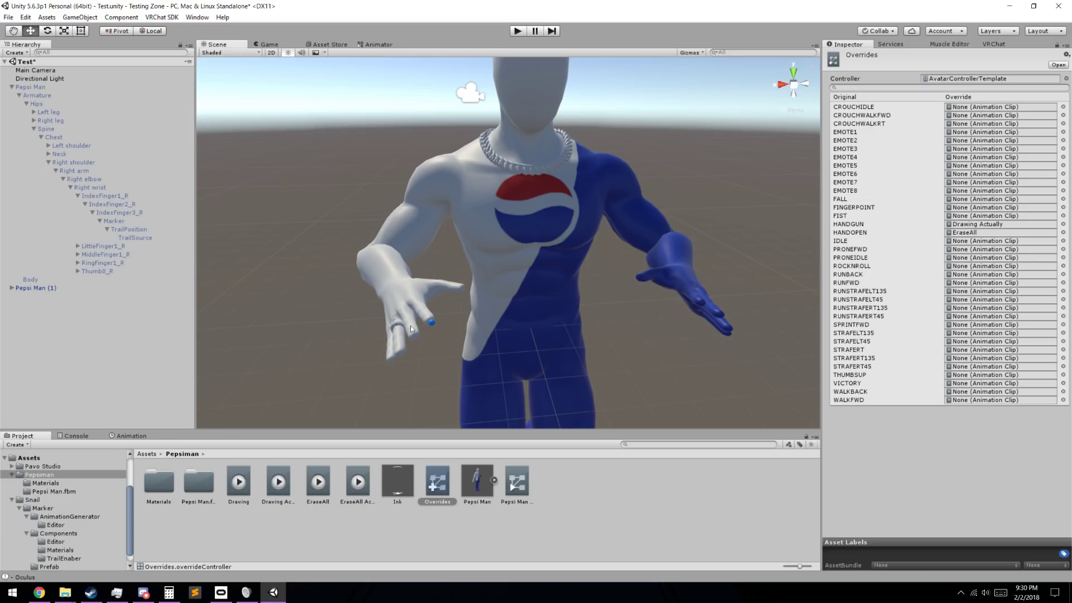
{"action": "middle_click_drag", "start_coordinate": [560, 284], "coordinate": [517, 293]}
{"action": "scroll", "coordinate": [565, 290], "scroll_direction": "down", "scroll_amount": 5}
{"action": "left_click_drag", "start_coordinate": [568, 290], "coordinate": [543, 302], "text": "alt"}
{"action": "middle_click_drag", "start_coordinate": [543, 303], "coordinate": [531, 312]}
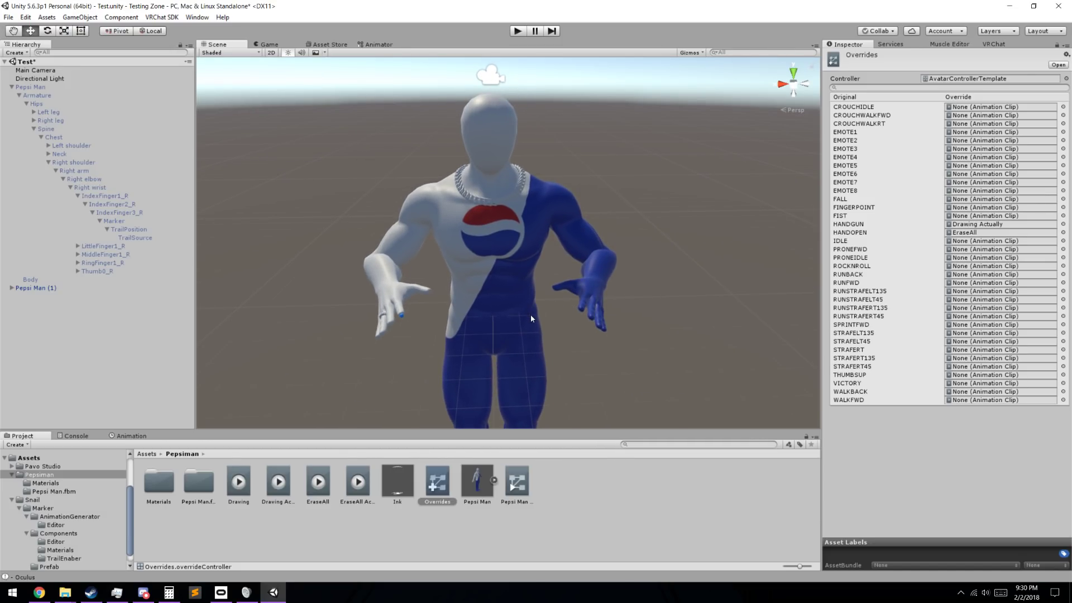